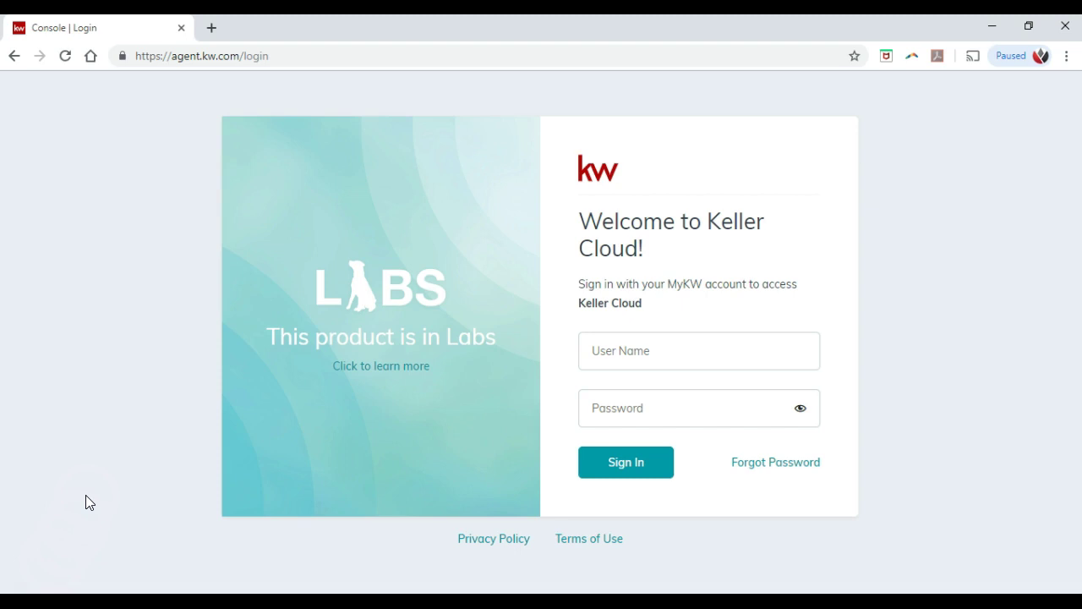
Step: Sign in to KW Command with the agent's username and password
click(237, 61)
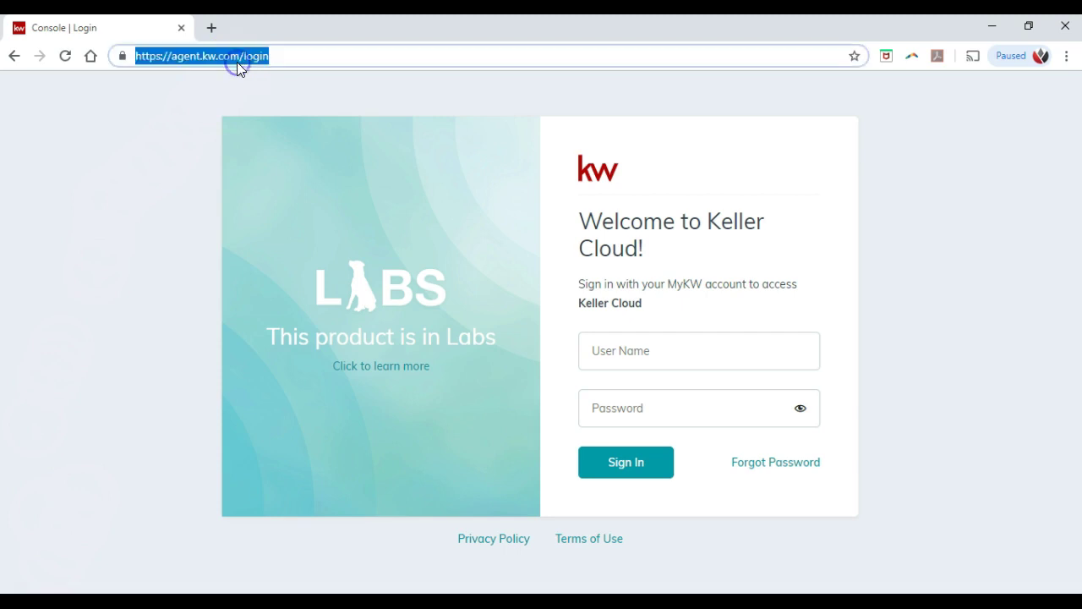
click(643, 343)
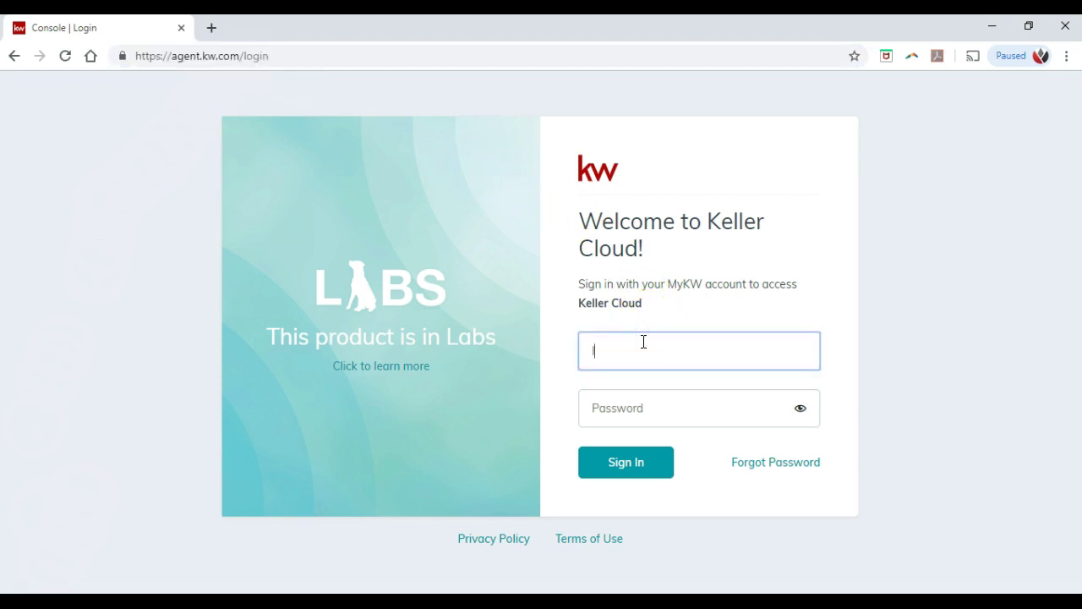
key(Tab)
text(••••••••)
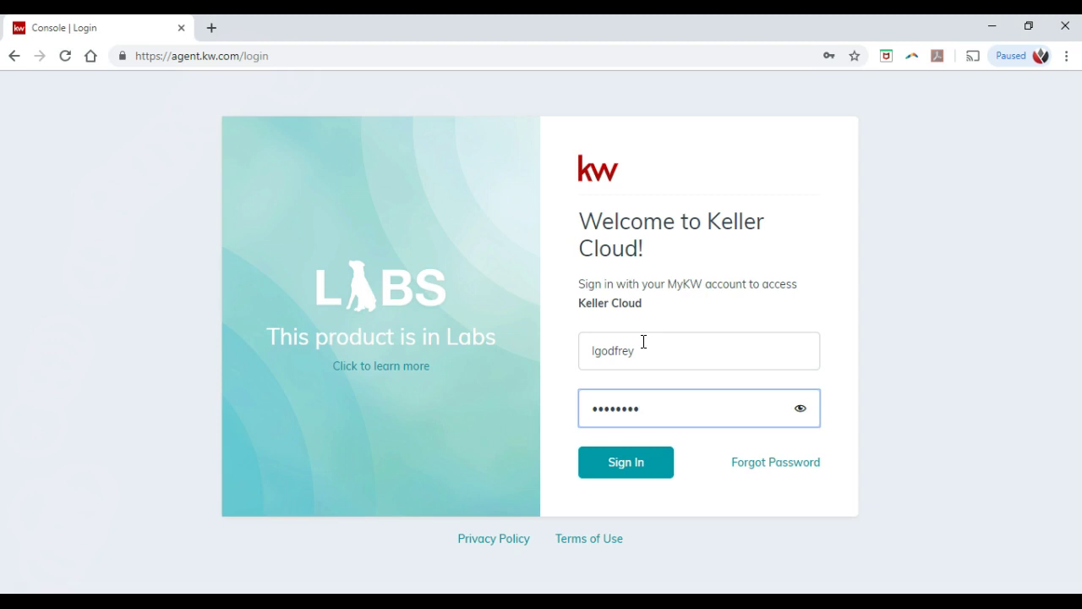
key(Return)
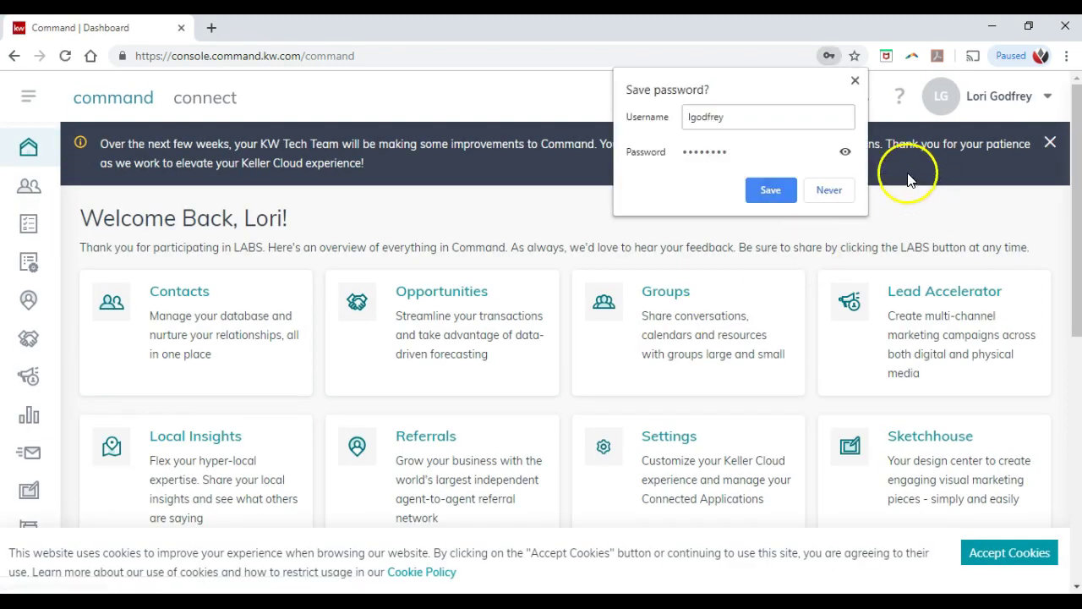
Step: Decline saving the password, accept cookies, close the maintenance banner, and browse the dashboard tool cards
click(842, 191)
click(1007, 541)
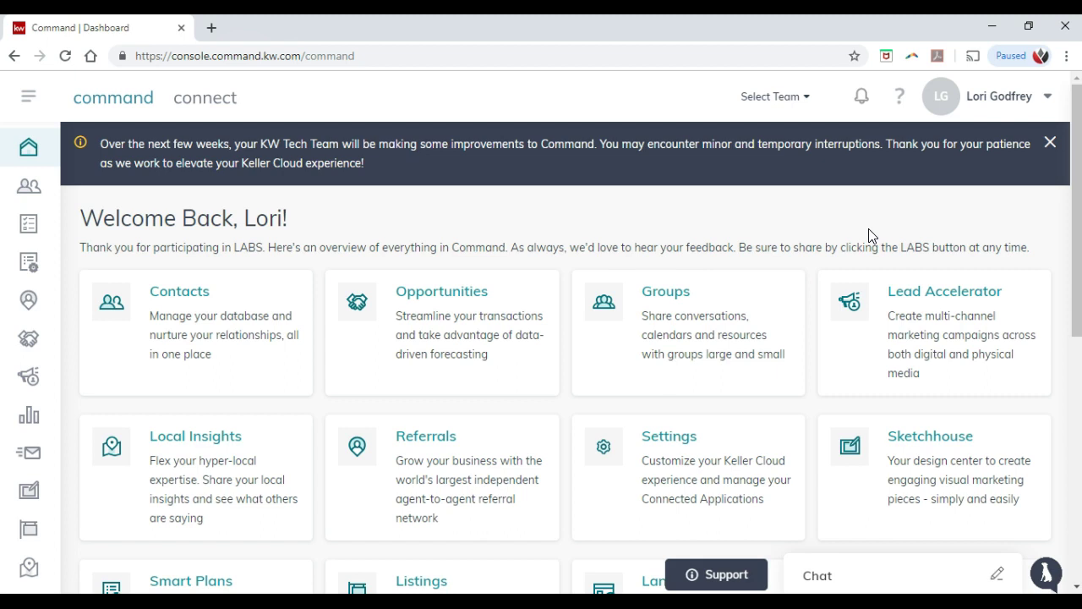
click(1050, 142)
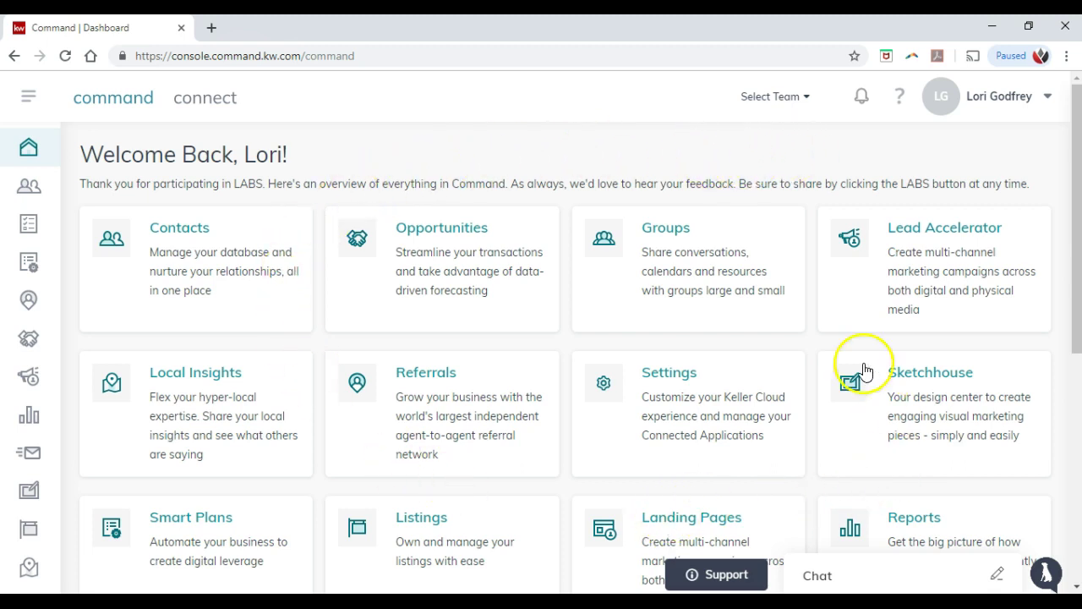
scroll(482, 361, down, 2)
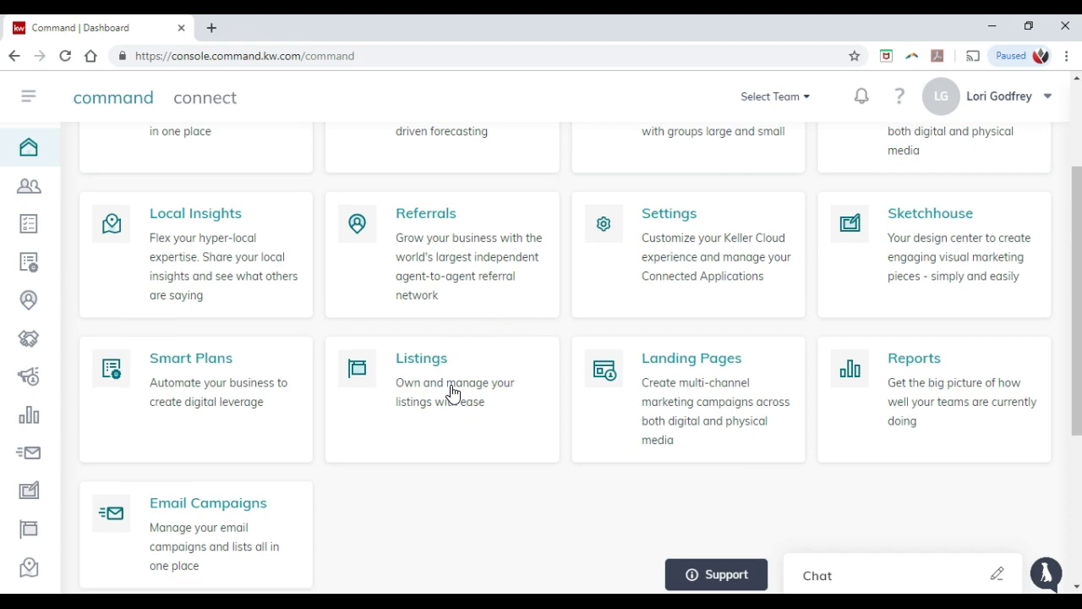
scroll(452, 393, up, 1)
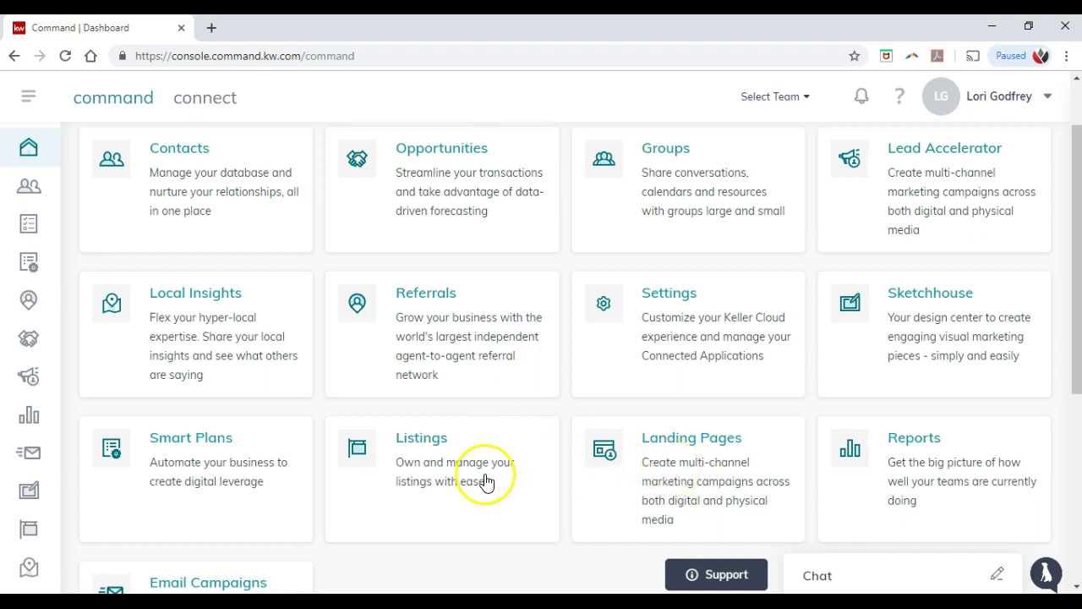
scroll(486, 481, down, 4)
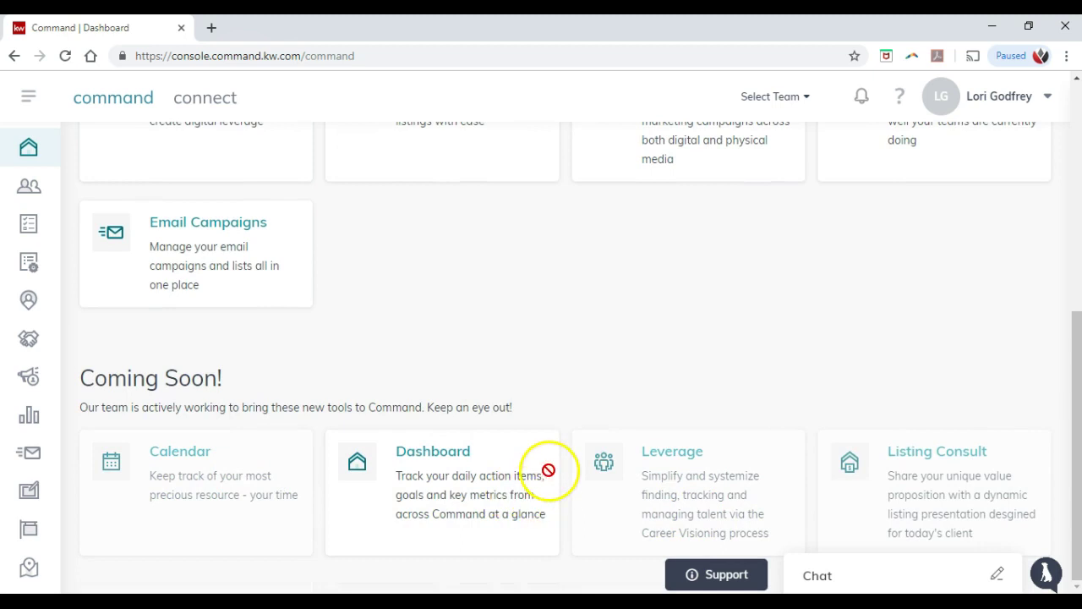
scroll(497, 416, up, 1)
scroll(502, 421, up, 2)
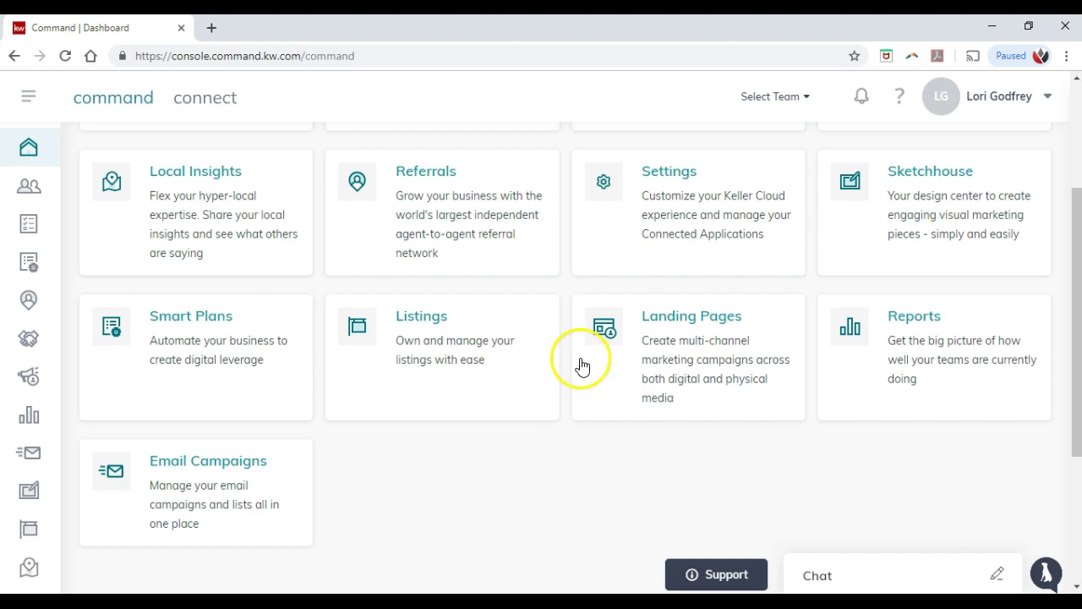
scroll(581, 365, up, 3)
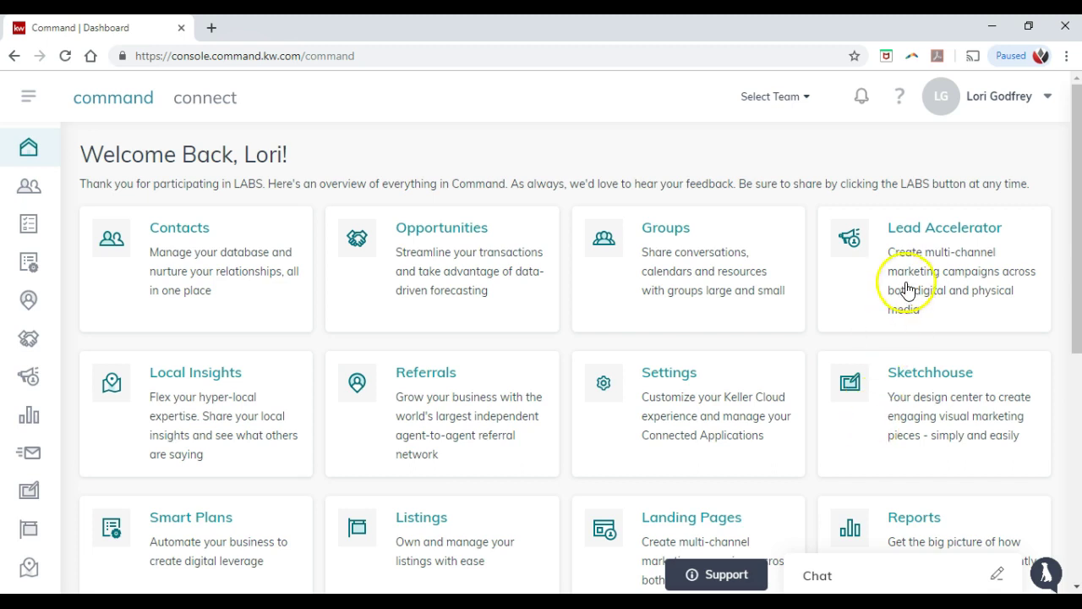
Step: Go to Settings from the profile menu to see the connected Applications
click(1005, 104)
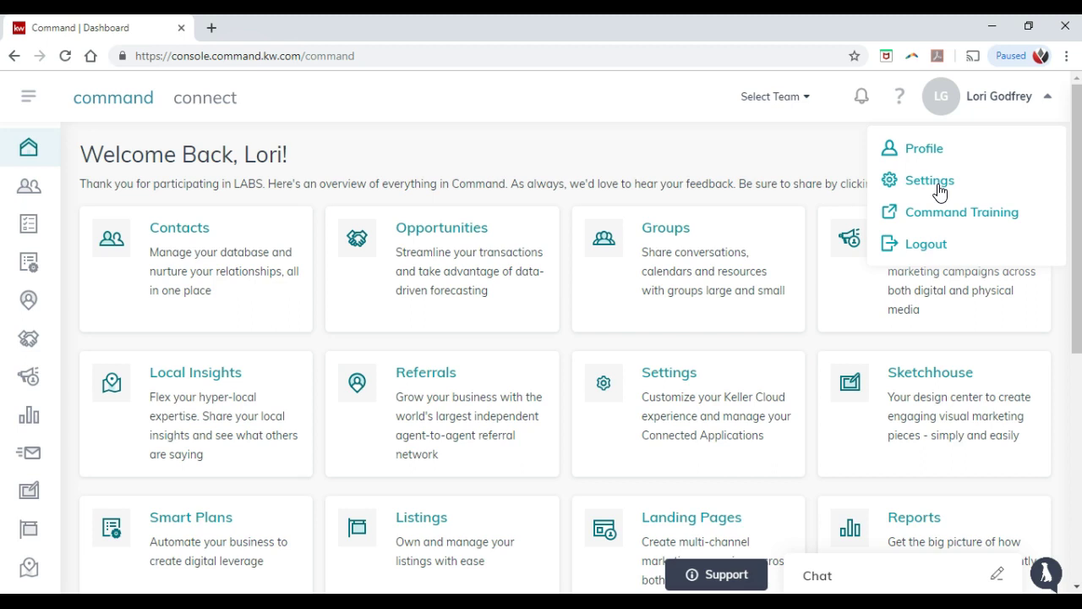
click(940, 193)
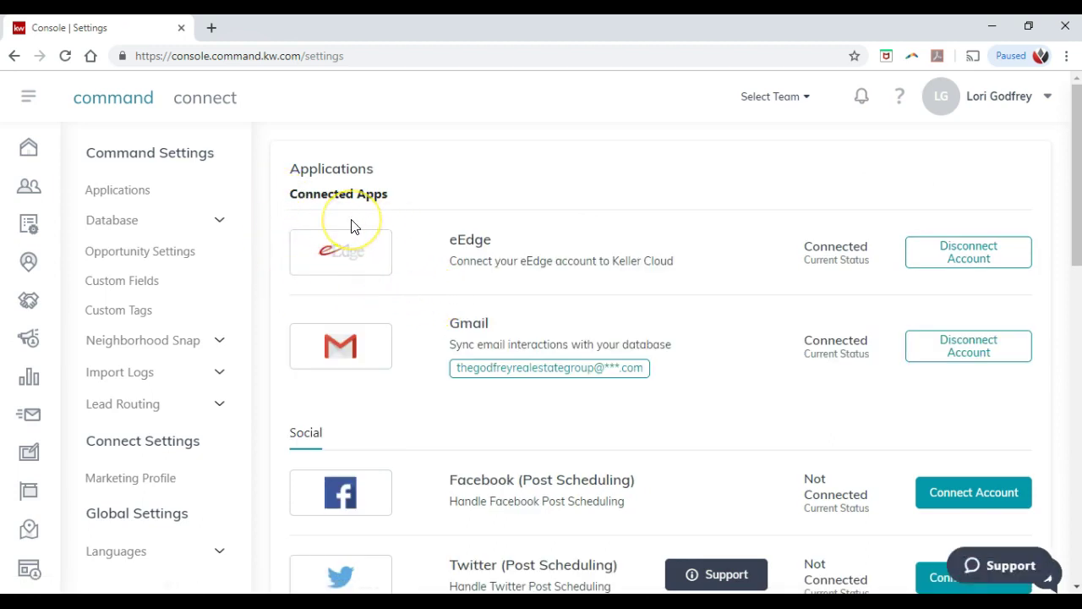
Step: Expand Database in the settings sidebar and go to Marketing Profile under Connect Settings
click(197, 232)
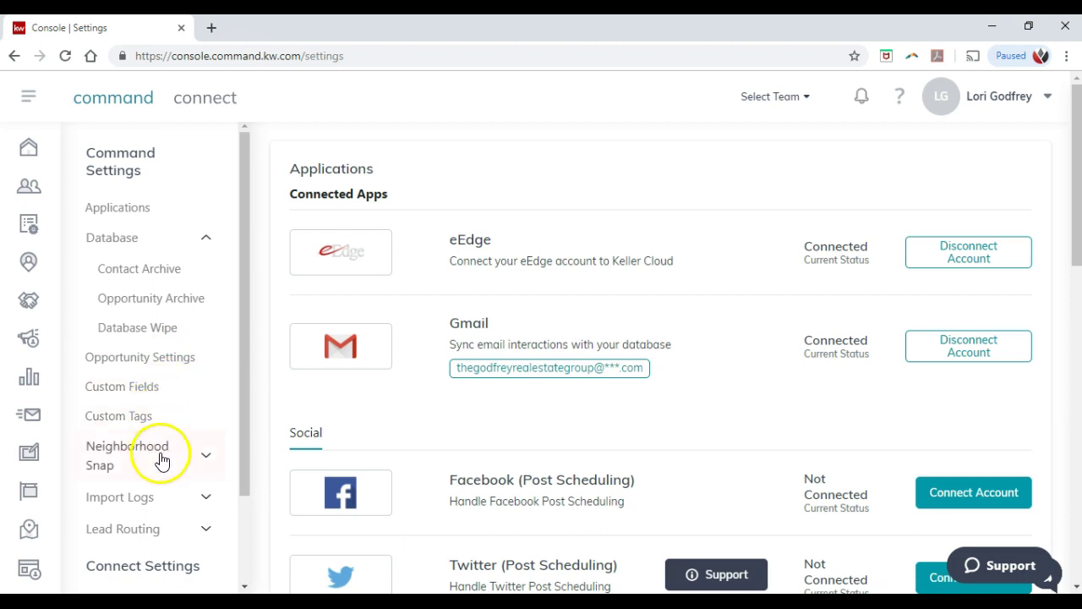
scroll(167, 446, down, 1)
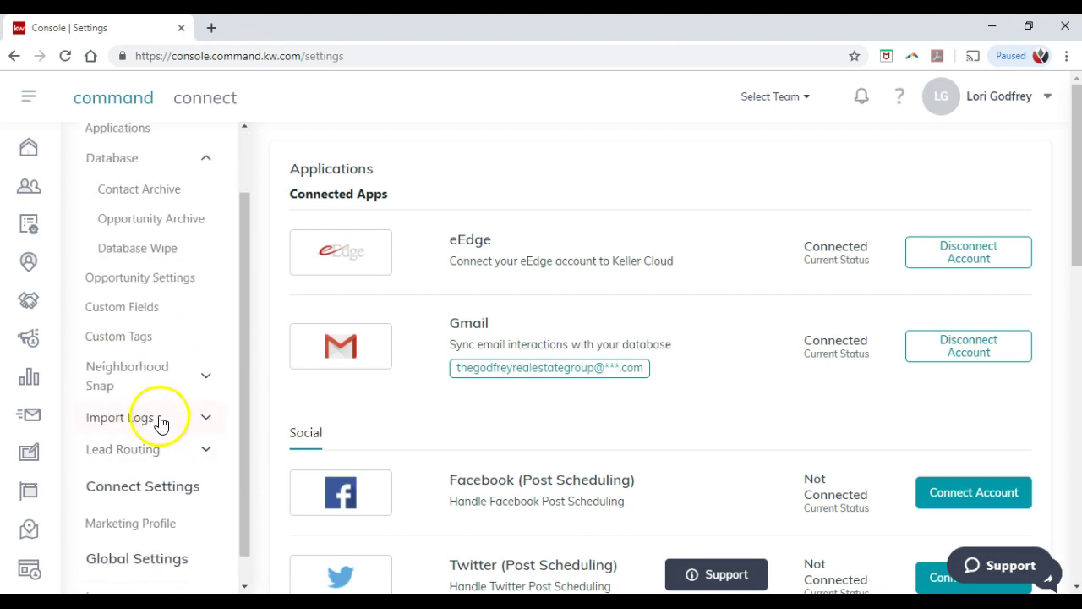
scroll(153, 453, down, 1)
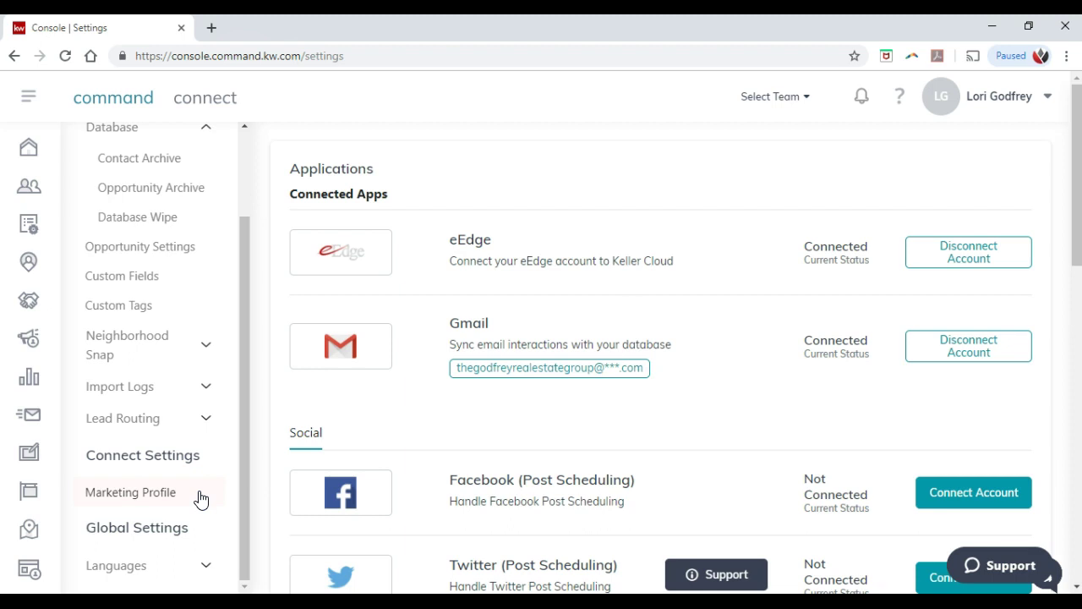
click(200, 499)
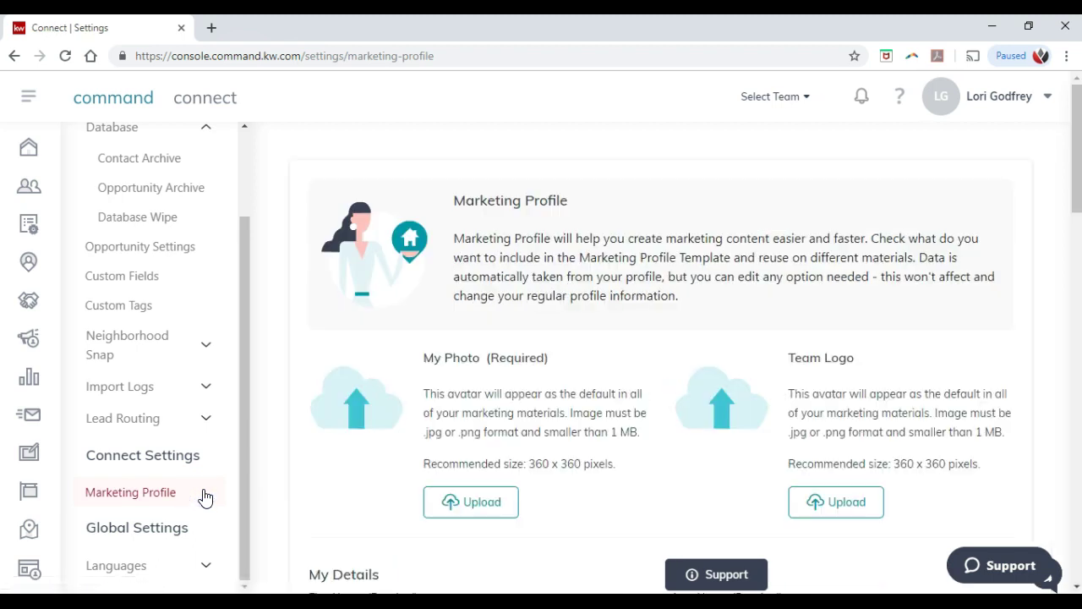
scroll(616, 337, down, 1)
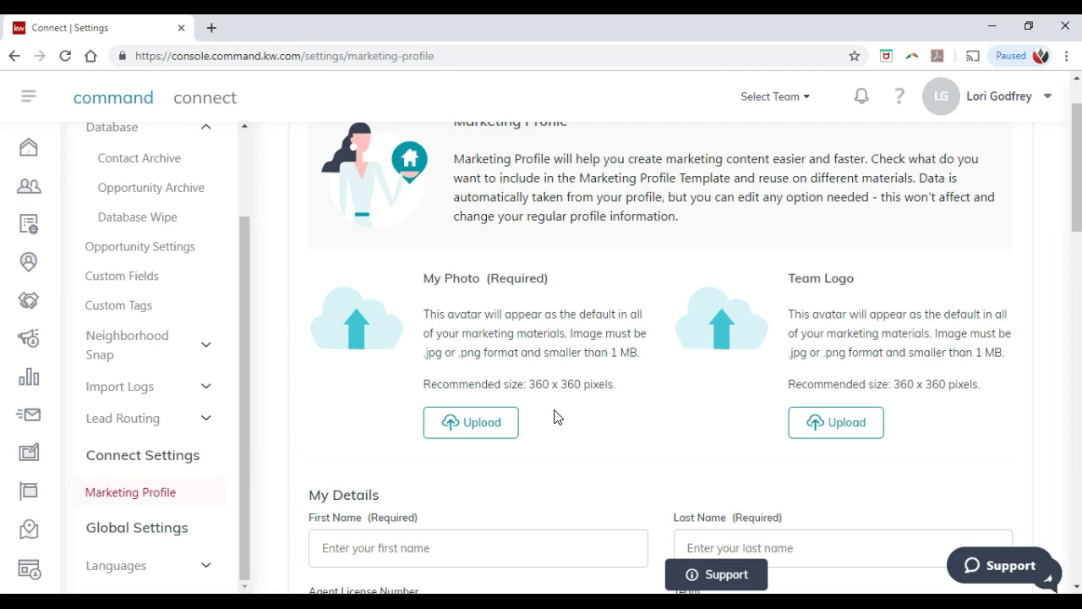
click(513, 419)
scroll(529, 407, down, 2)
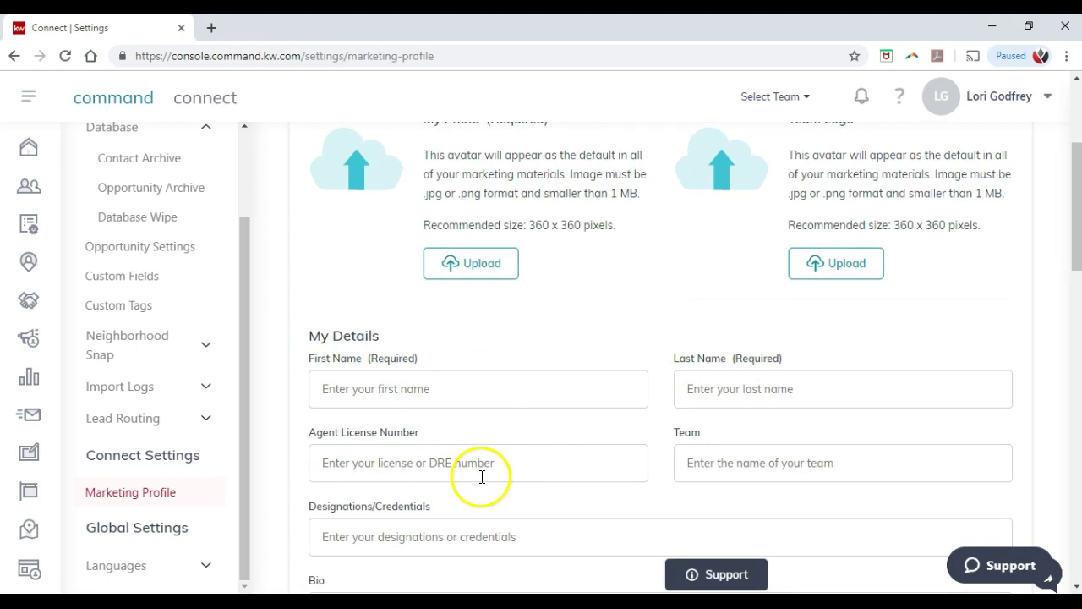
scroll(668, 448, down, 1)
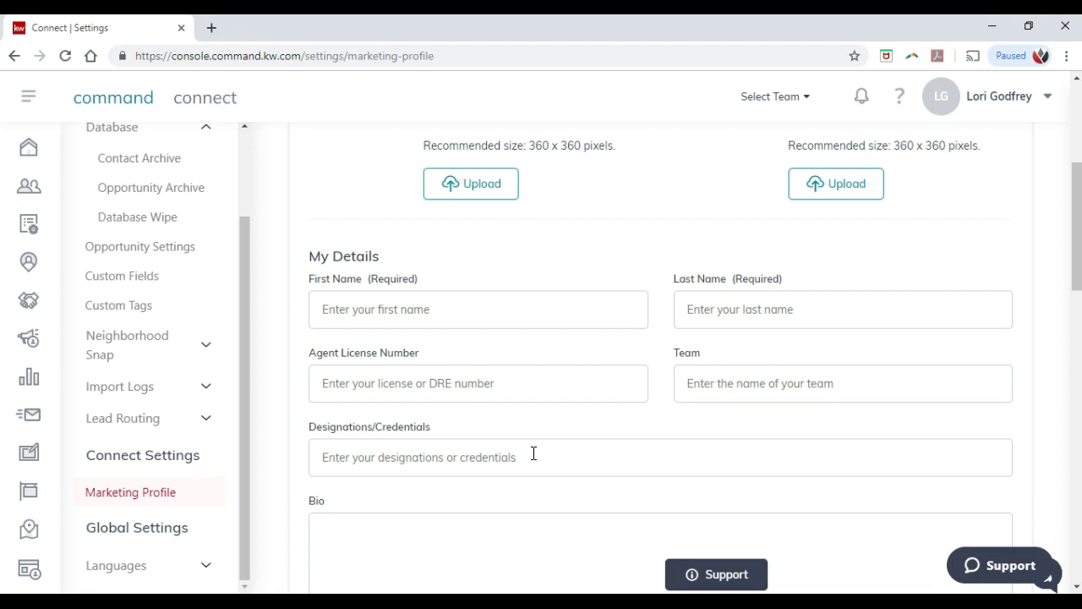
scroll(533, 453, down, 2)
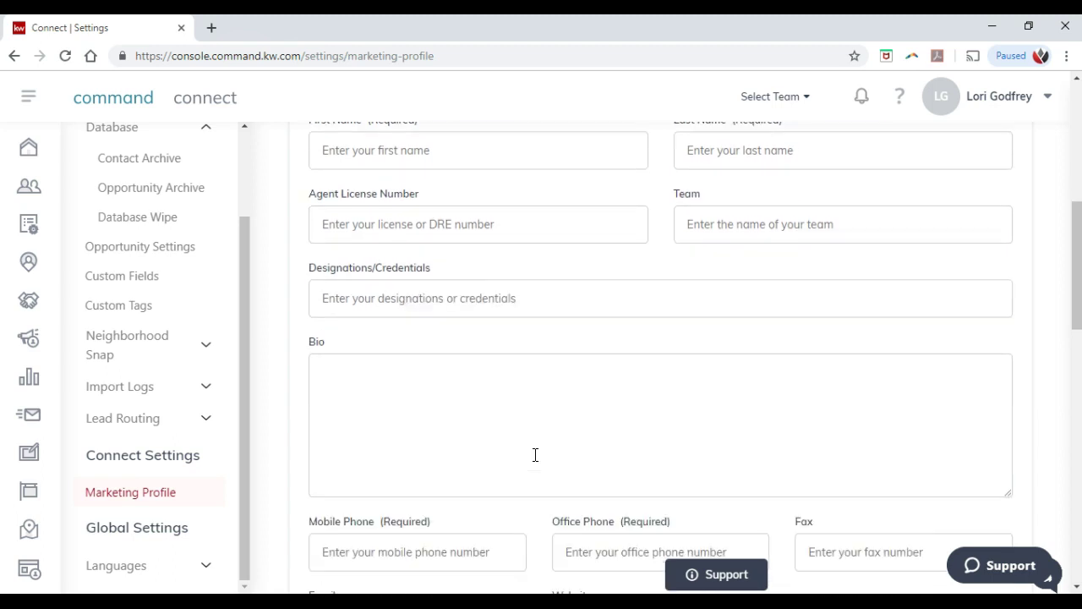
scroll(535, 455, down, 2)
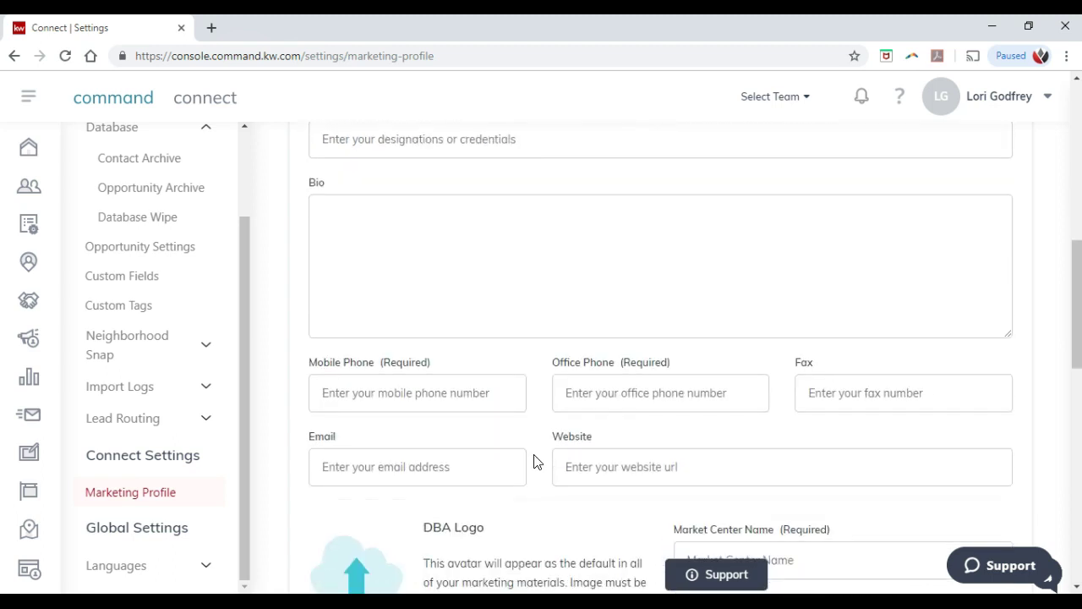
scroll(533, 461, down, 1)
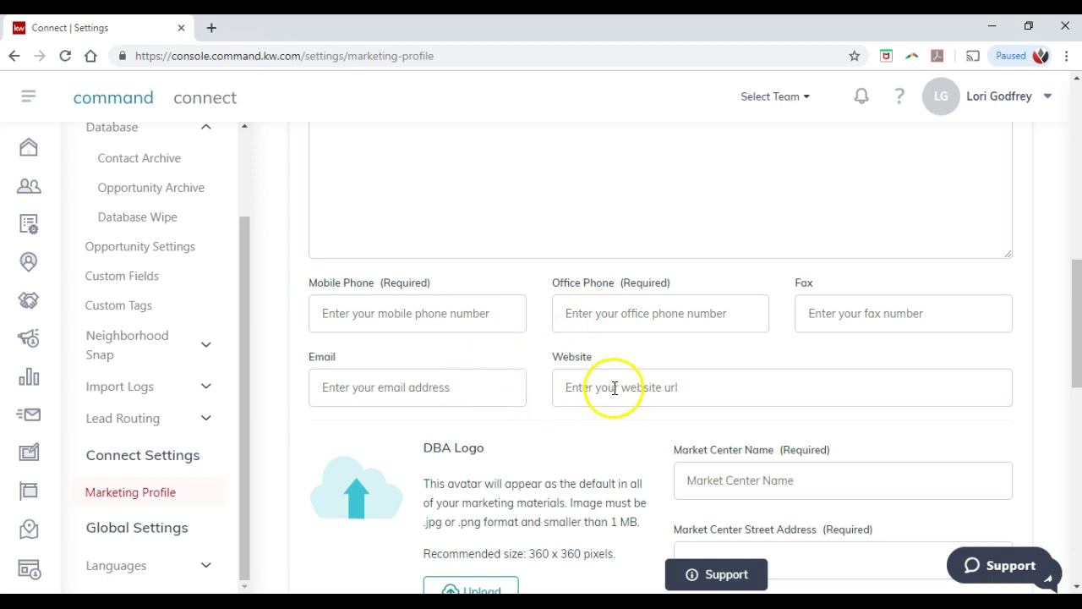
drag(432, 287, 381, 289)
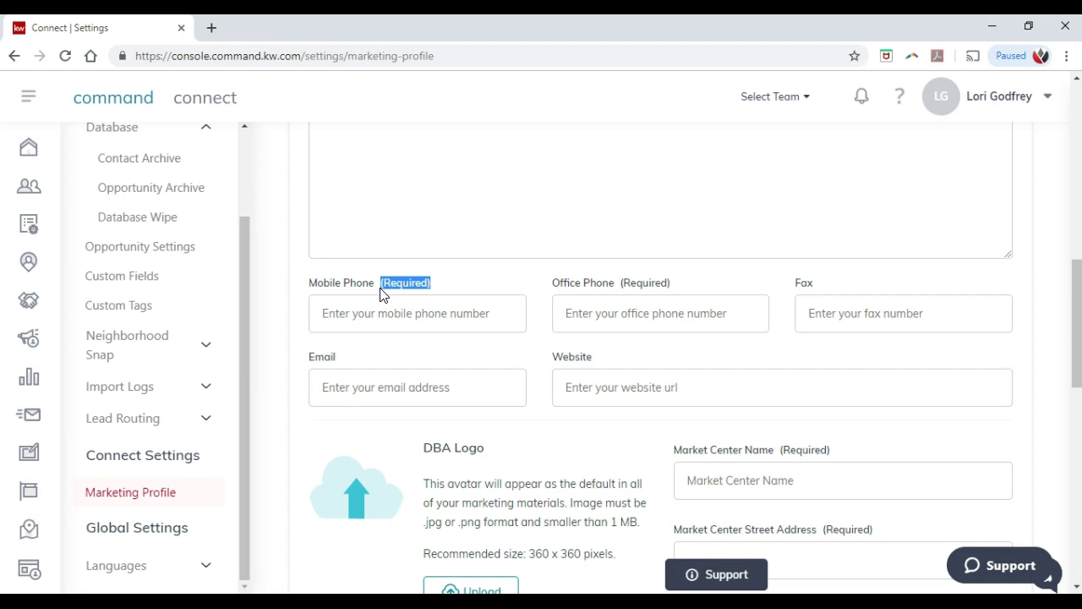
scroll(433, 293, down, 2)
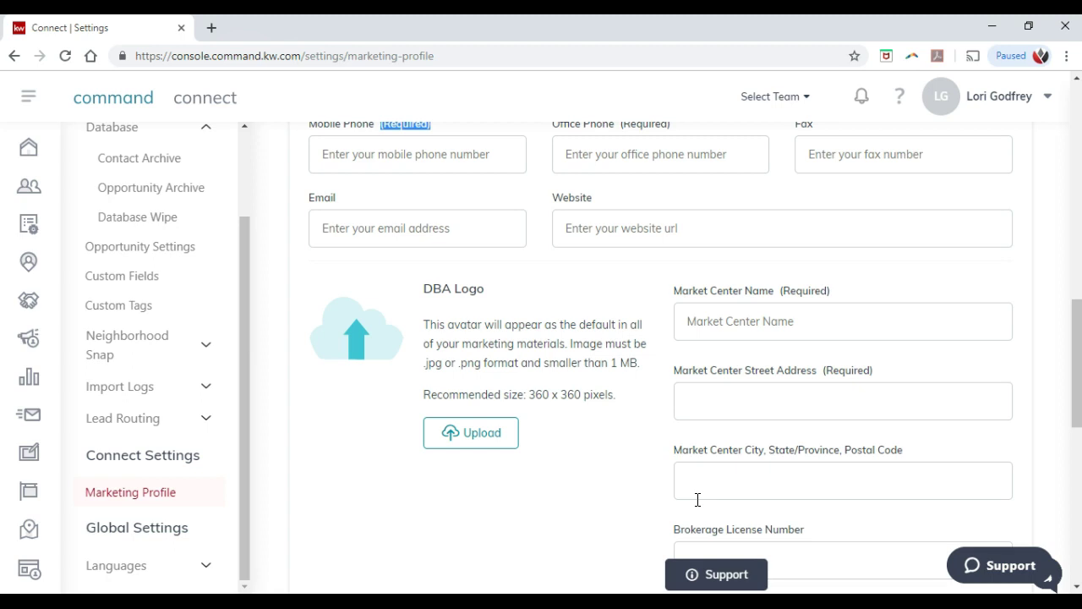
scroll(688, 434, down, 3)
scroll(677, 410, down, 1)
scroll(659, 397, down, 1)
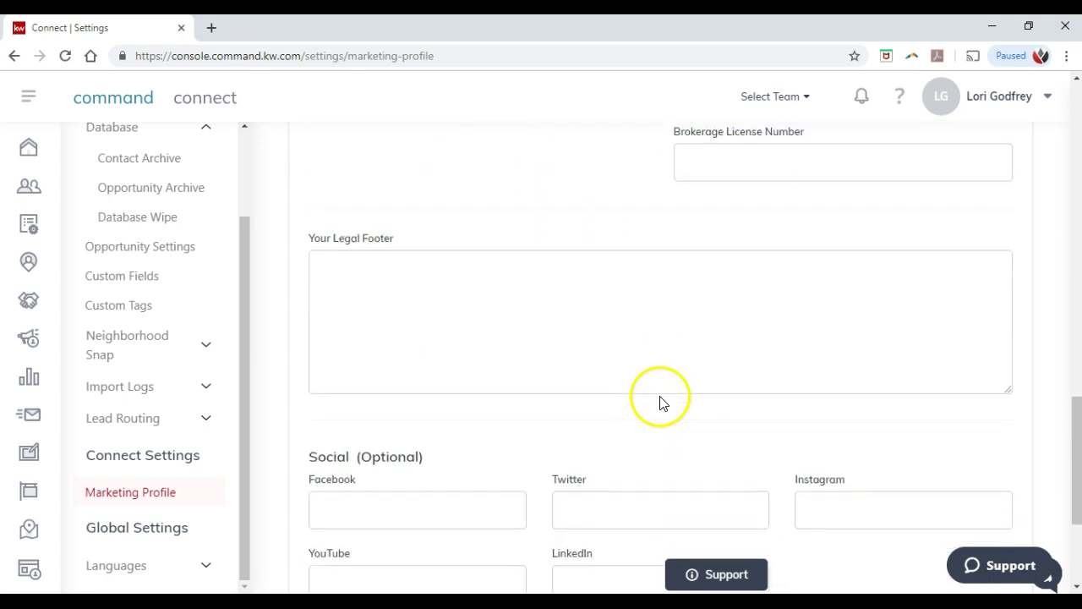
scroll(659, 401, down, 1)
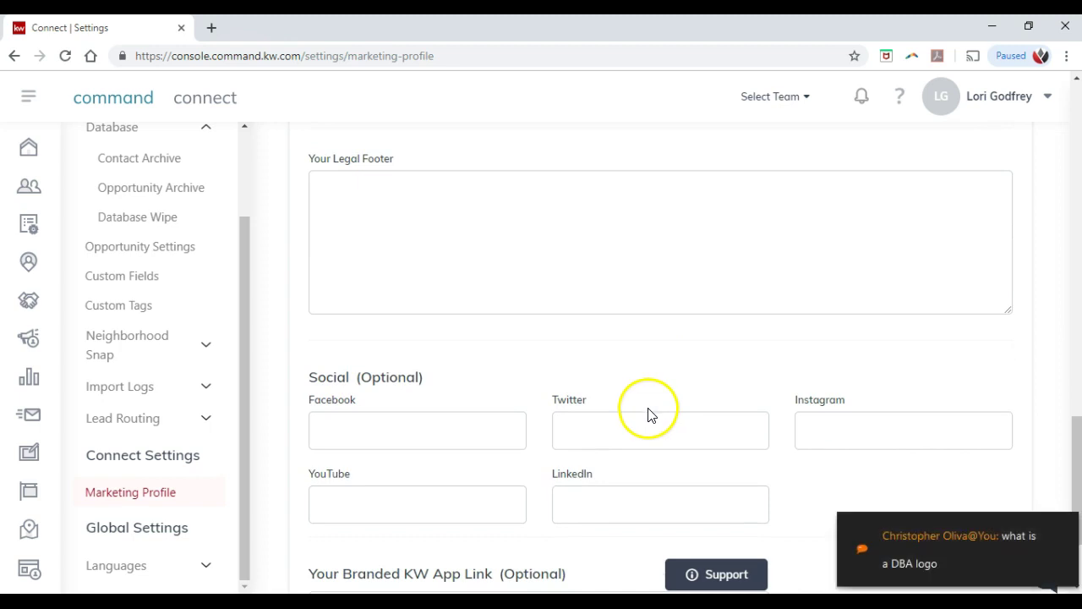
scroll(648, 415, down, 2)
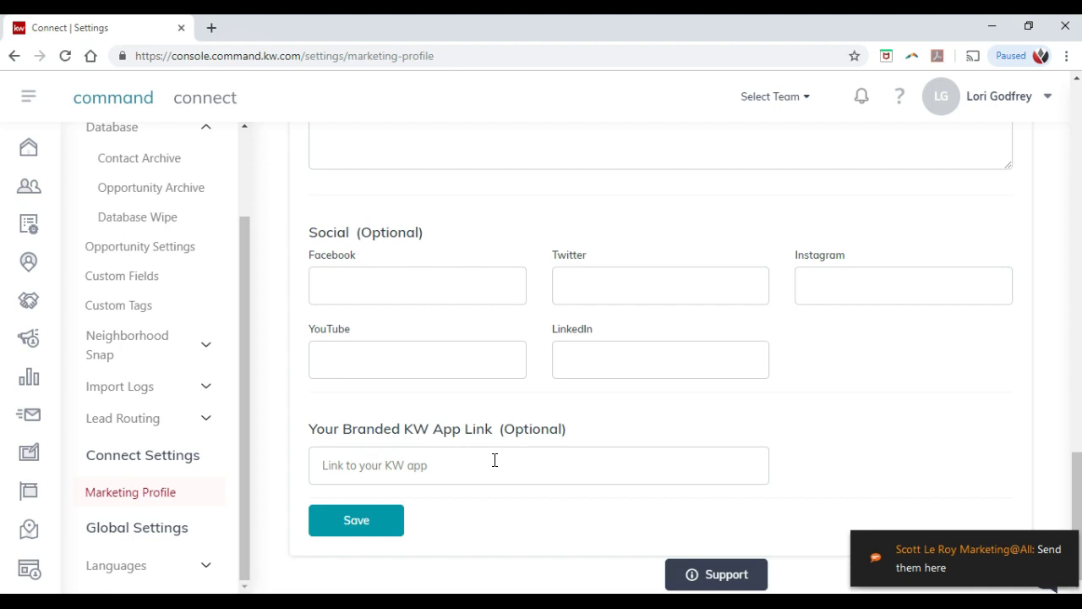
scroll(494, 460, up, 6)
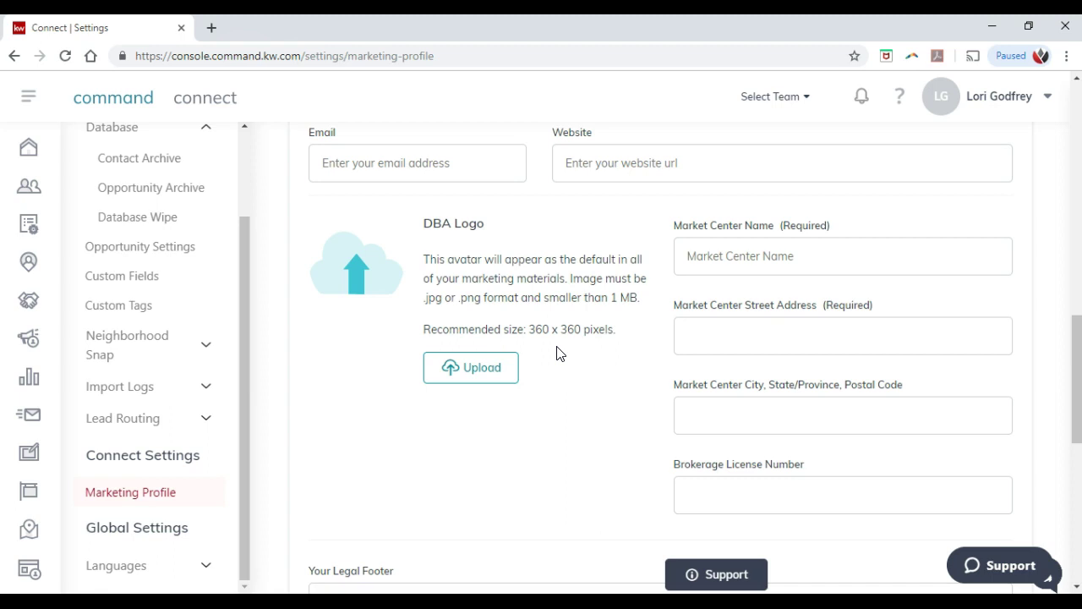
Step: Try to save the Marketing Profile form with the Save button at its bottom
scroll(557, 353, down, 7)
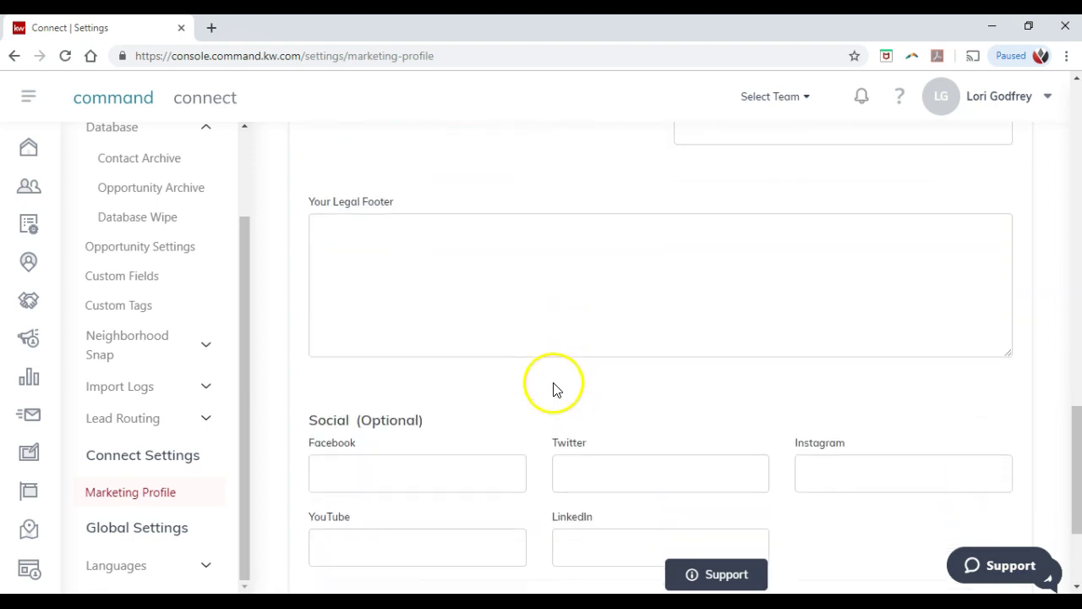
click(345, 519)
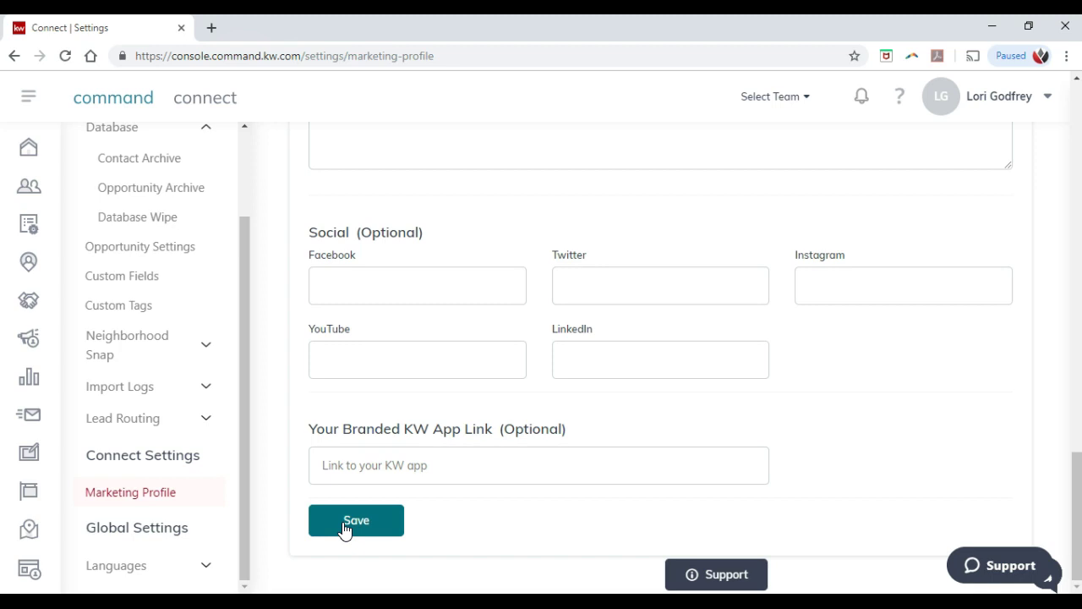
click(346, 522)
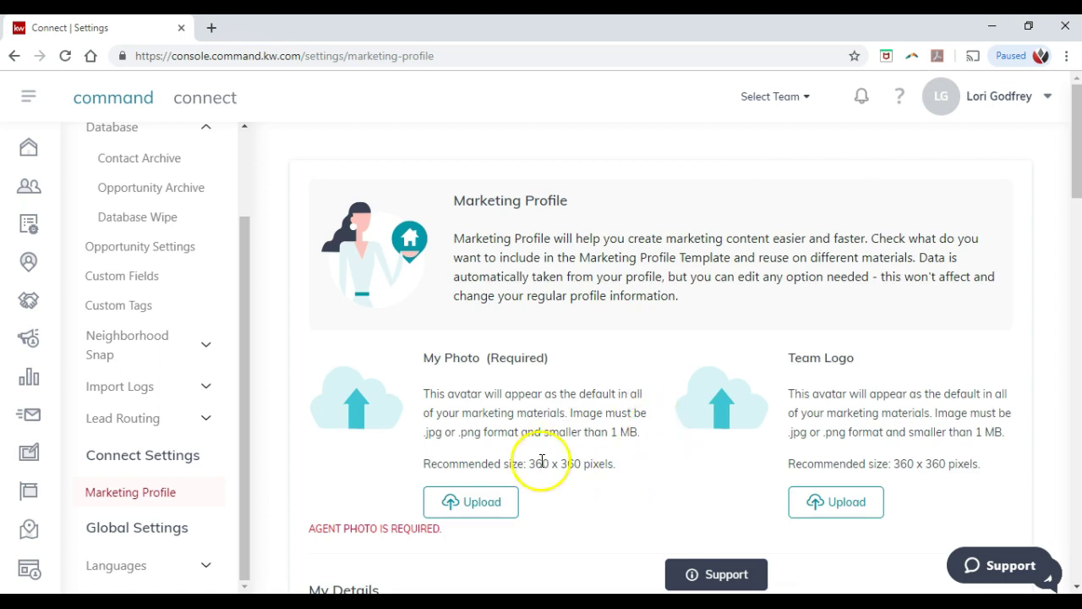
Step: Return to the dashboard via the 'command' logo at the top left
scroll(515, 452, down, 2)
scroll(448, 422, down, 1)
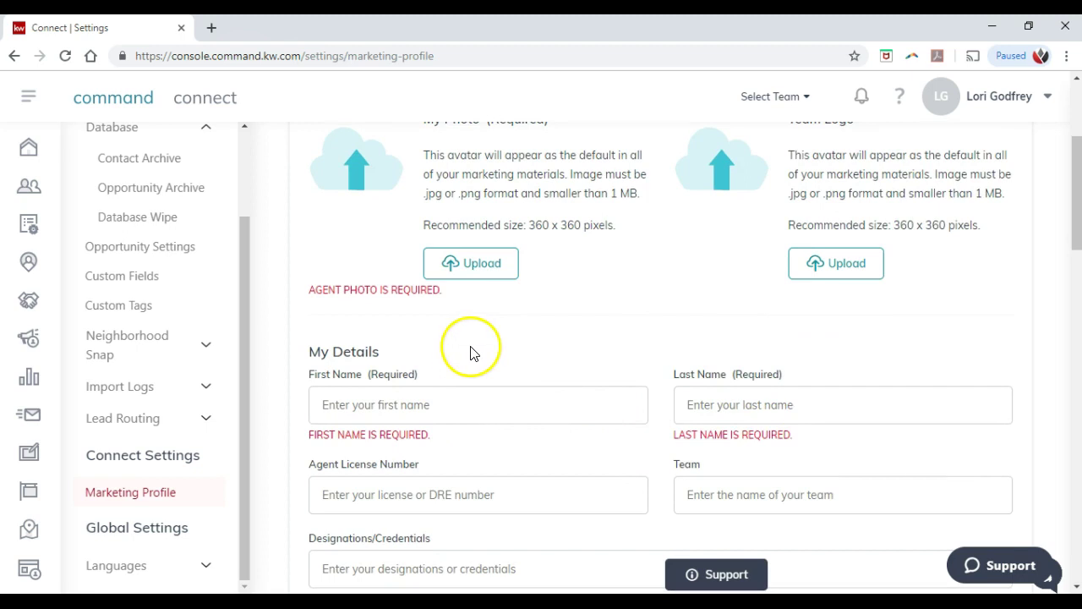
scroll(470, 347, up, 2)
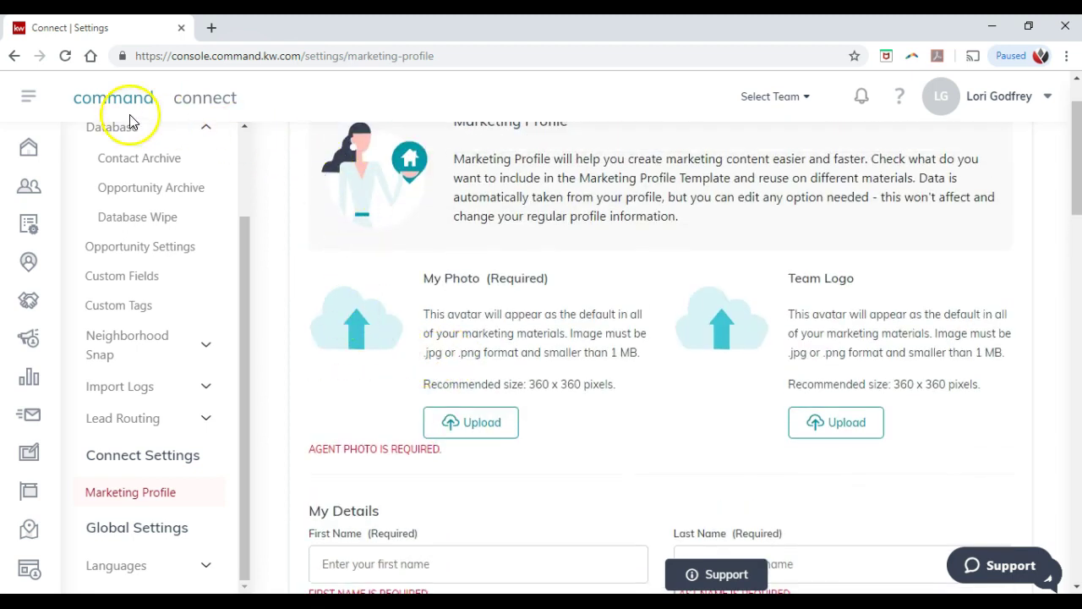
click(105, 100)
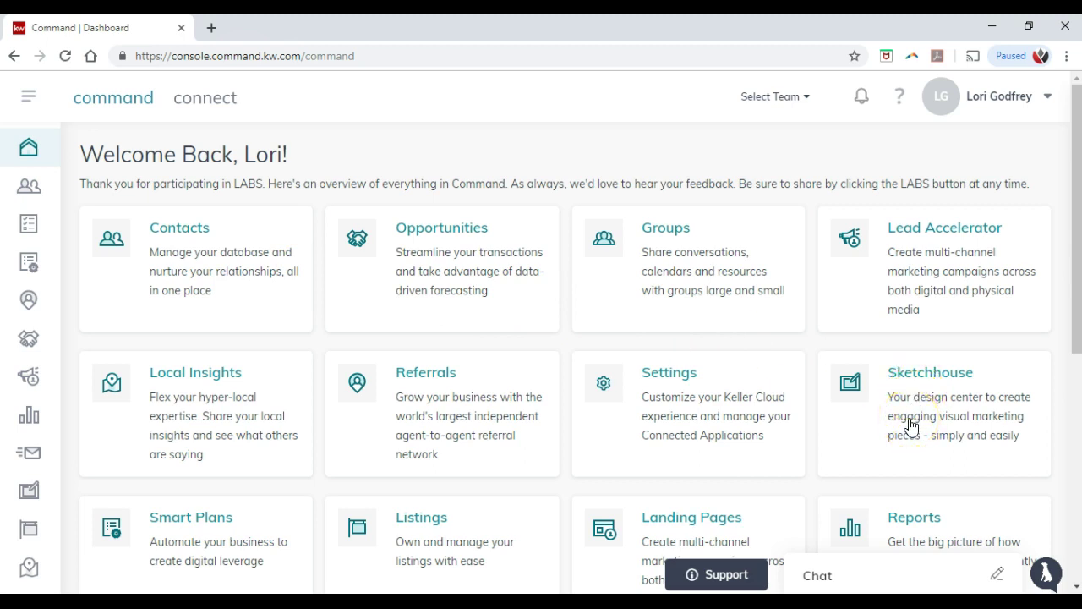
Step: Go to the Landing Pages card on the dashboard, showing no landing pages yet
scroll(795, 413, down, 1)
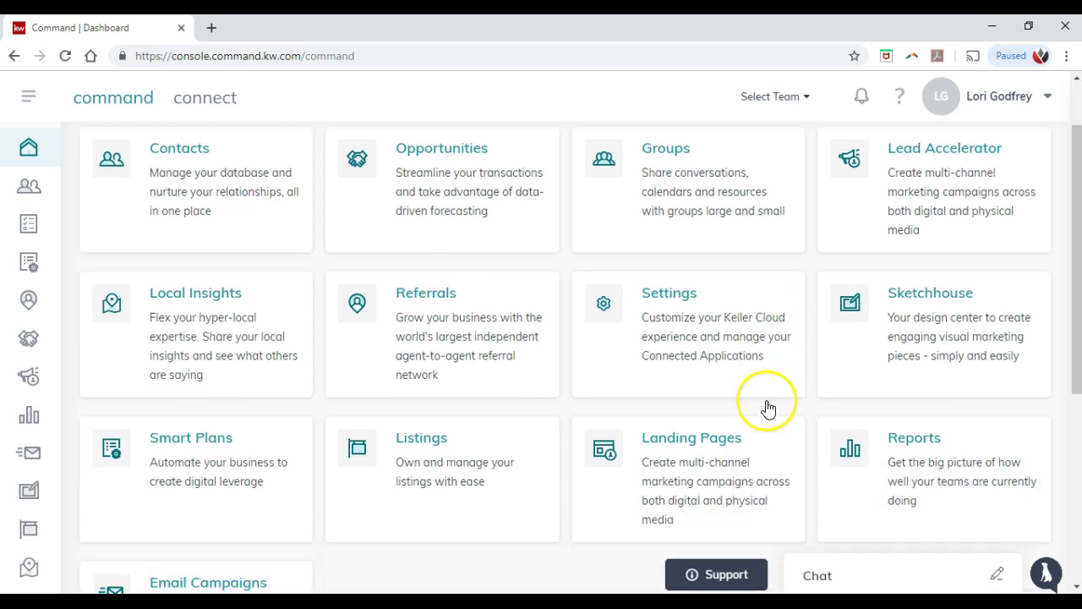
click(717, 476)
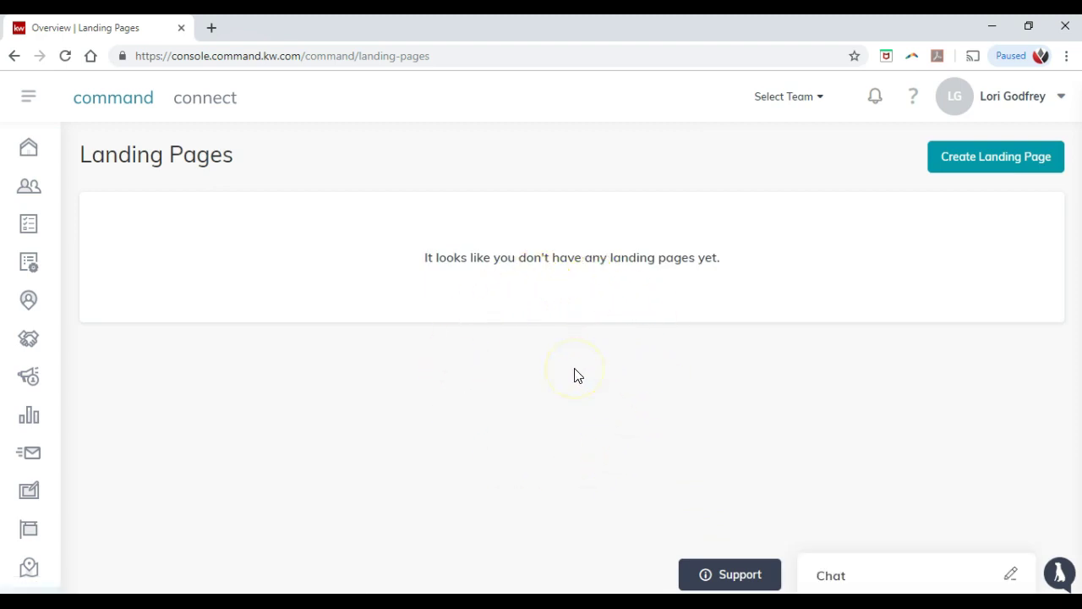
click(961, 165)
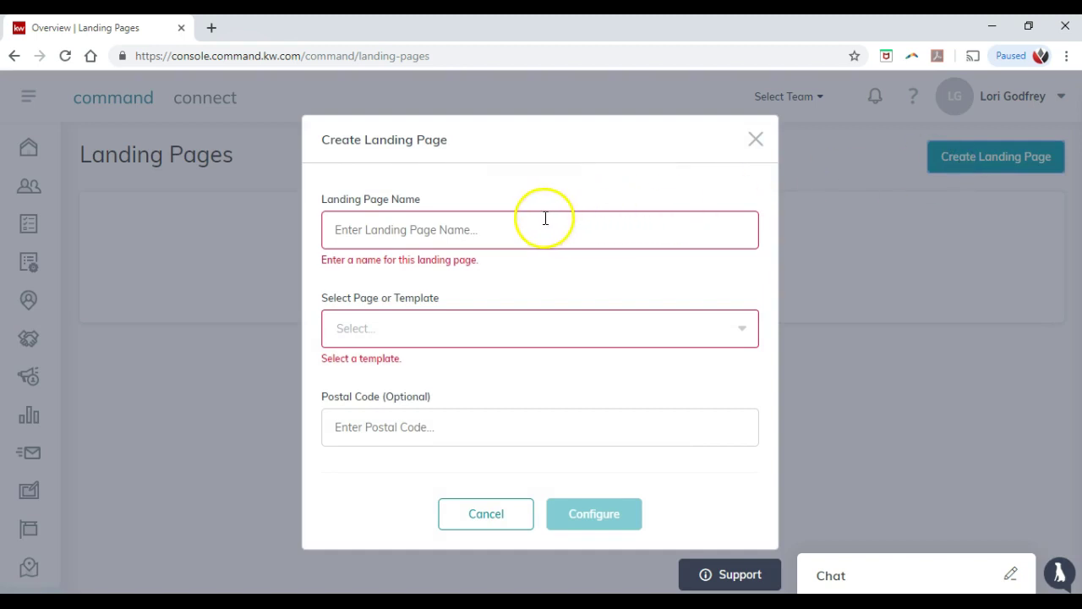
click(516, 221)
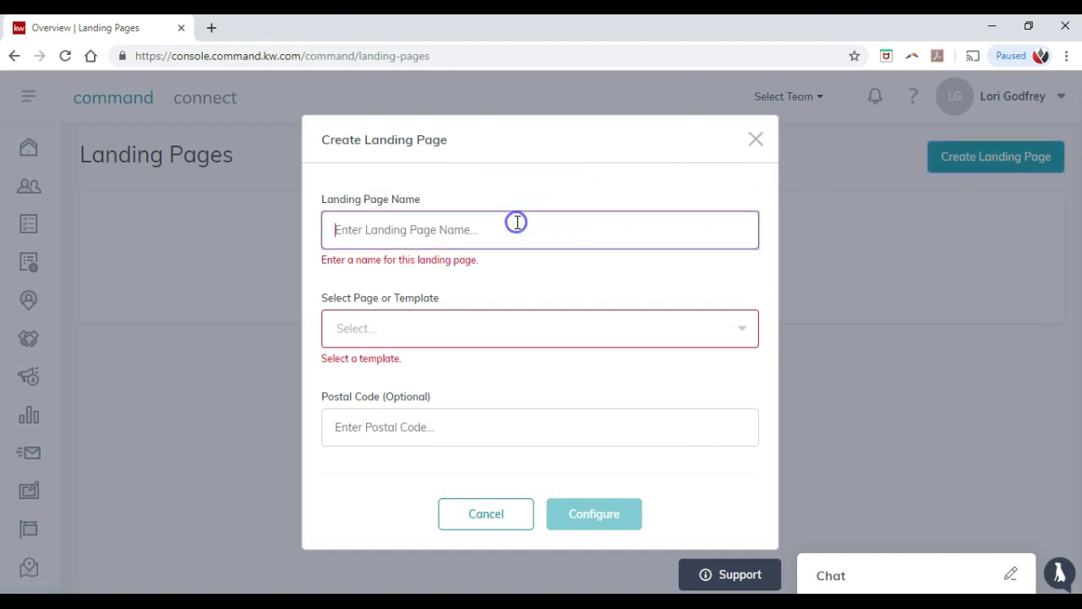
click(441, 326)
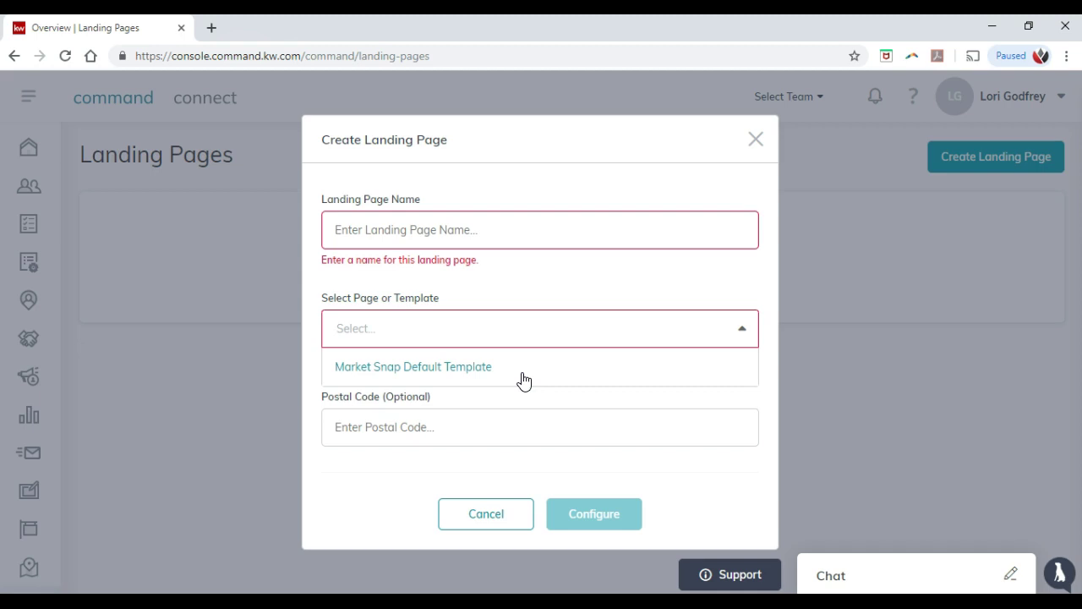
click(517, 511)
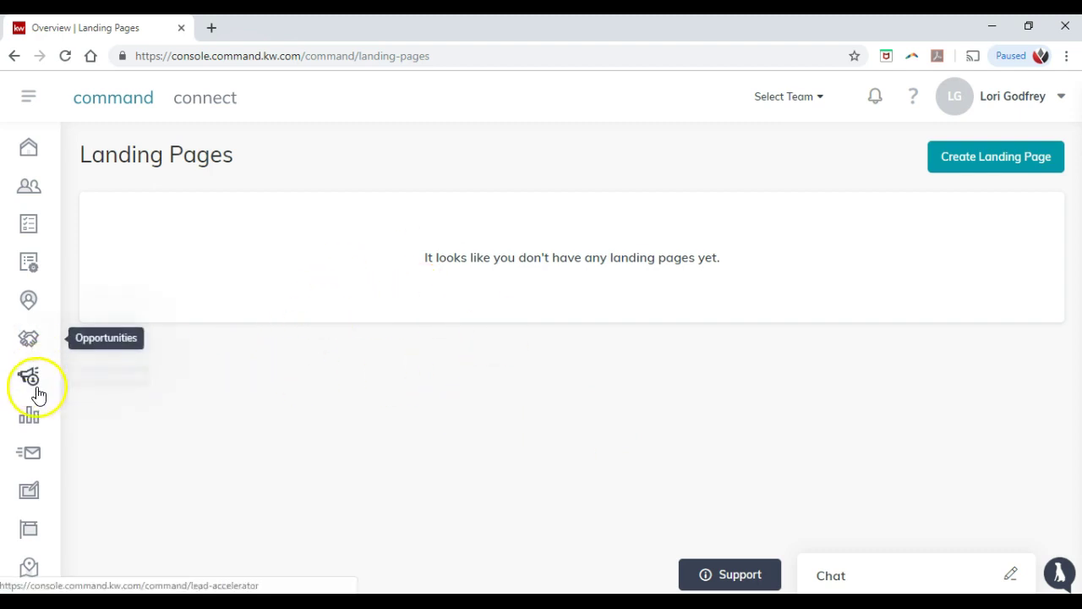
Step: Go to SketchHouse from the left sidebar icon
click(30, 493)
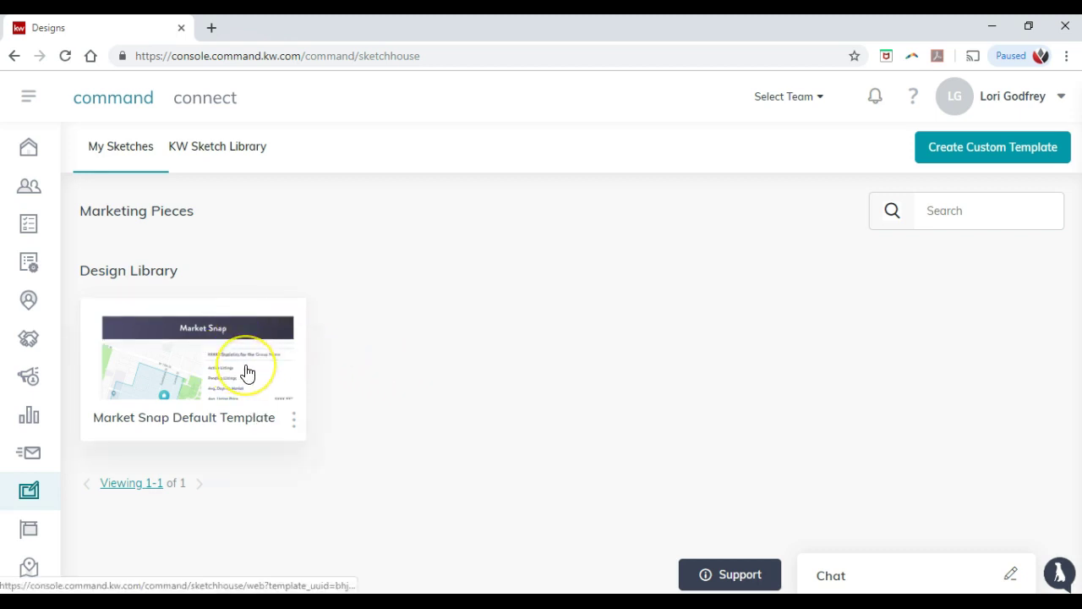
Step: Check the Market Snap template's options, then switch to the KW Sketch Library templates
click(293, 423)
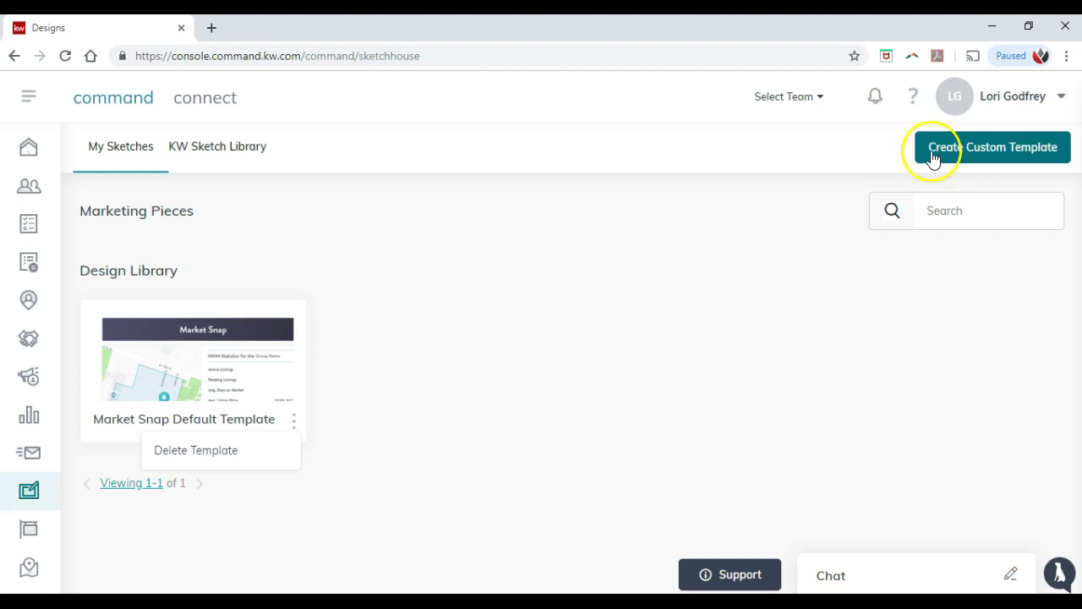
click(218, 149)
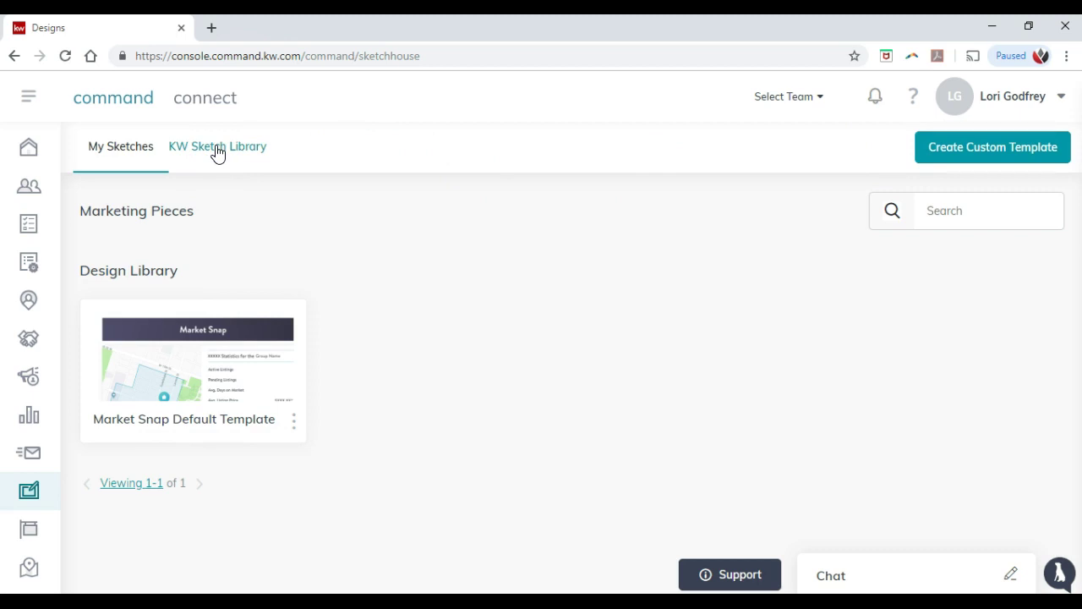
click(217, 149)
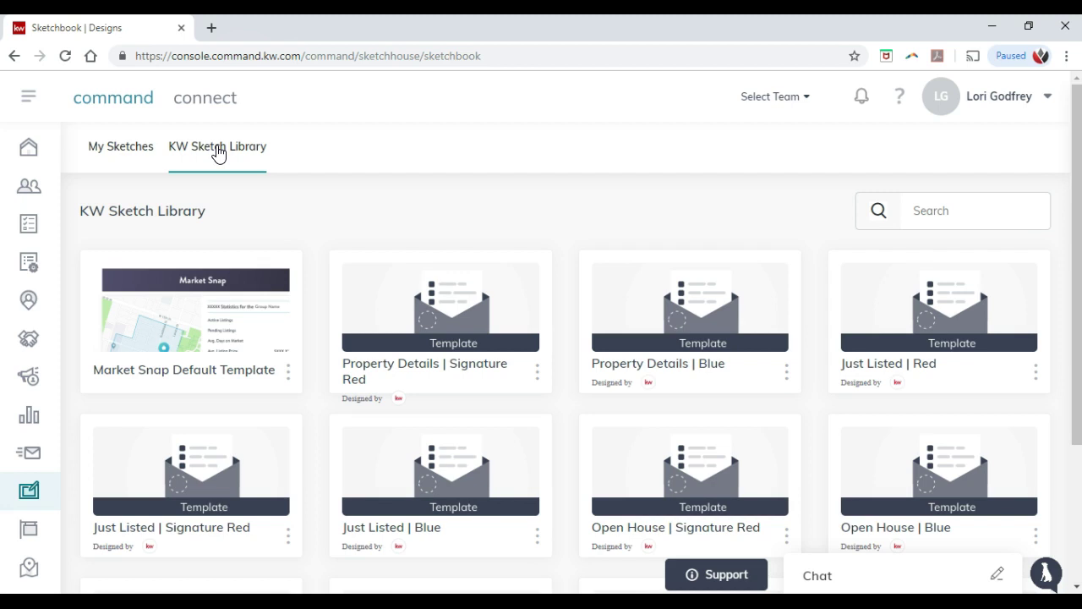
Step: Change the KW Sketch Library pager from 12 to Show 20 templates per page
scroll(320, 237, down, 3)
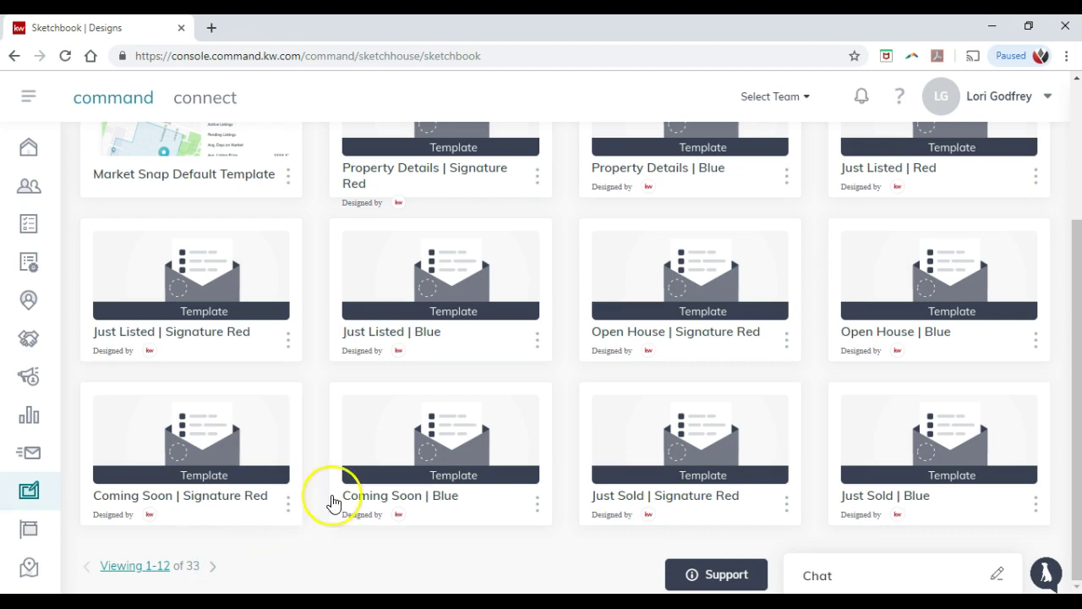
scroll(333, 476, up, 1)
scroll(333, 470, up, 1)
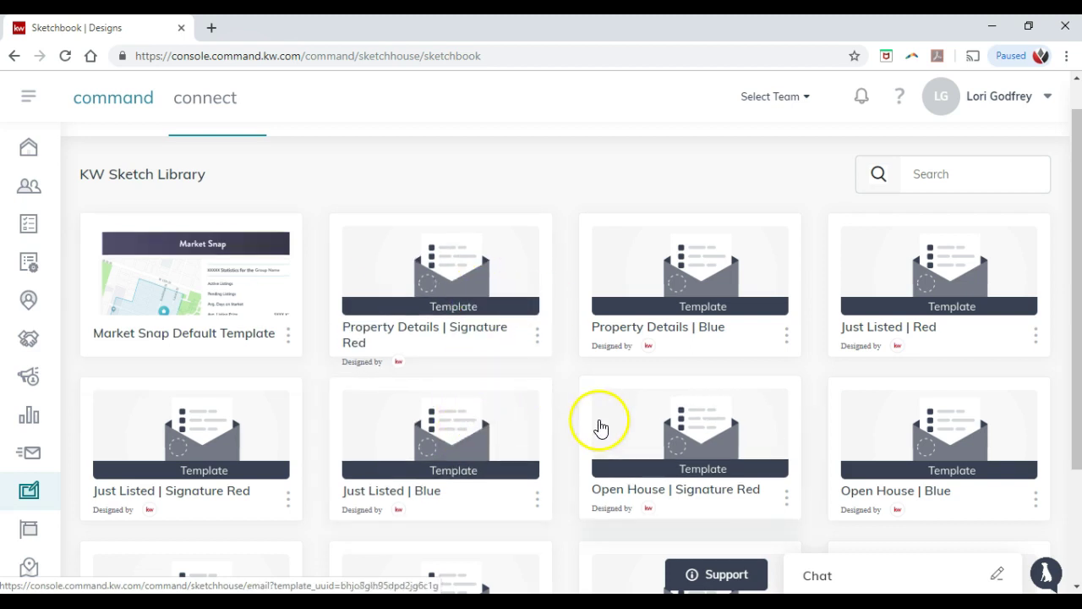
scroll(626, 397, down, 2)
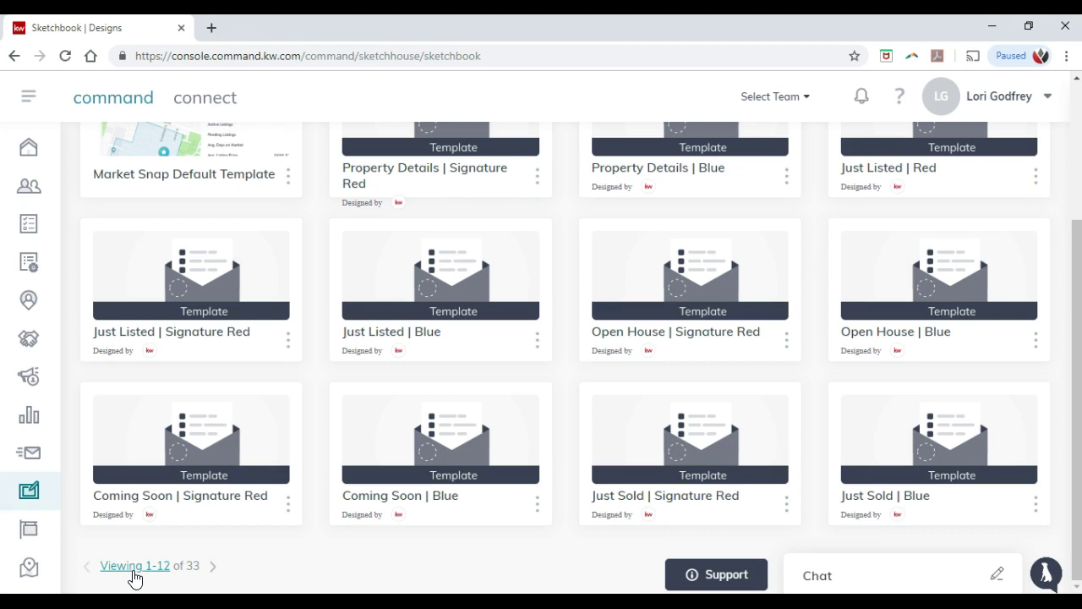
click(134, 566)
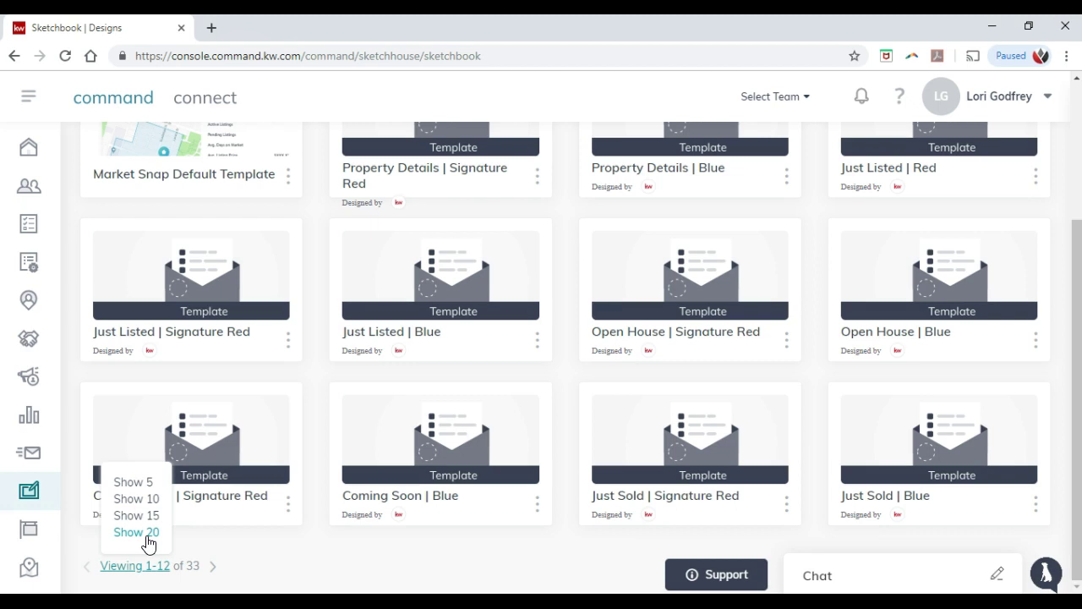
click(148, 532)
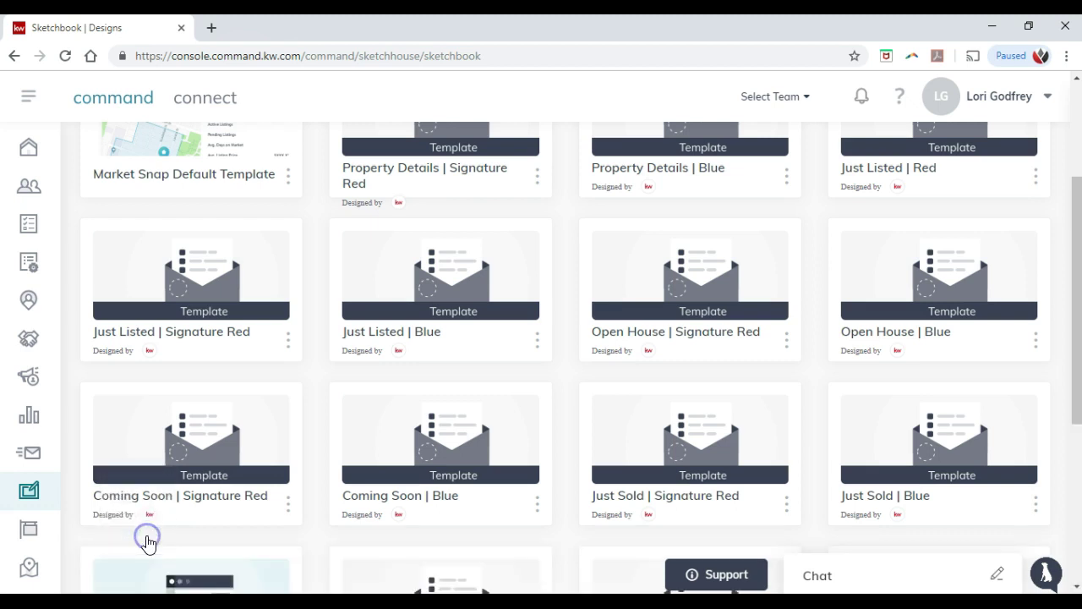
scroll(440, 456, down, 2)
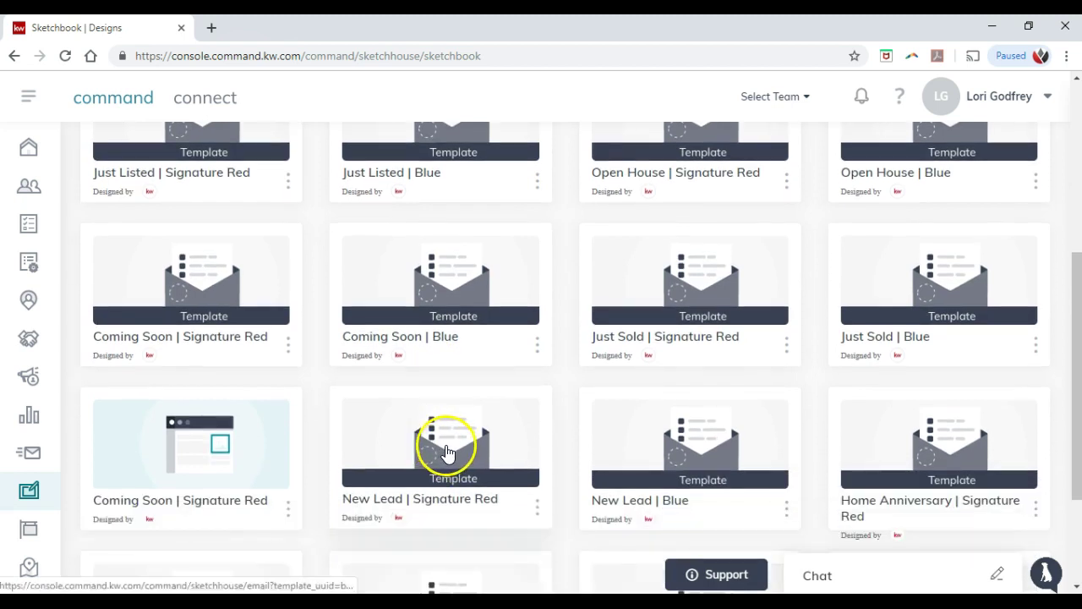
scroll(449, 448, down, 2)
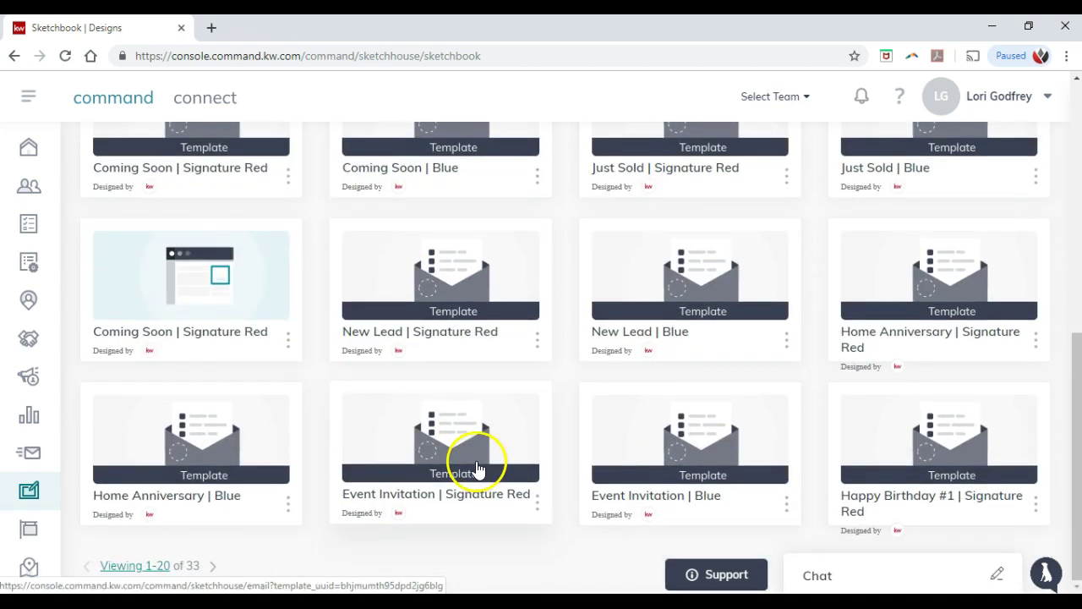
scroll(555, 489, up, 1)
scroll(555, 488, up, 6)
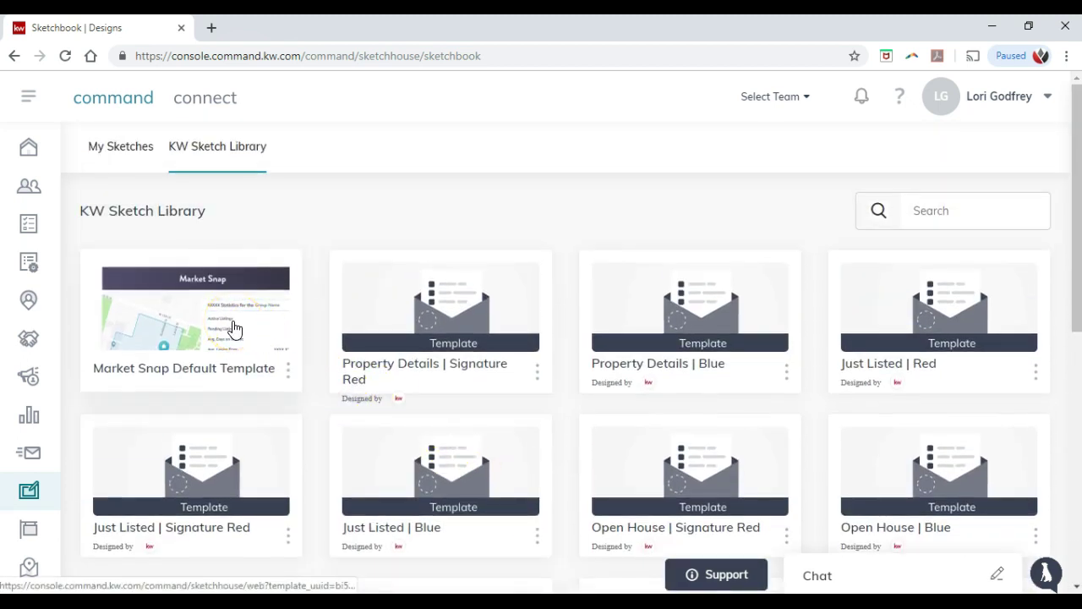
Step: Open the Market Snap Default Template and browse its agent header and Market Snap widget
click(234, 329)
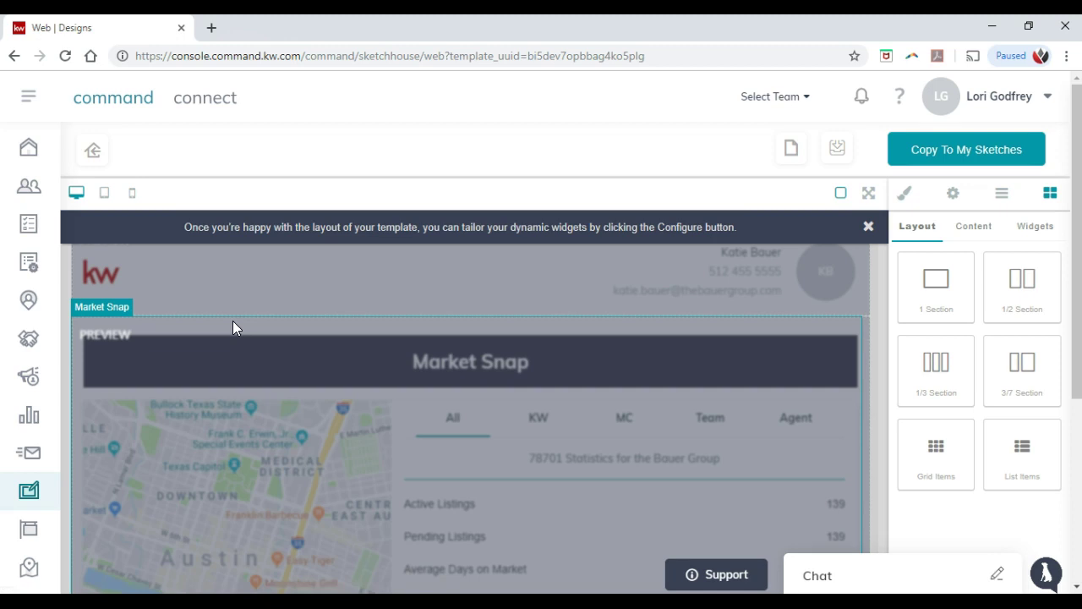
click(246, 317)
click(412, 281)
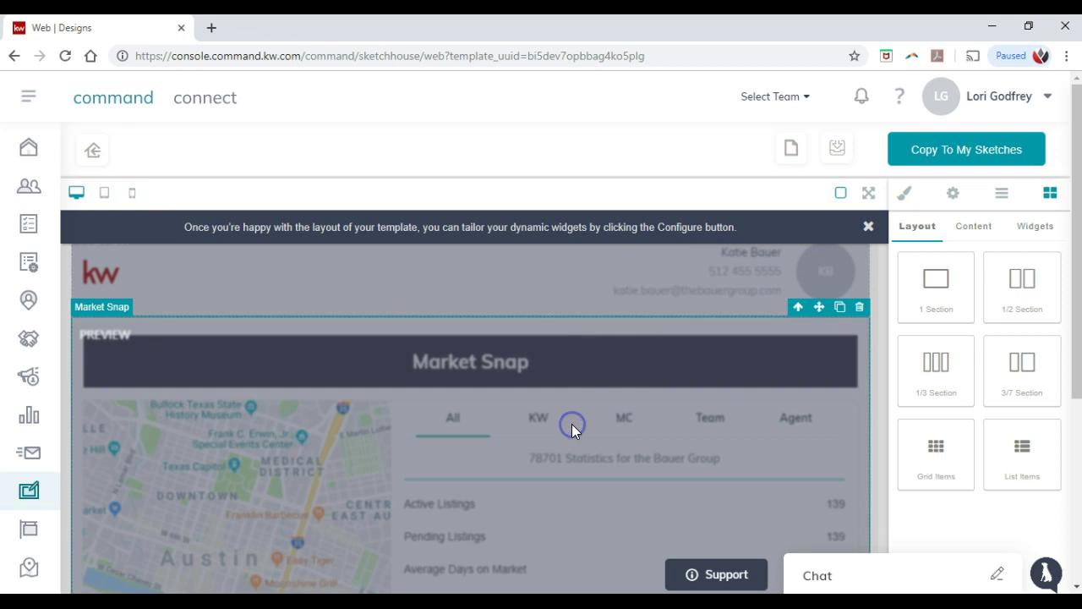
scroll(570, 408, down, 1)
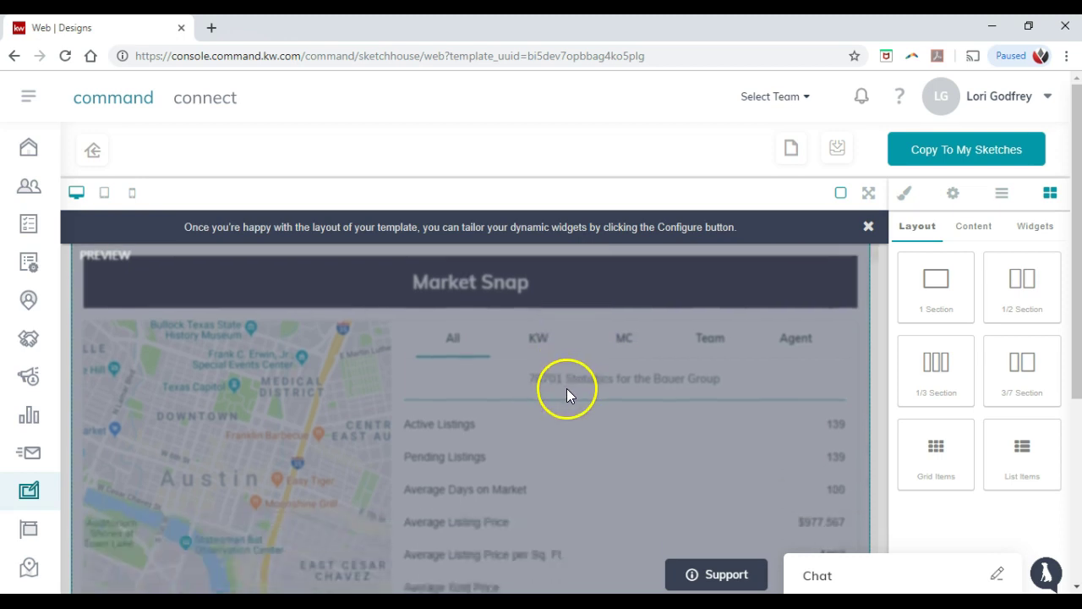
scroll(567, 388, up, 1)
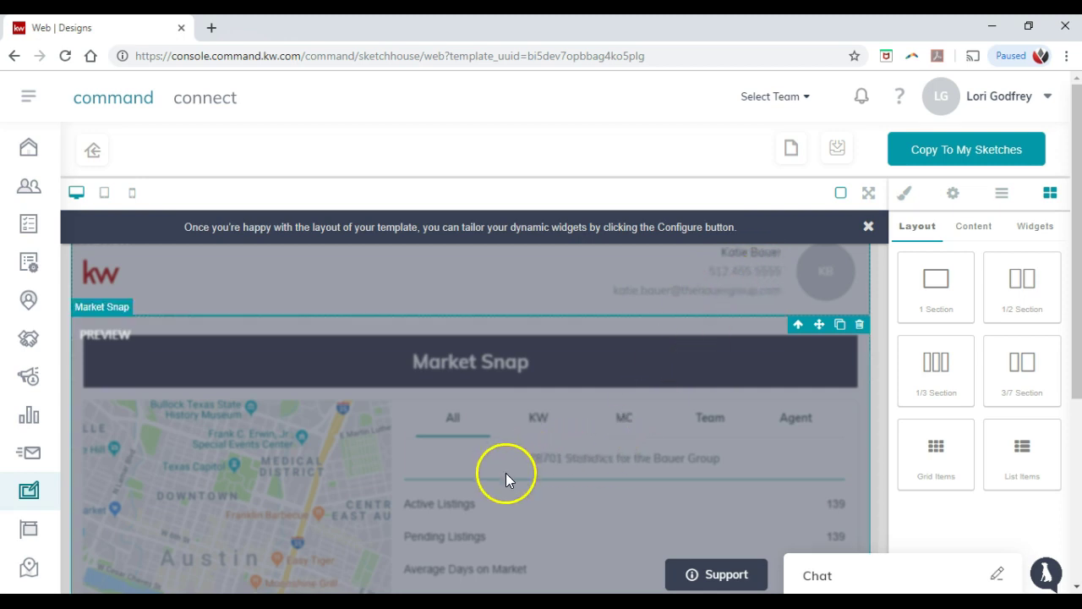
scroll(505, 475, down, 1)
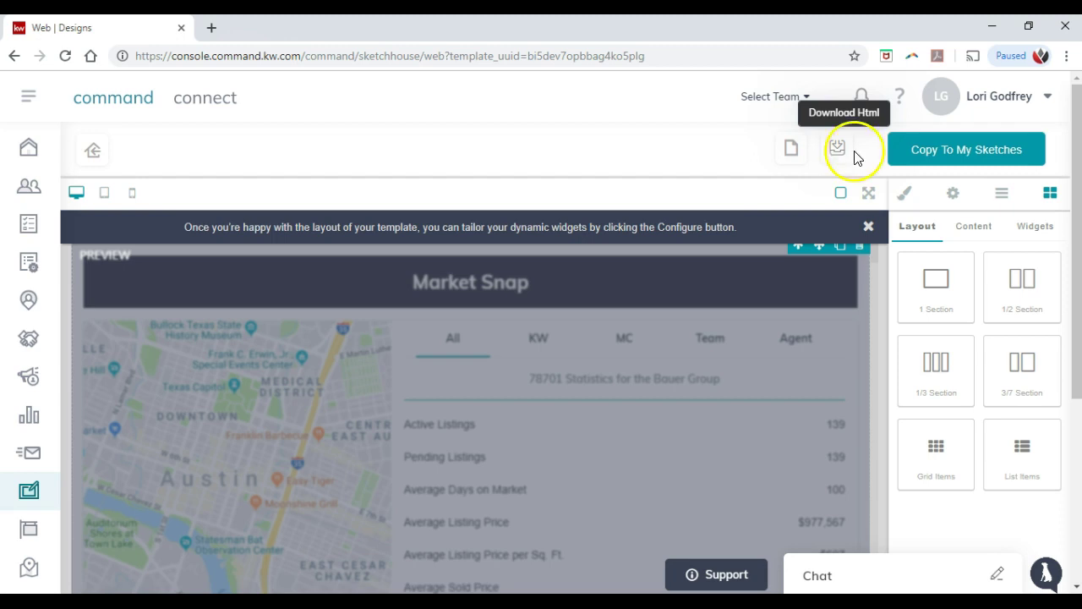
click(914, 161)
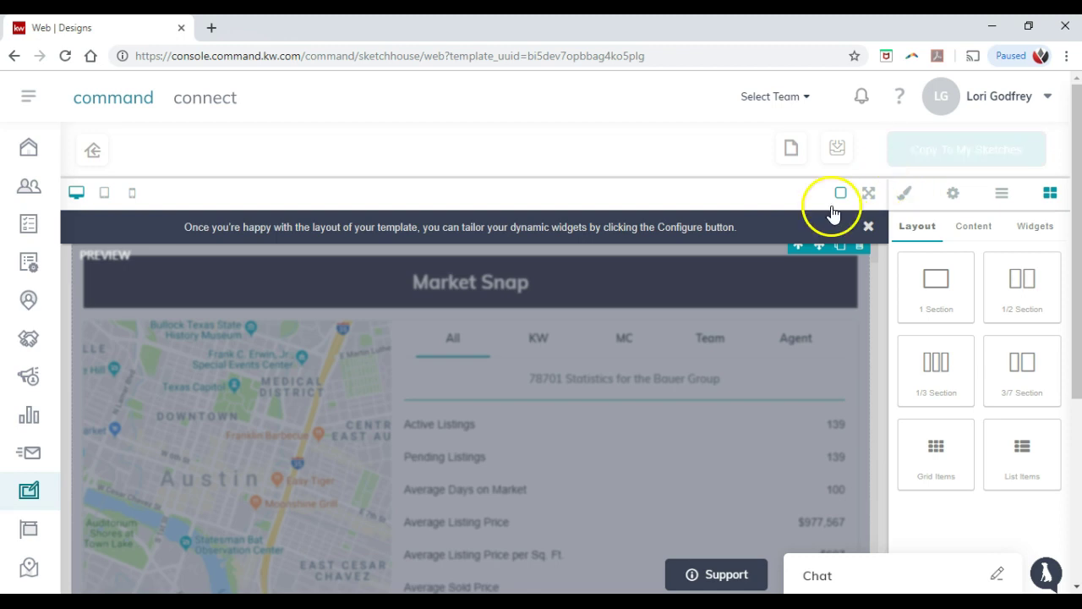
scroll(815, 365, down, 1)
scroll(815, 364, down, 1)
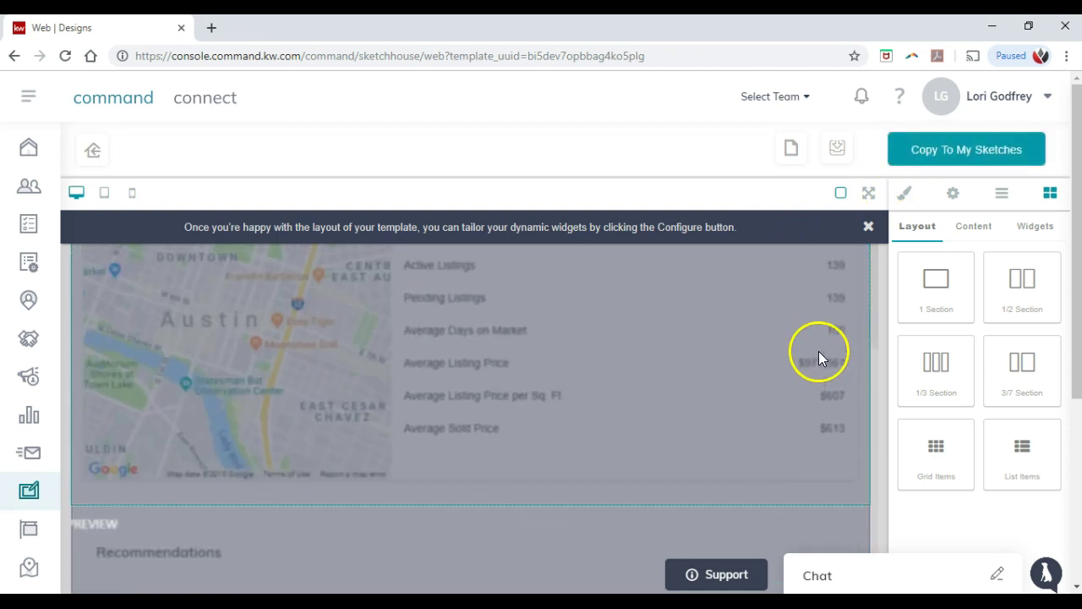
click(868, 227)
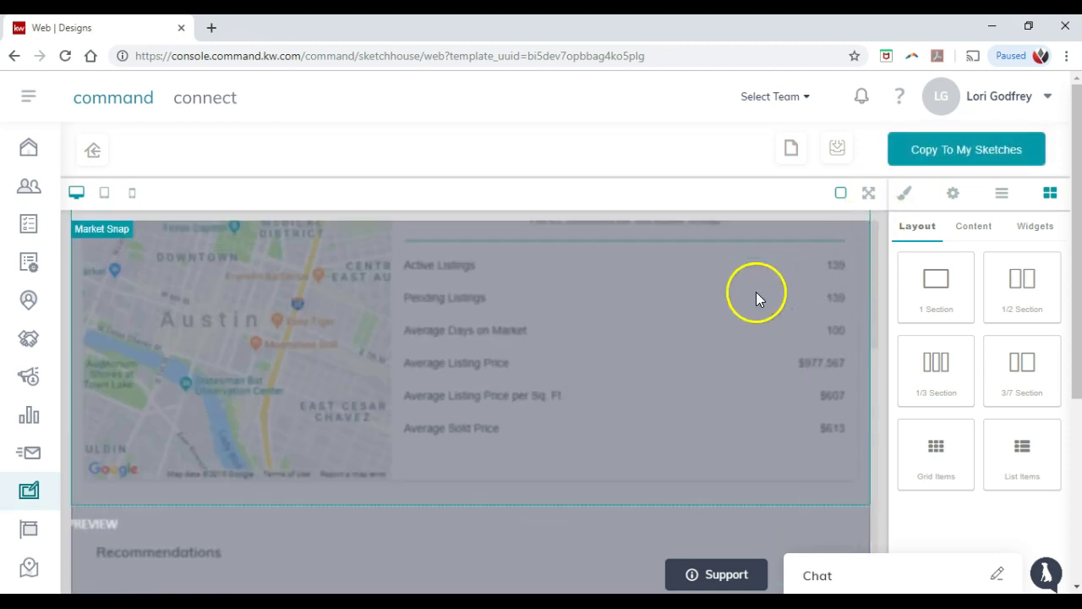
scroll(756, 293, down, 3)
scroll(759, 325, up, 2)
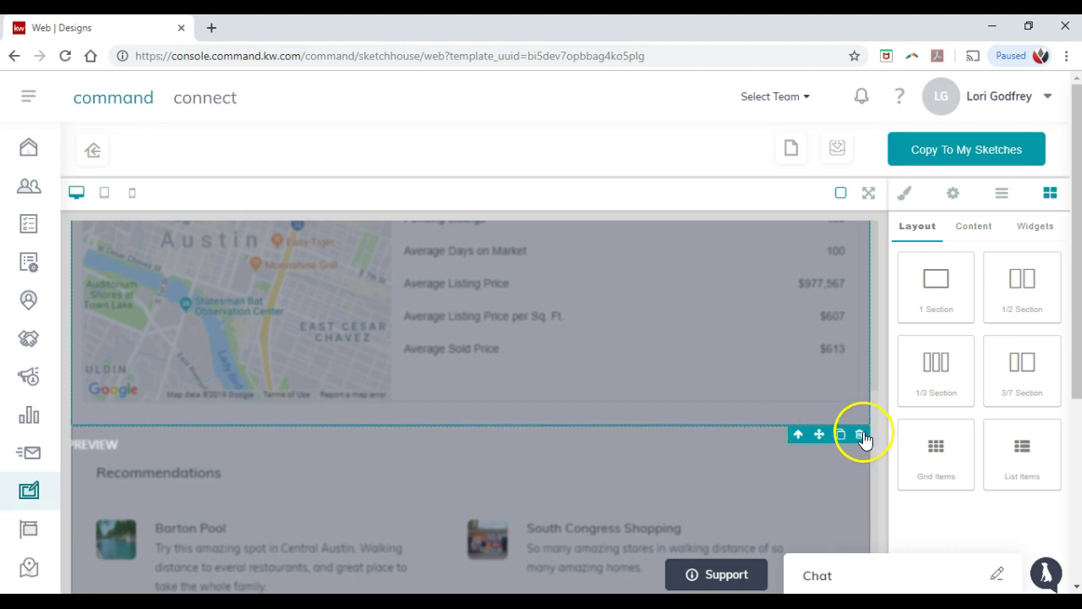
scroll(756, 377, up, 1)
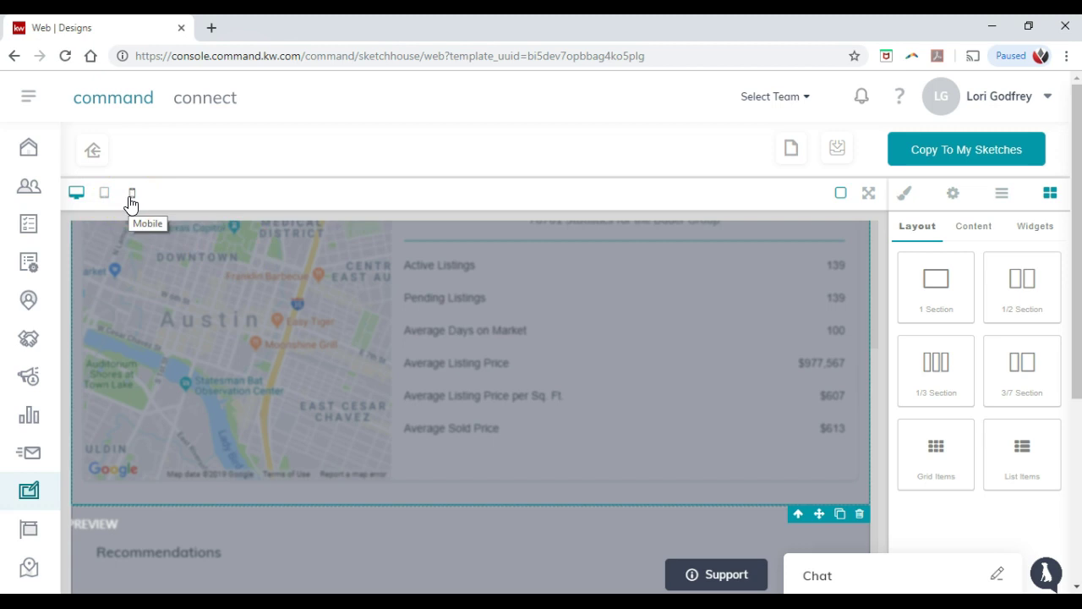
click(77, 197)
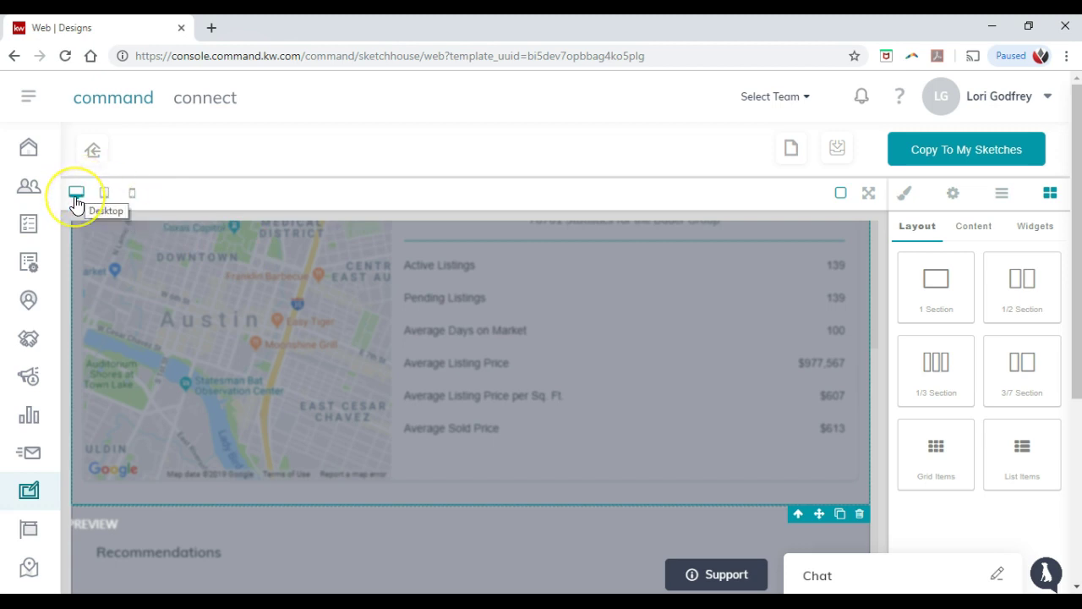
click(101, 198)
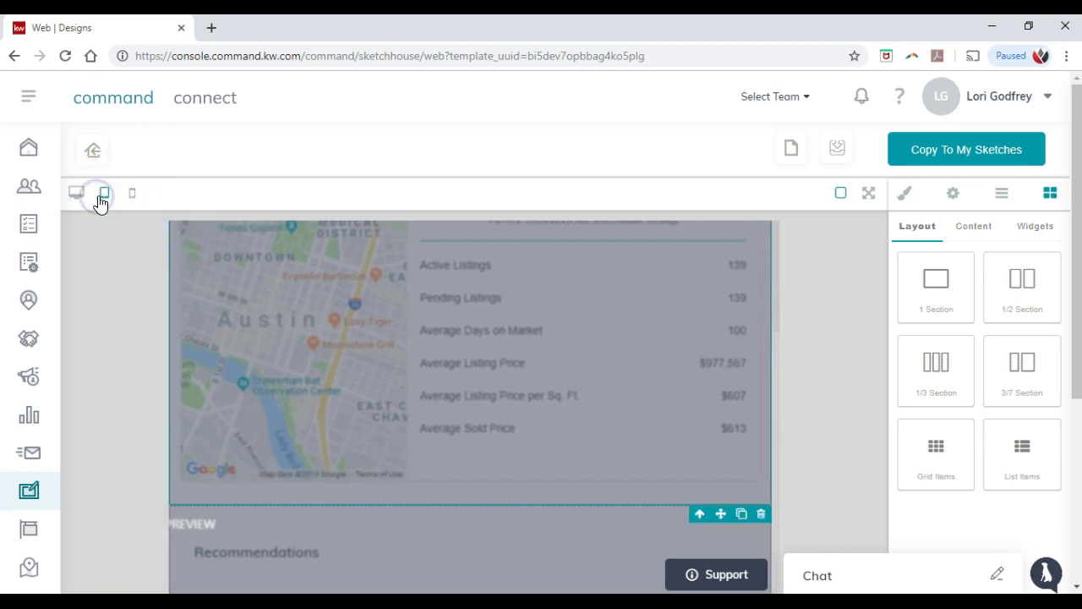
click(131, 197)
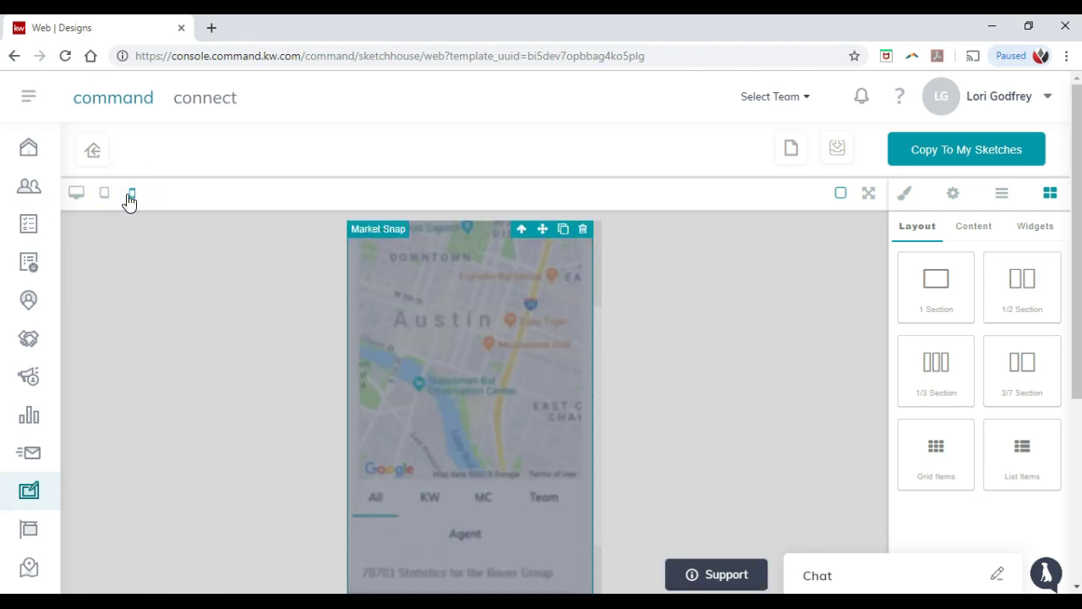
click(77, 194)
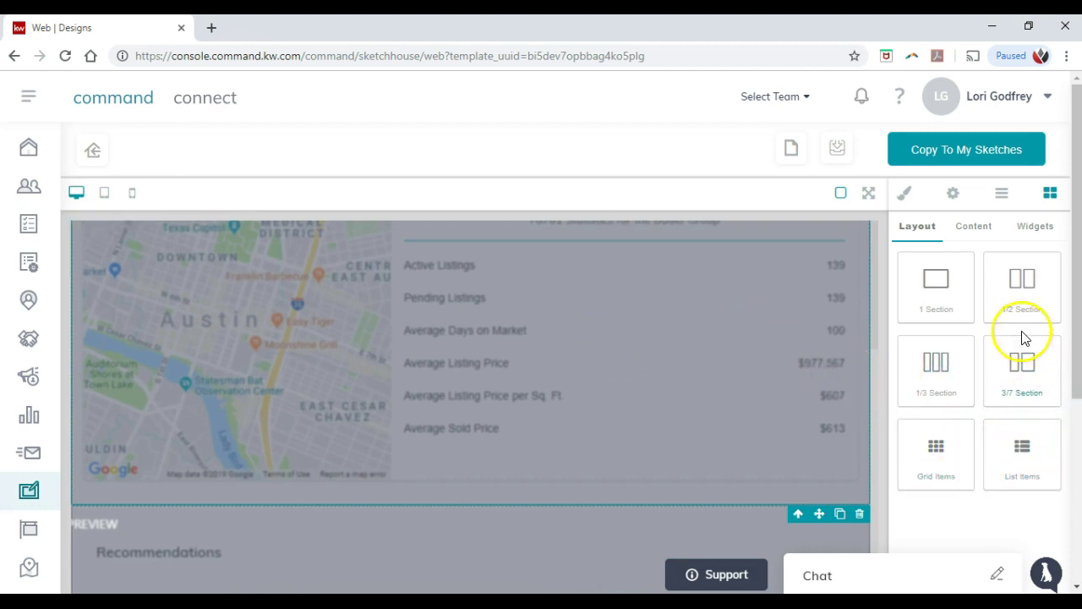
Step: Drag a Lead Form widget onto the canvas under the Market Snap section
click(977, 231)
scroll(990, 271, down, 1)
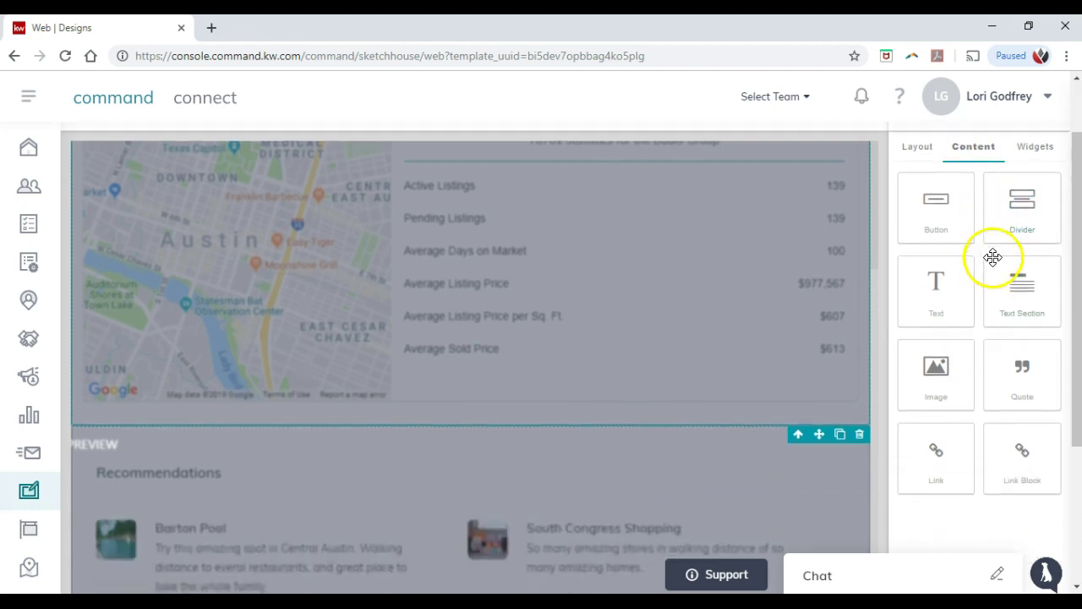
click(1040, 153)
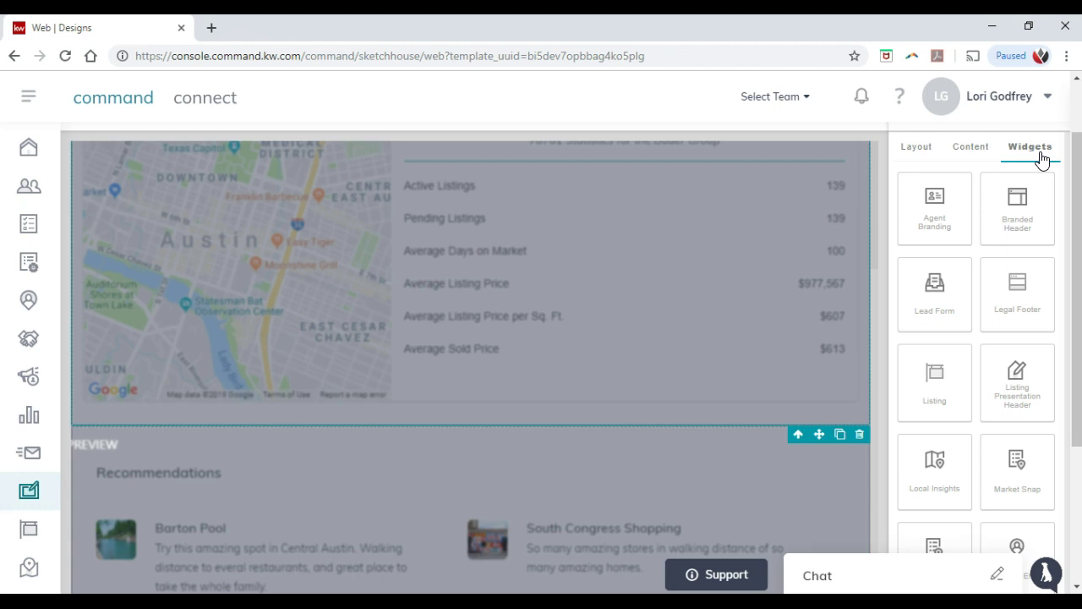
drag(950, 295, 511, 337)
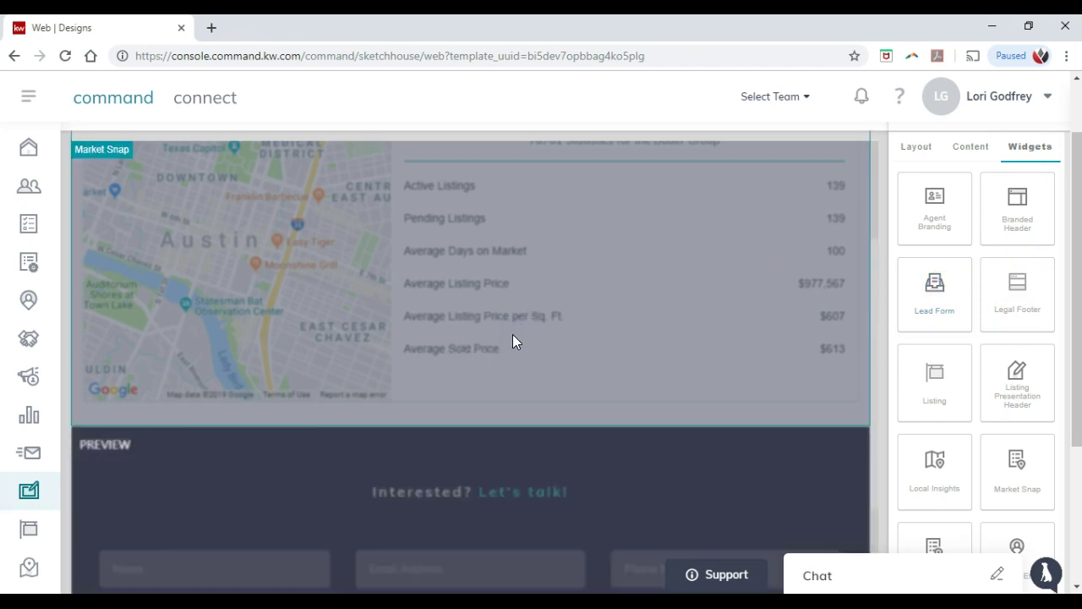
scroll(575, 336, down, 2)
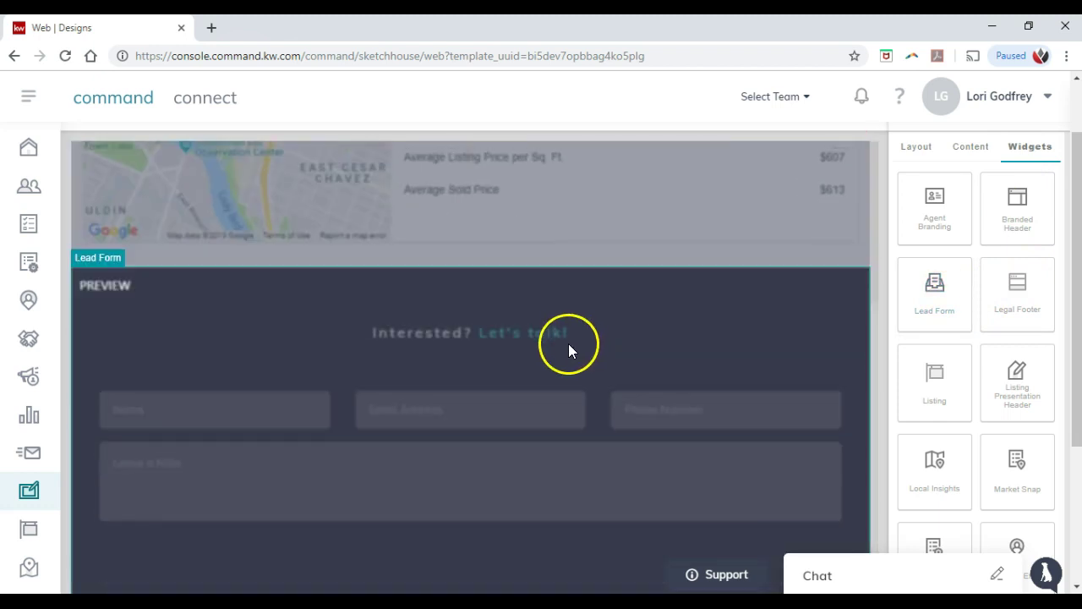
scroll(310, 347, down, 1)
scroll(413, 361, down, 6)
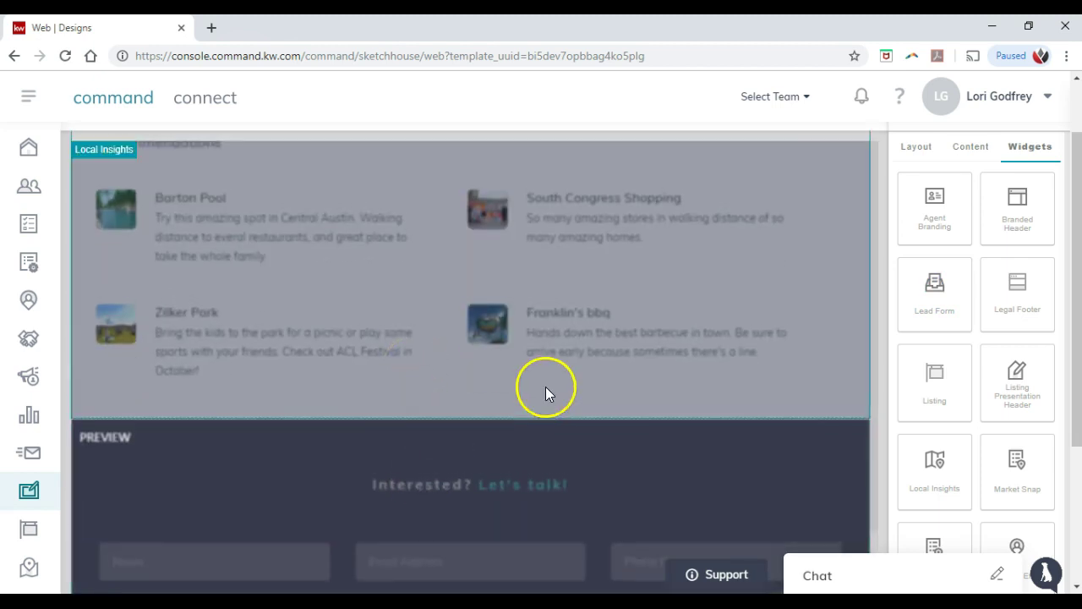
scroll(592, 363, down, 5)
scroll(663, 334, up, 1)
scroll(684, 337, up, 1)
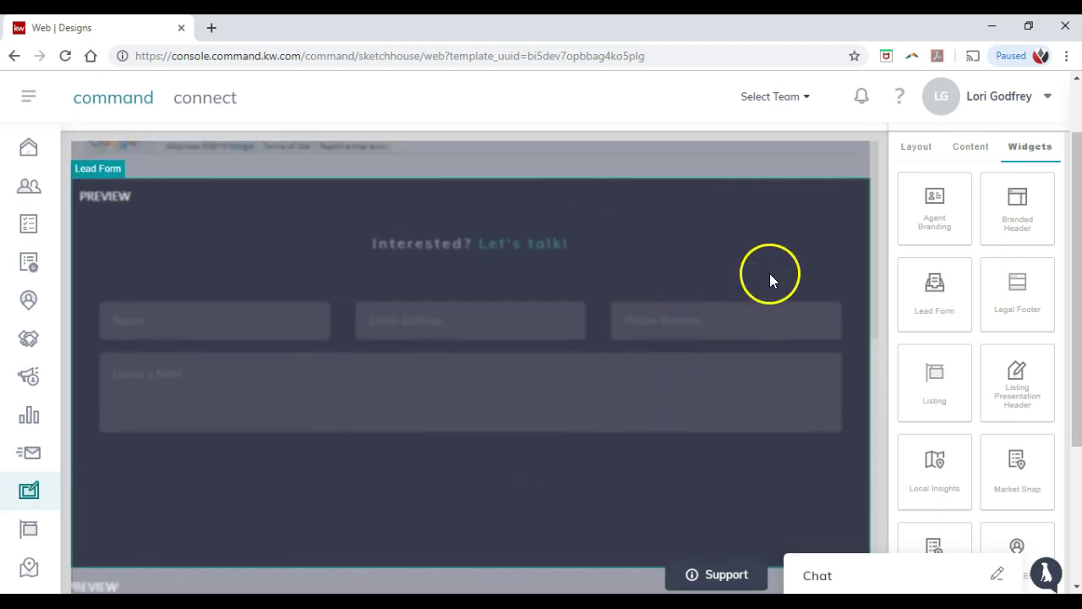
Step: Move the Lead Form section so it sits below Local Insights
click(783, 233)
click(799, 173)
click(799, 210)
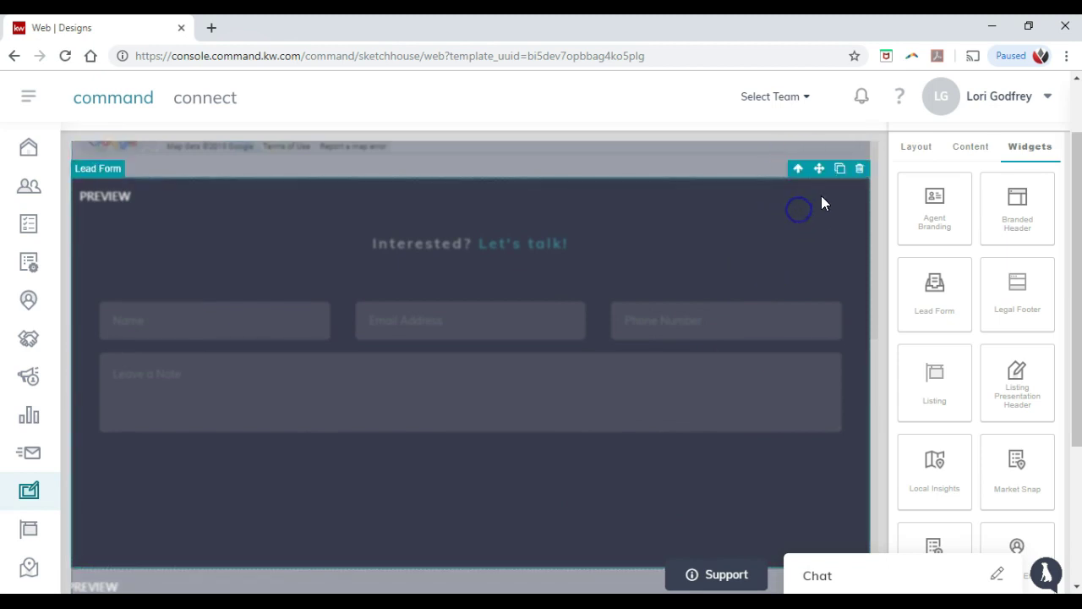
click(858, 169)
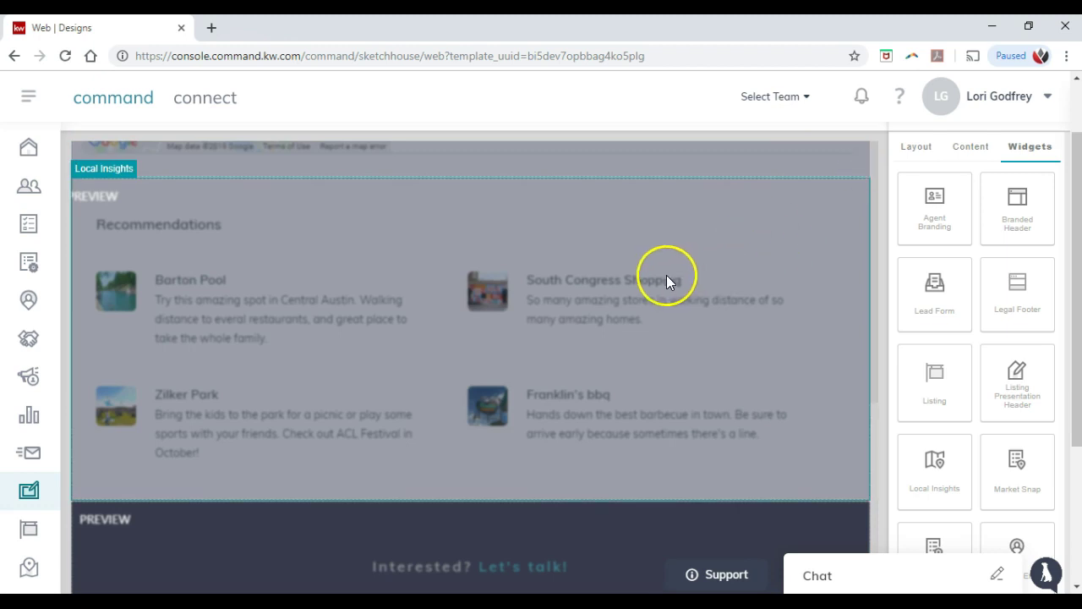
scroll(958, 292, down, 1)
scroll(964, 305, down, 2)
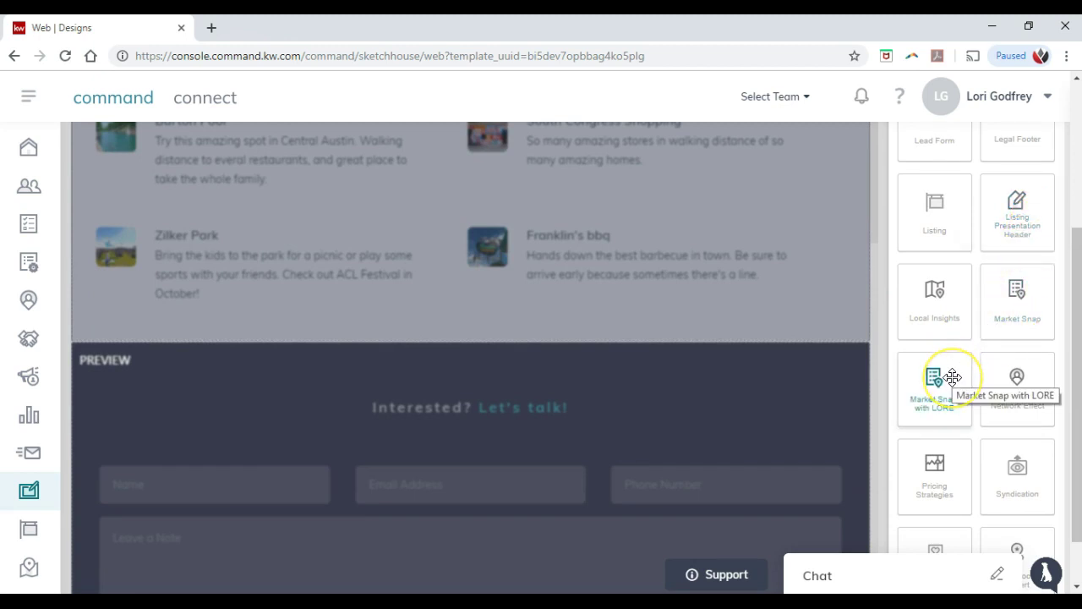
scroll(952, 380, down, 1)
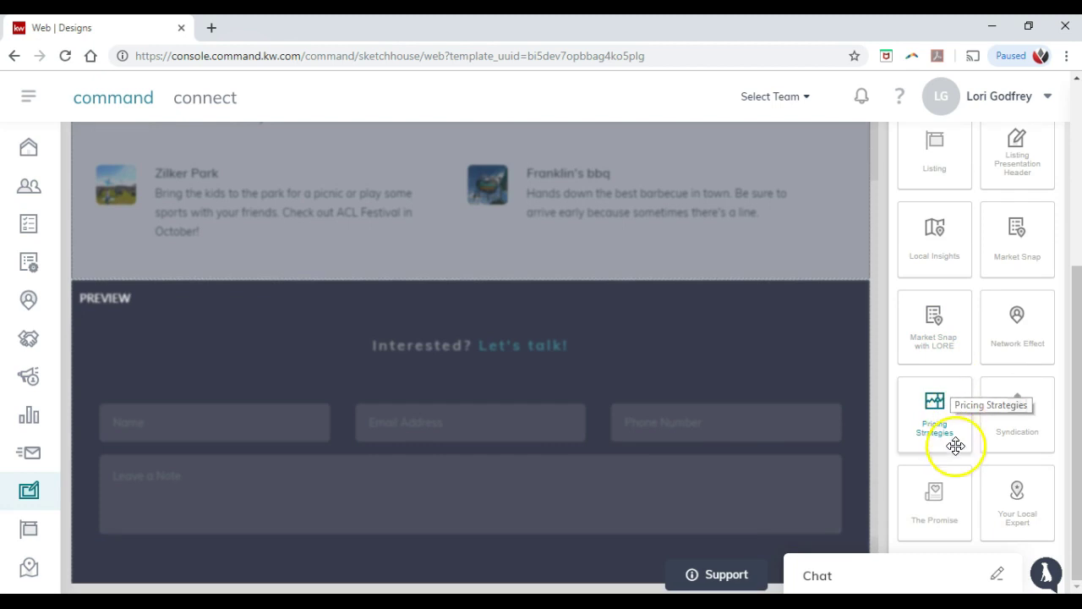
scroll(967, 351, up, 5)
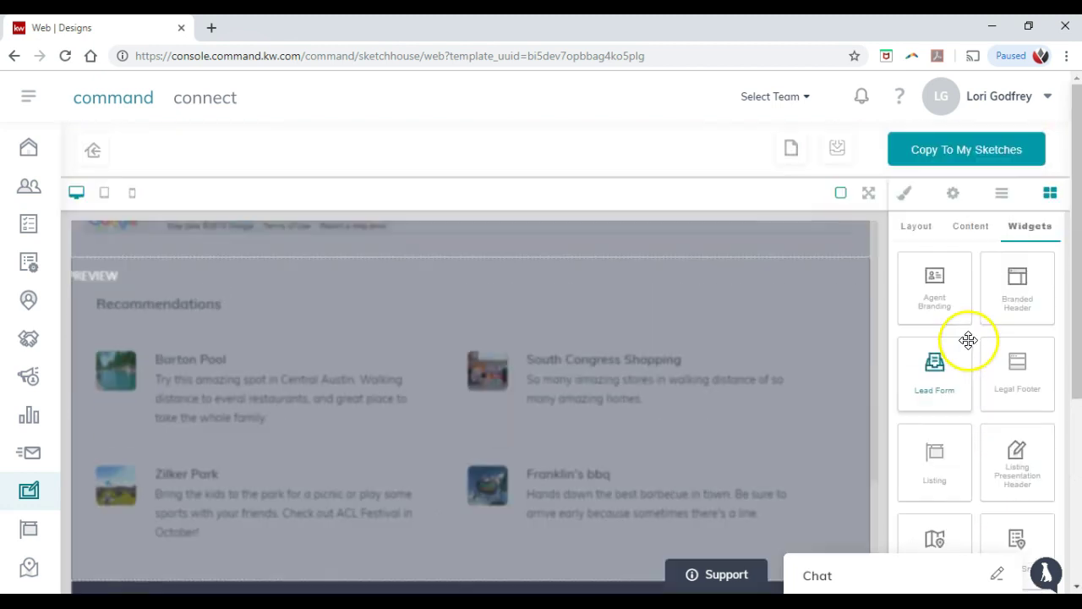
Step: Select the Branded Header at the top and bring up the Save Sketch dialog
click(974, 228)
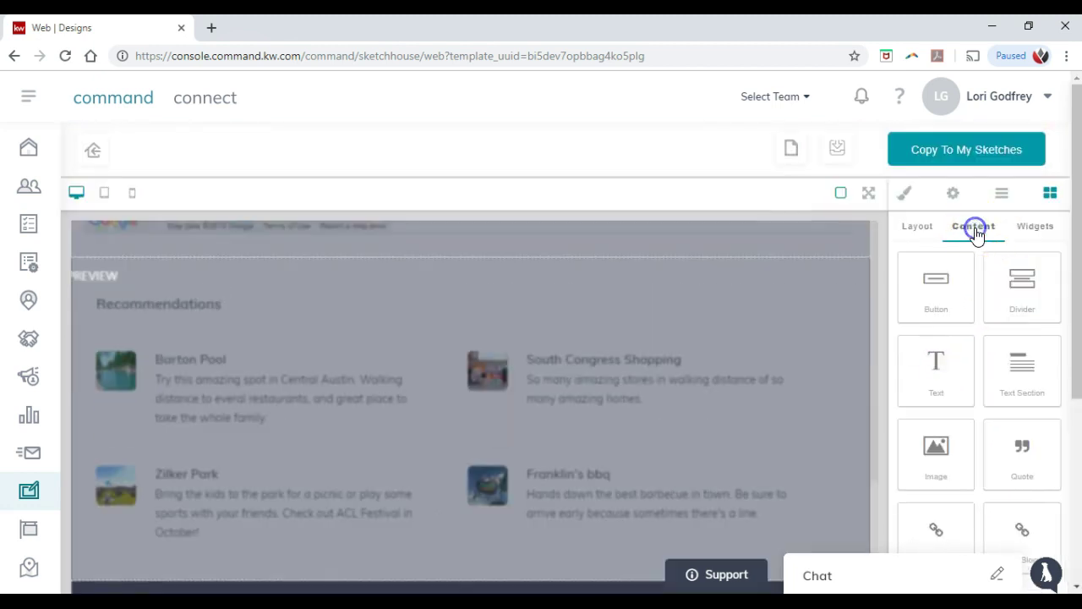
scroll(976, 280, down, 1)
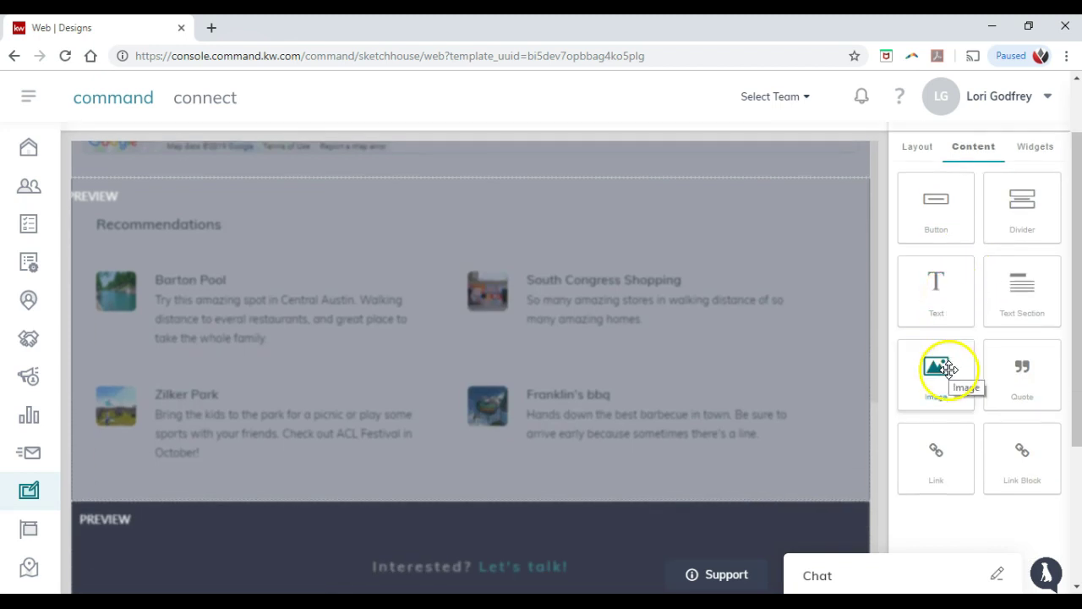
scroll(826, 296, up, 6)
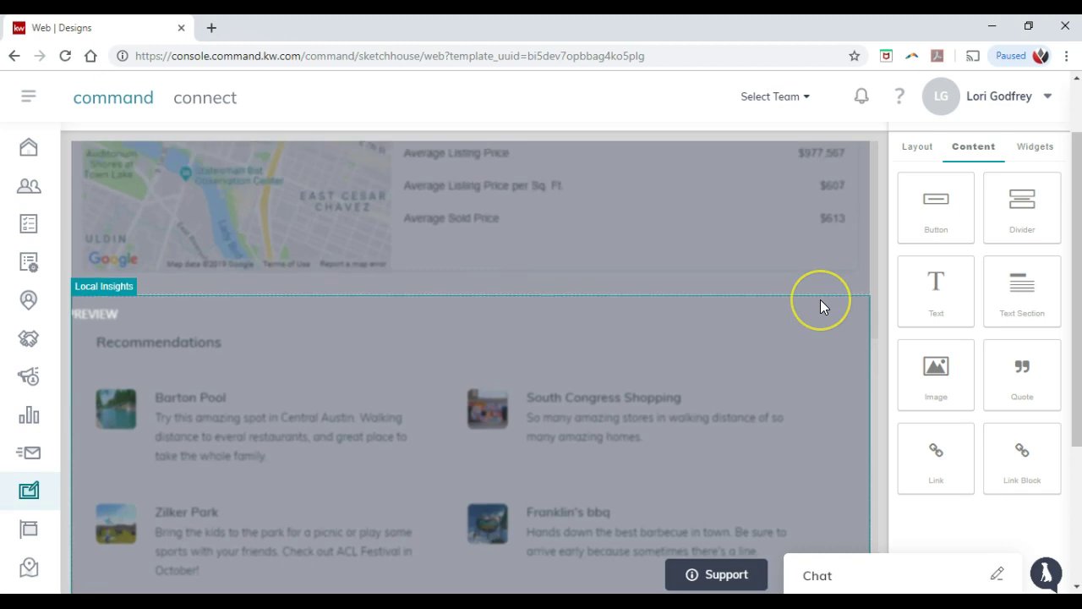
click(821, 235)
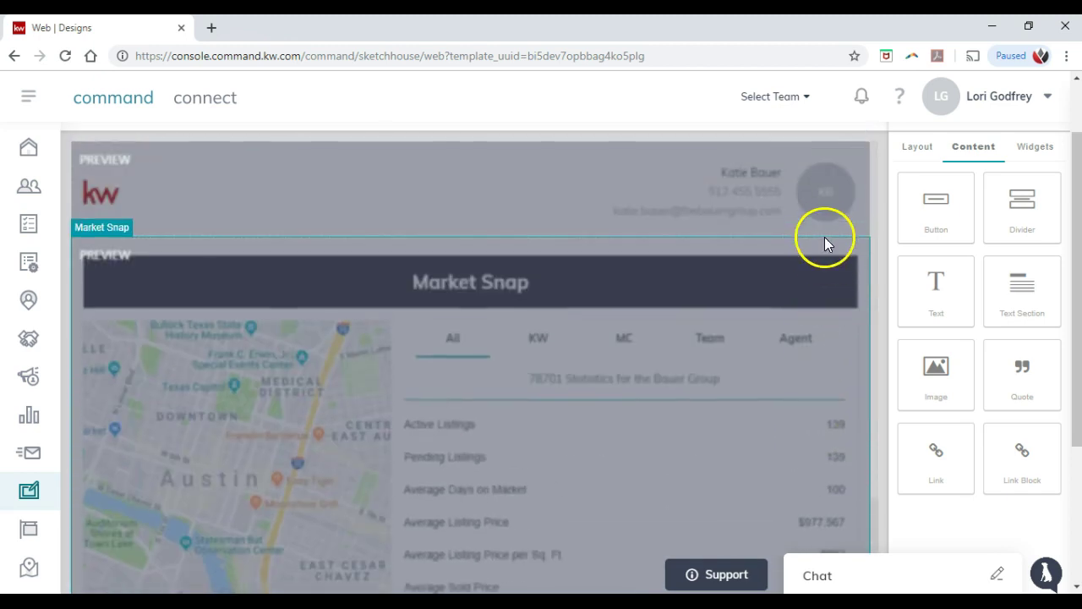
scroll(812, 226, up, 2)
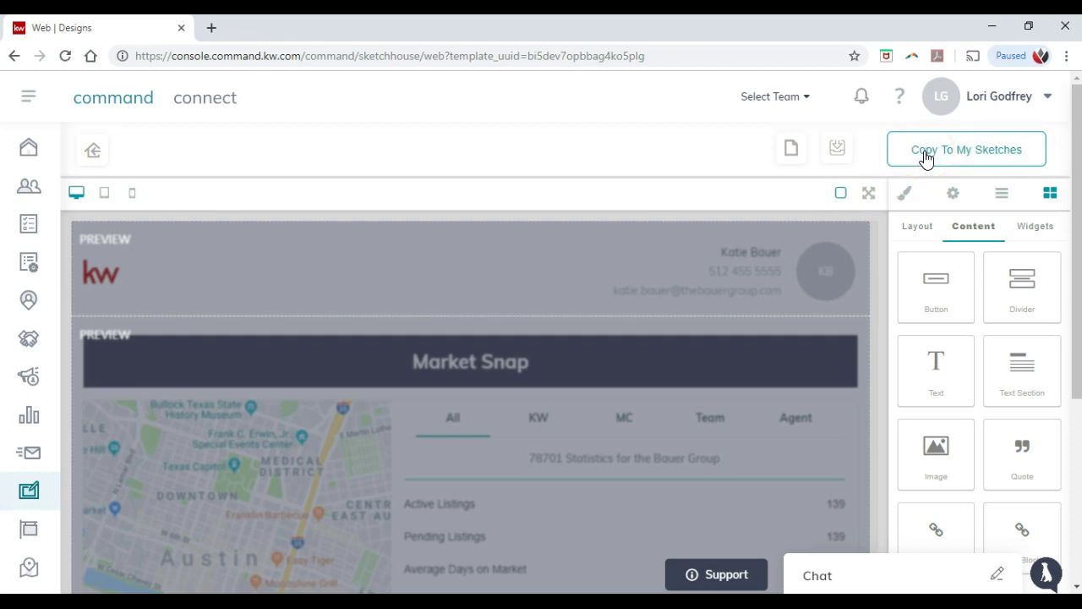
click(931, 156)
Step: Save a copy as 'Test Sketchhouse Piece 3/22' in the Market Snap category, then Save & Configure it
click(933, 166)
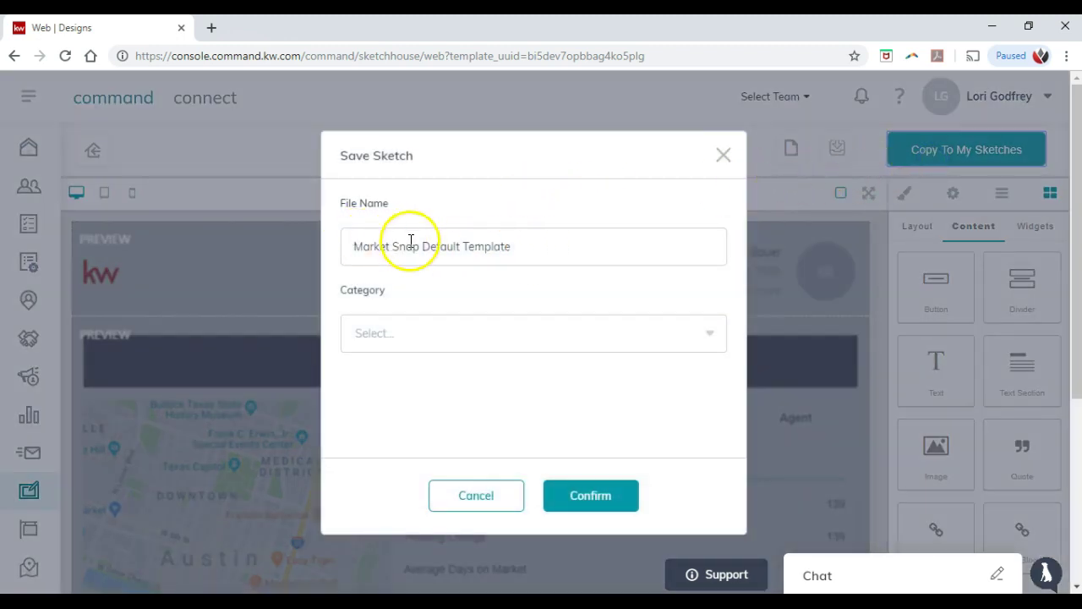
drag(553, 242, 339, 243)
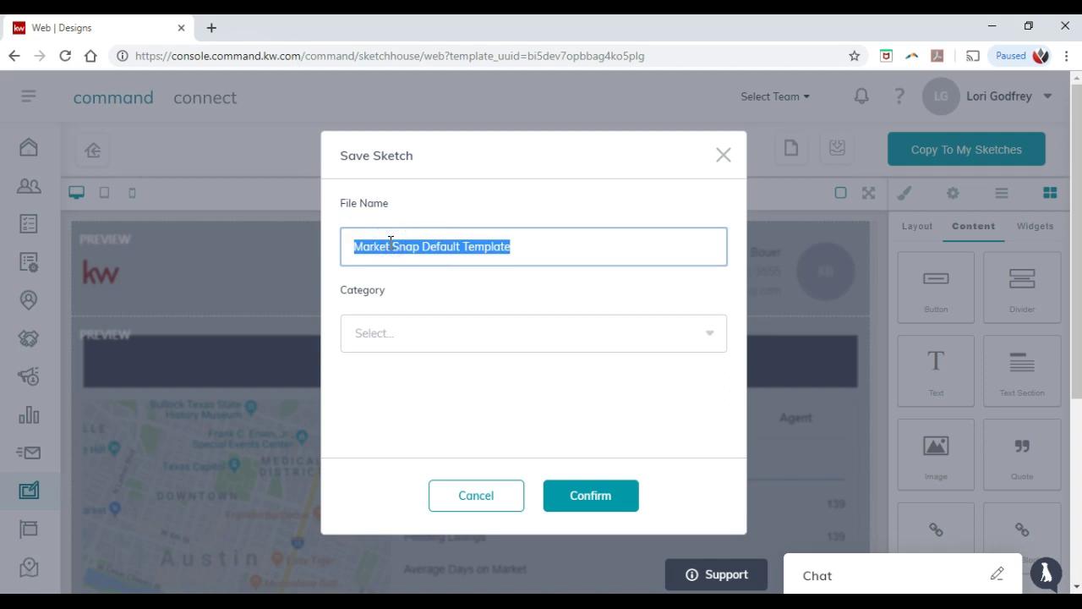
text(Test Sketchhouse Piece 3/22)
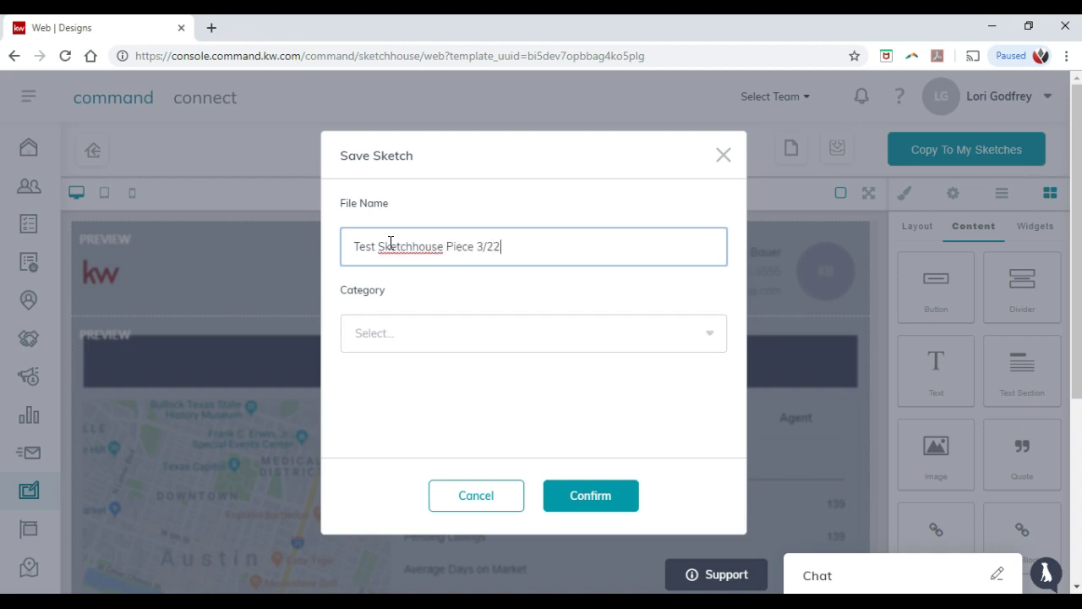
click(430, 345)
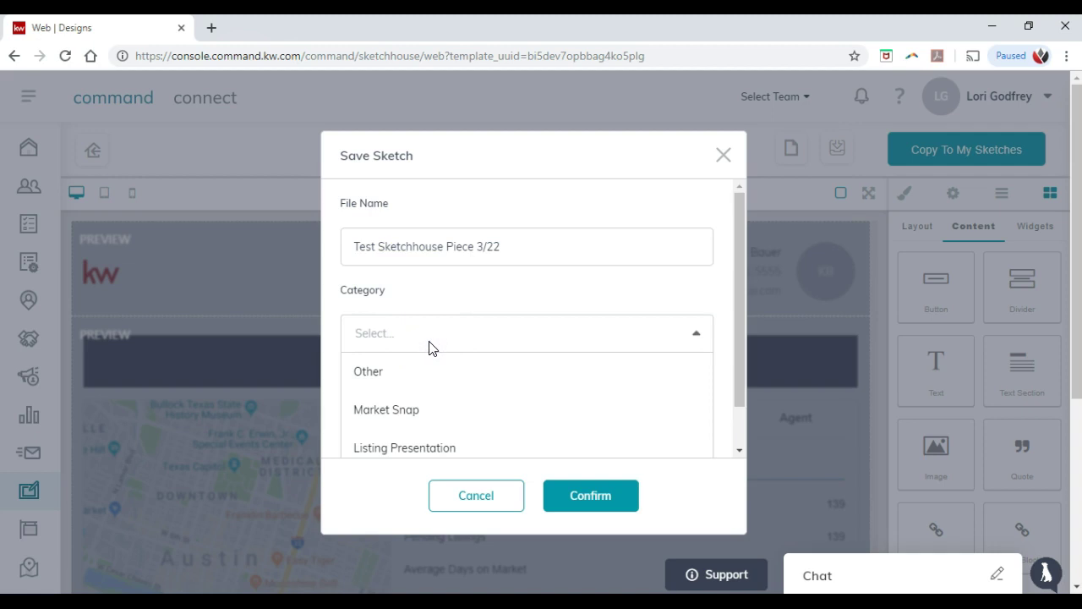
scroll(515, 317, down, 2)
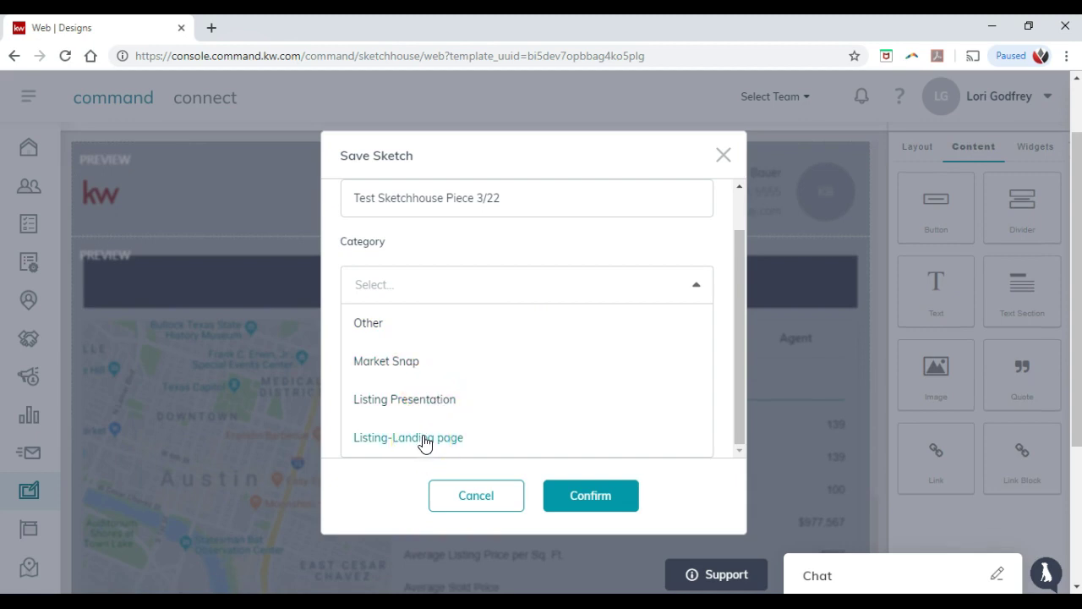
click(409, 375)
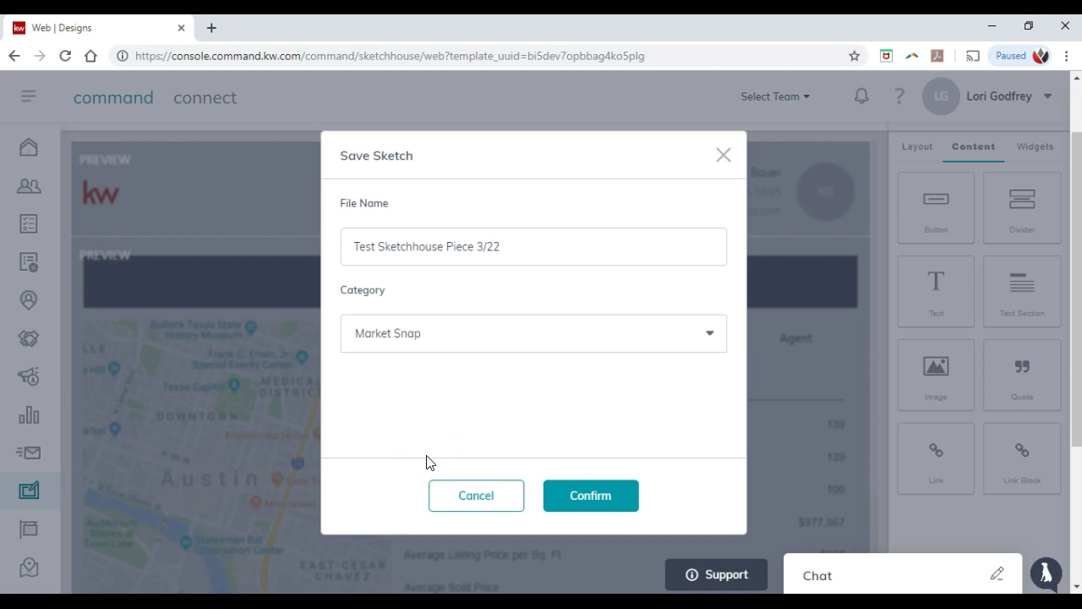
click(567, 496)
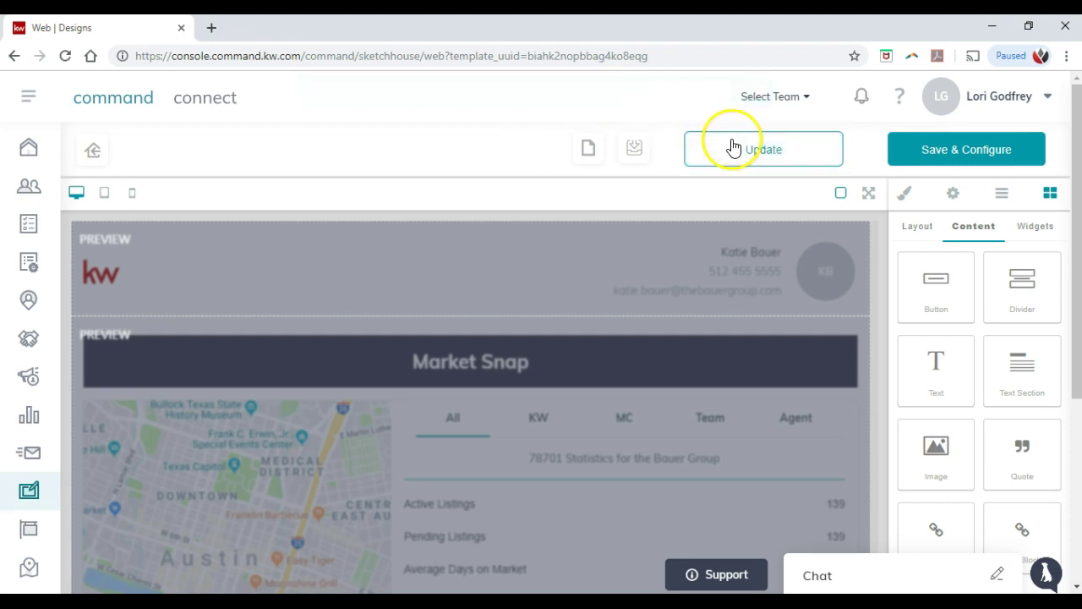
click(956, 153)
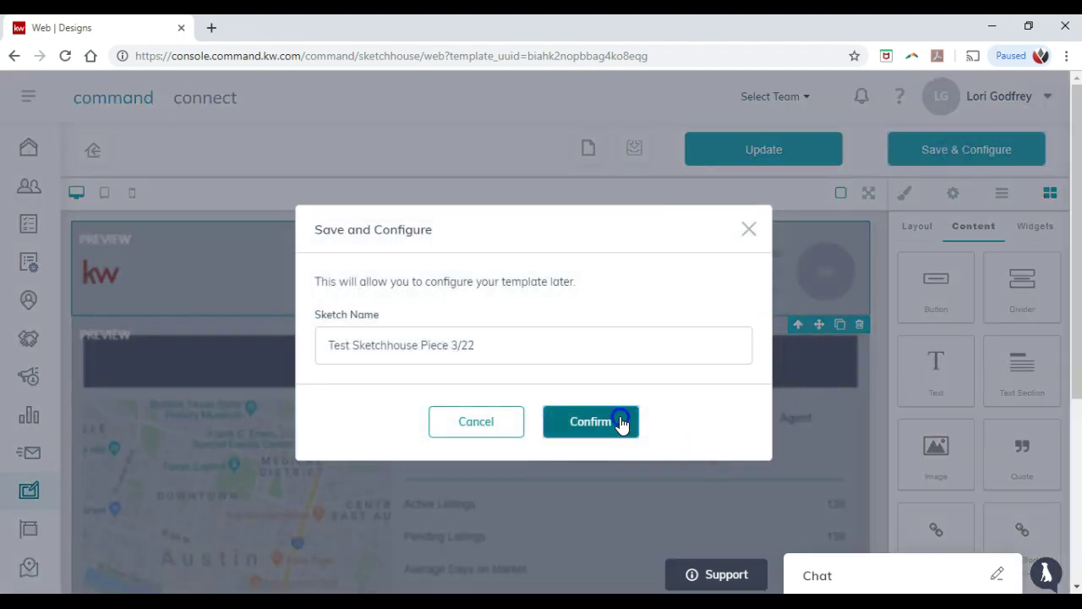
click(621, 425)
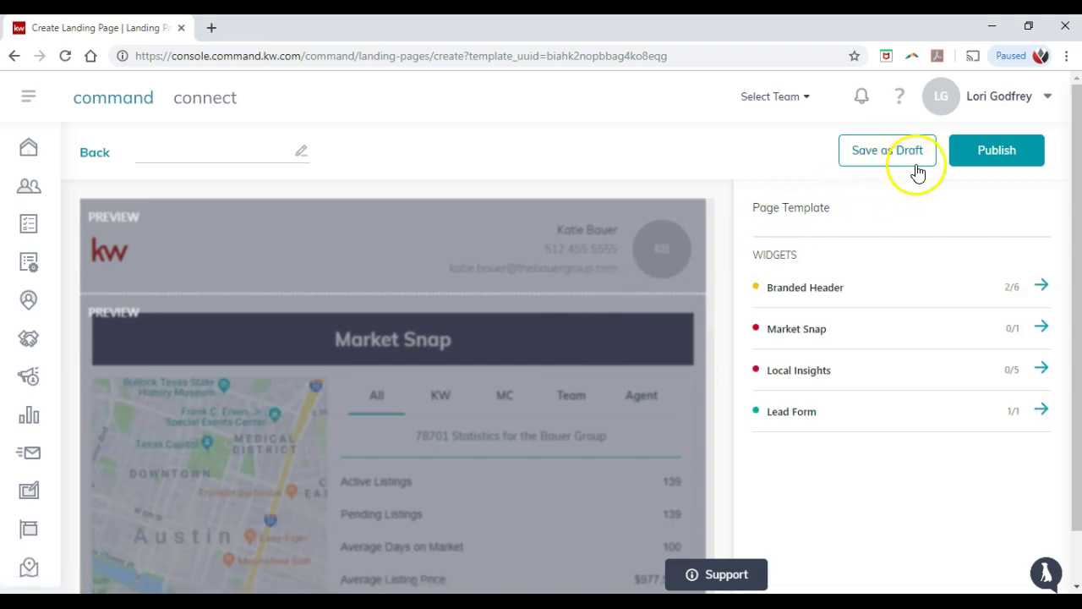
Step: Set the Branded Header text to 'Market Snap Local Conditions'
click(607, 254)
click(396, 359)
click(589, 272)
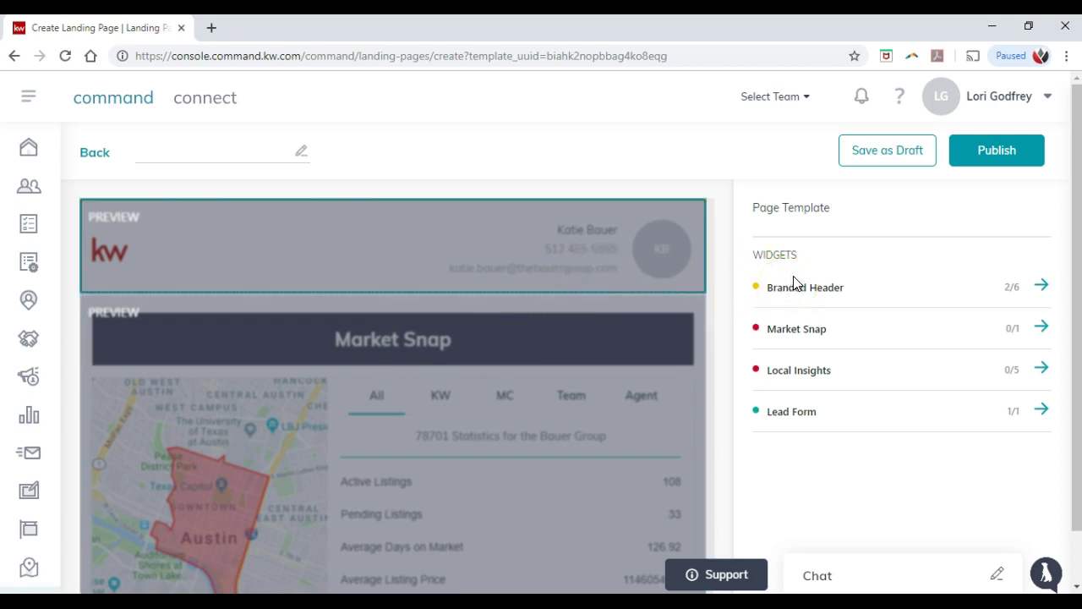
click(813, 289)
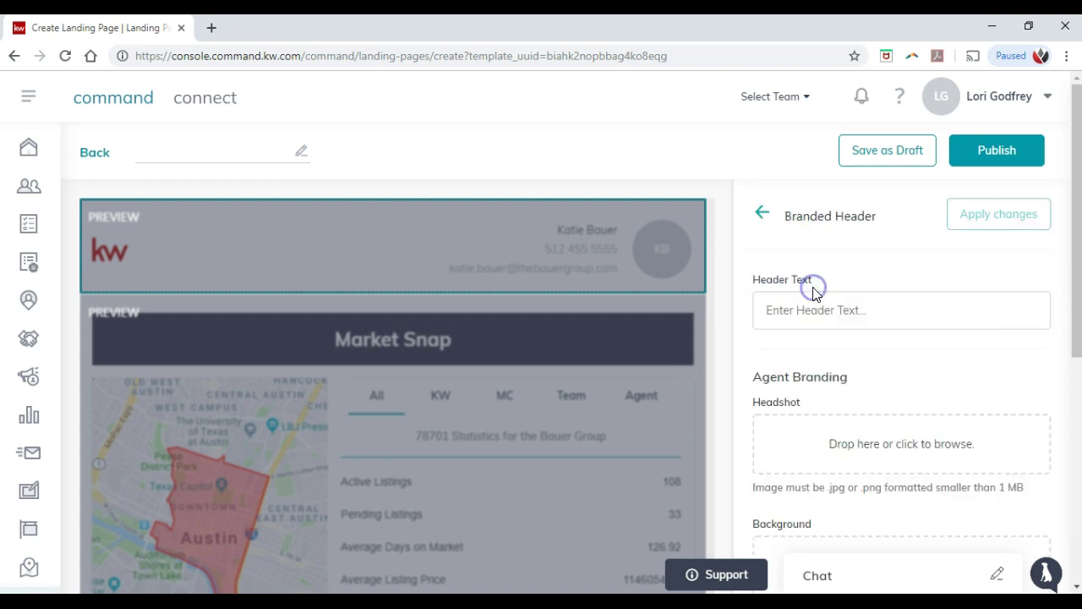
click(850, 309)
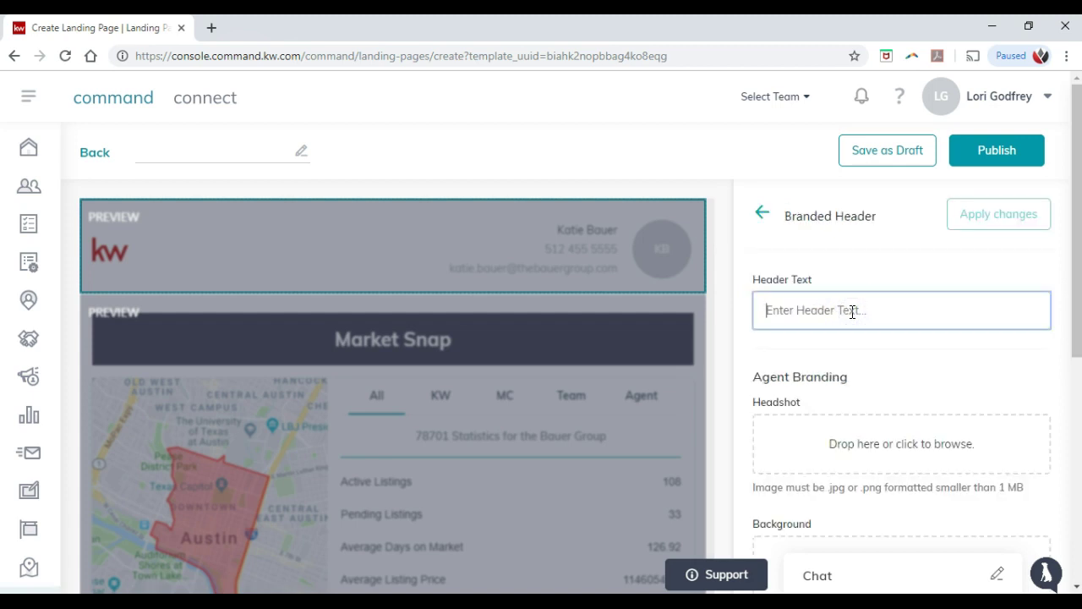
text(Market Snap L)
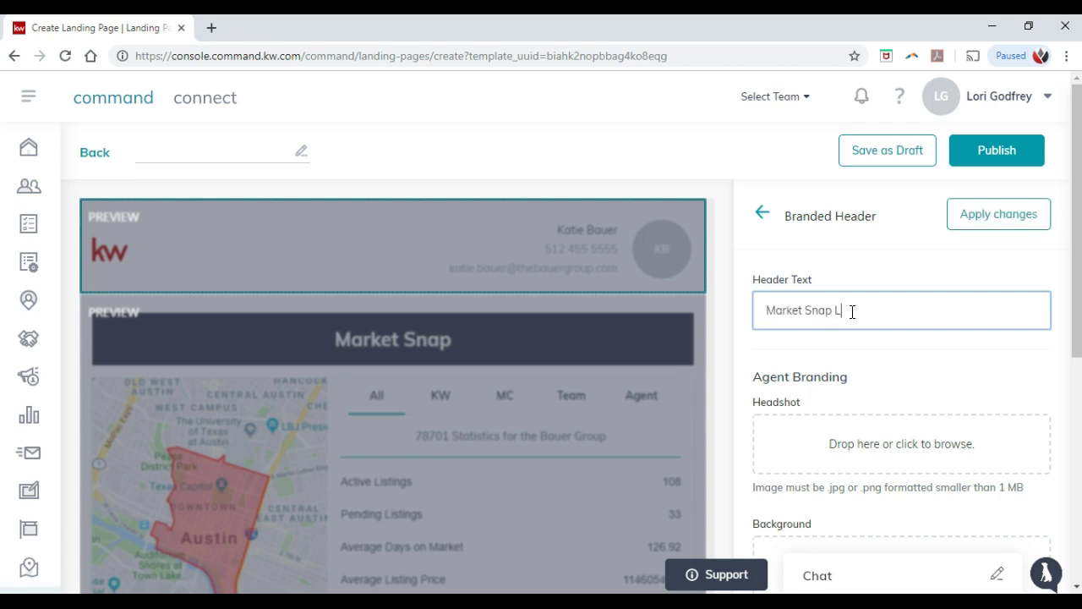
text(ocal Conditions)
Step: Fill in the agent's name, phone number and e-mail address, and apply the header changes
scroll(874, 346, down, 1)
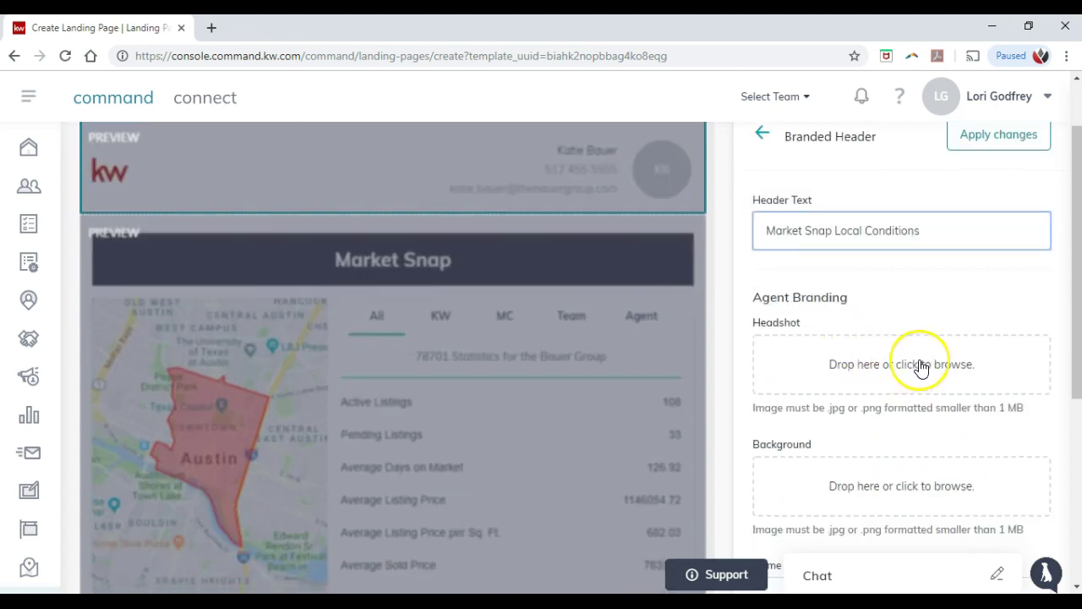
scroll(920, 367, down, 1)
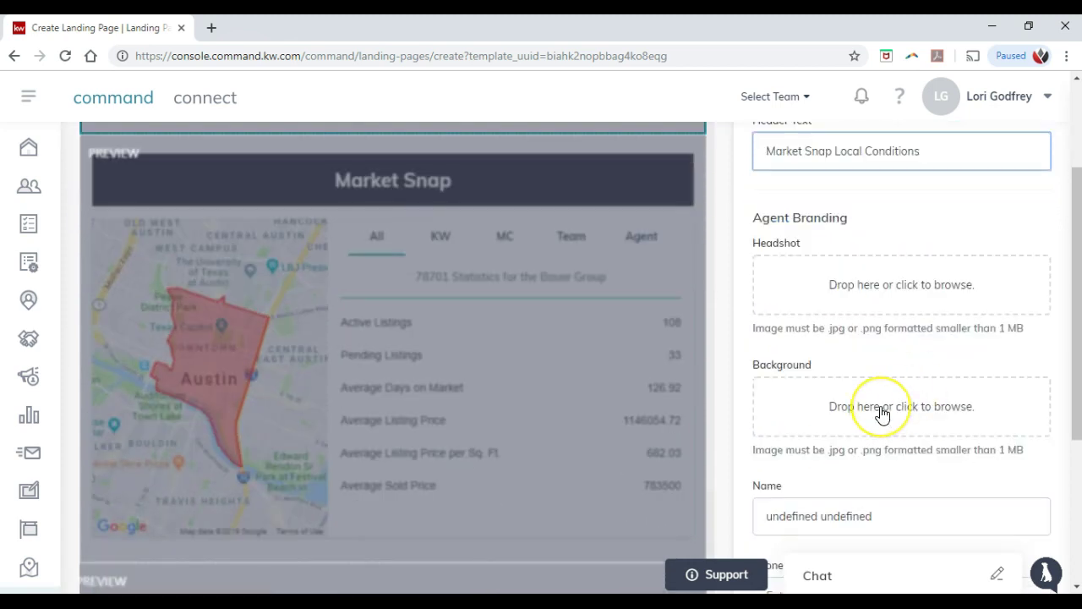
scroll(882, 415, down, 1)
scroll(881, 415, down, 1)
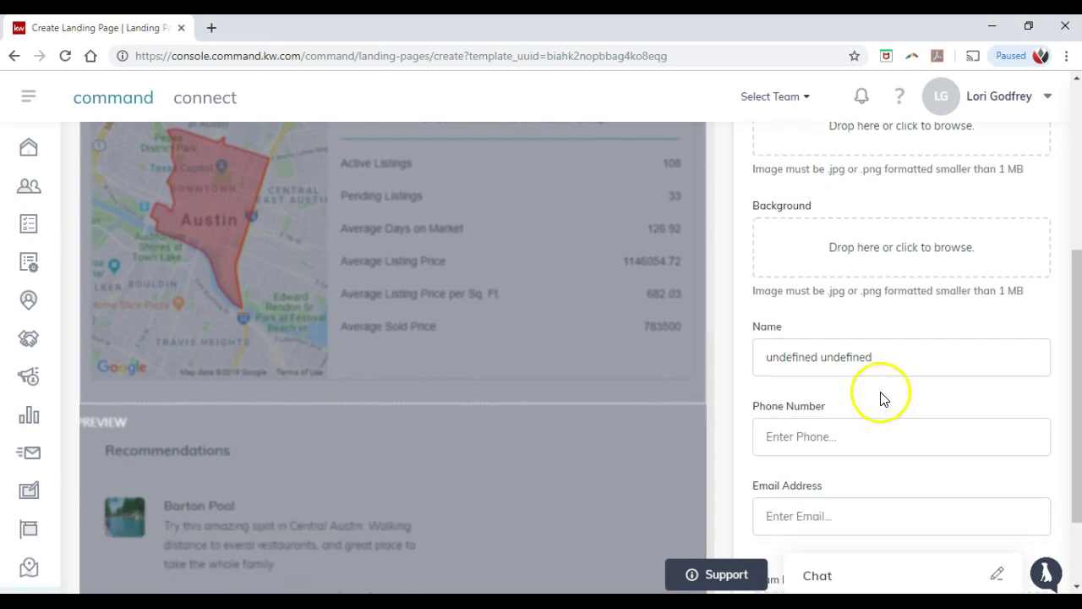
drag(892, 357, 685, 353)
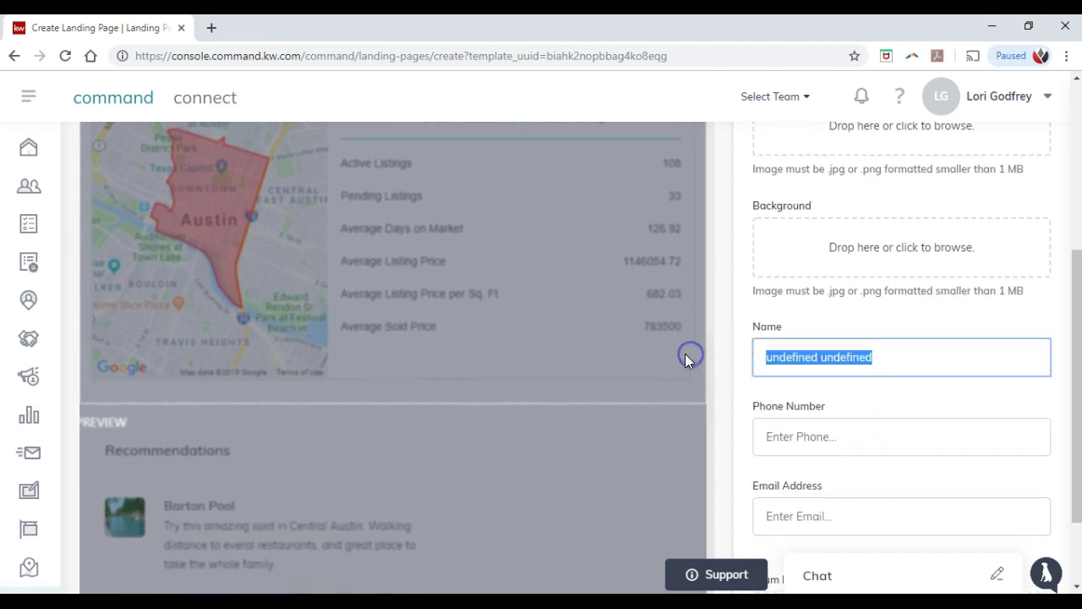
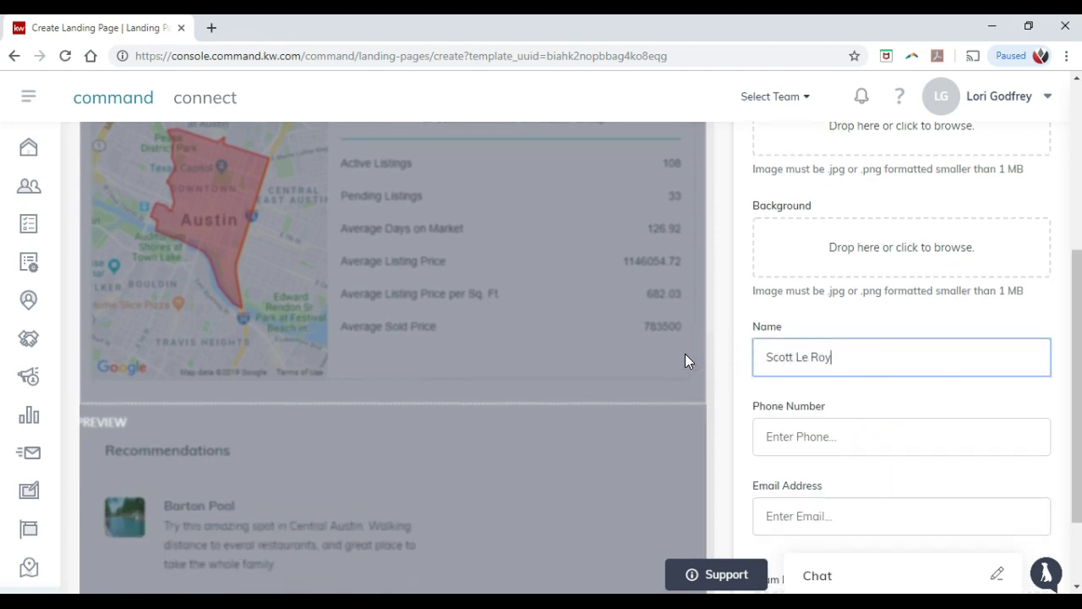
key(Tab)
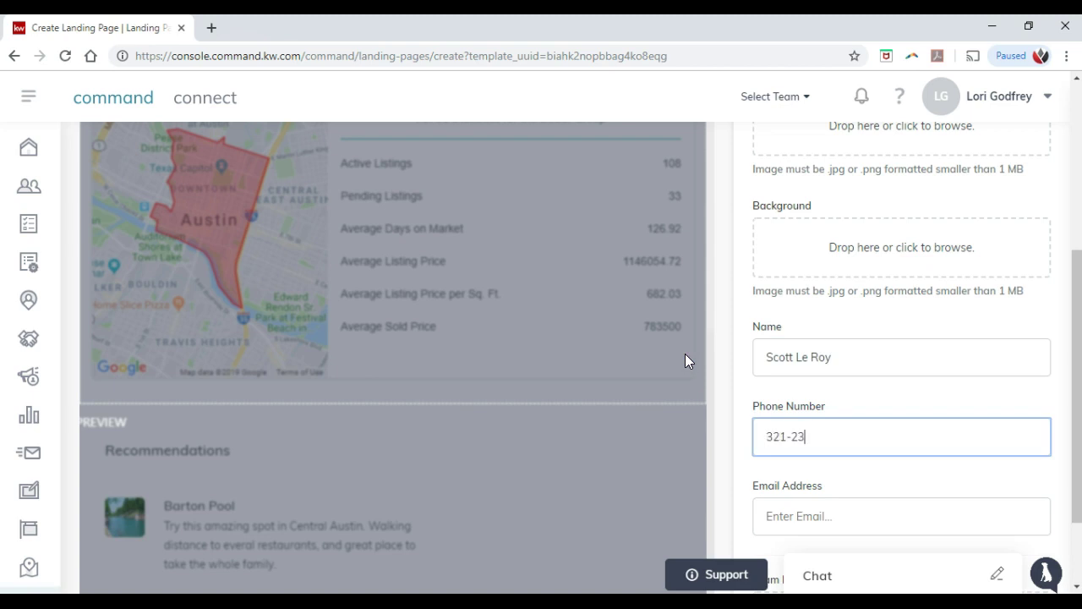
key(Tab)
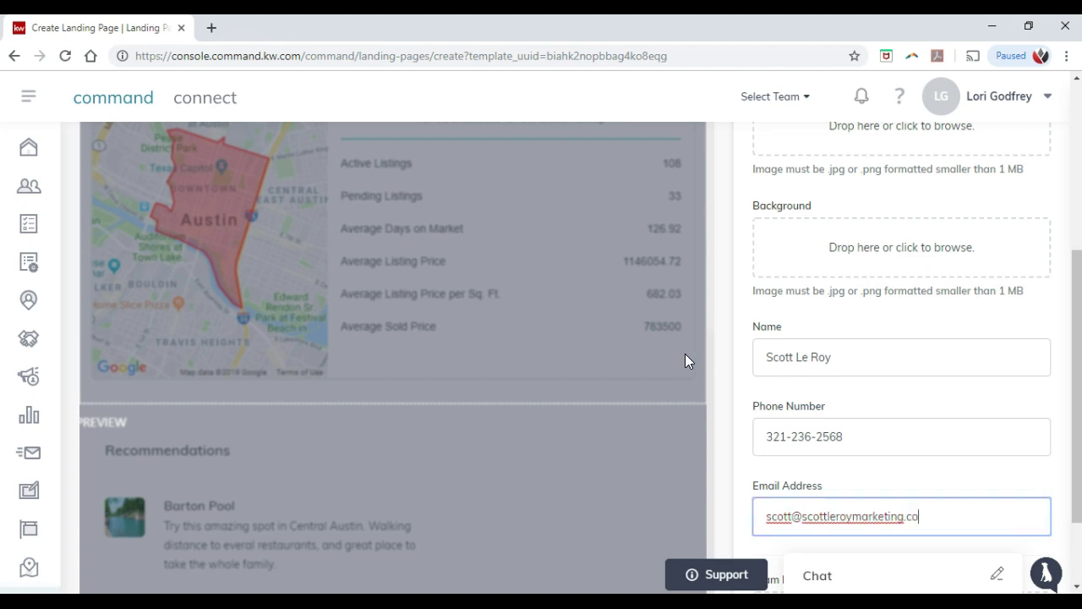
click(862, 472)
scroll(870, 437, down, 2)
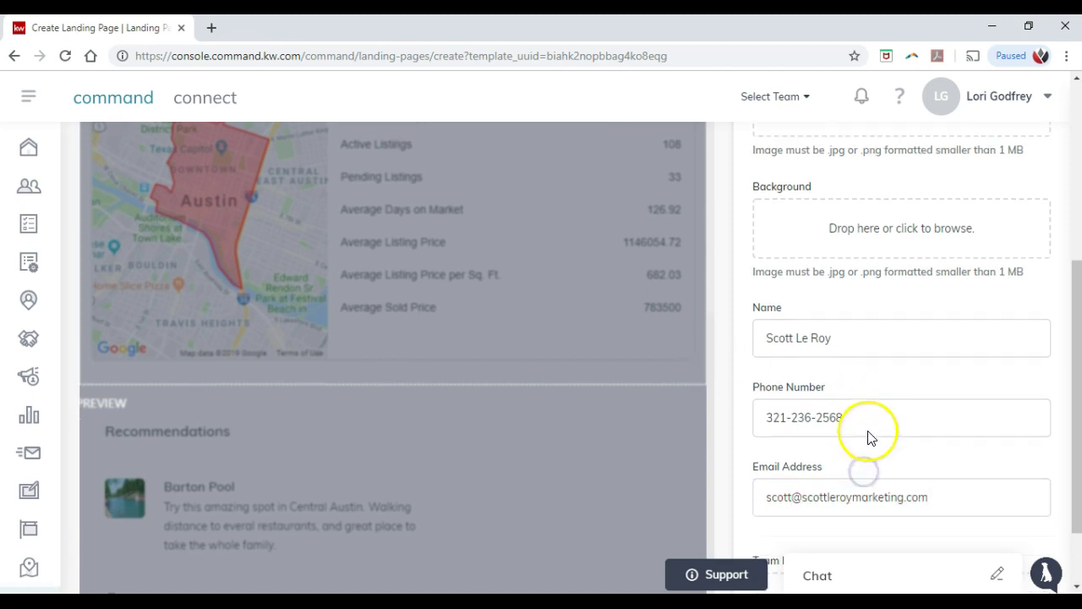
scroll(872, 414, down, 1)
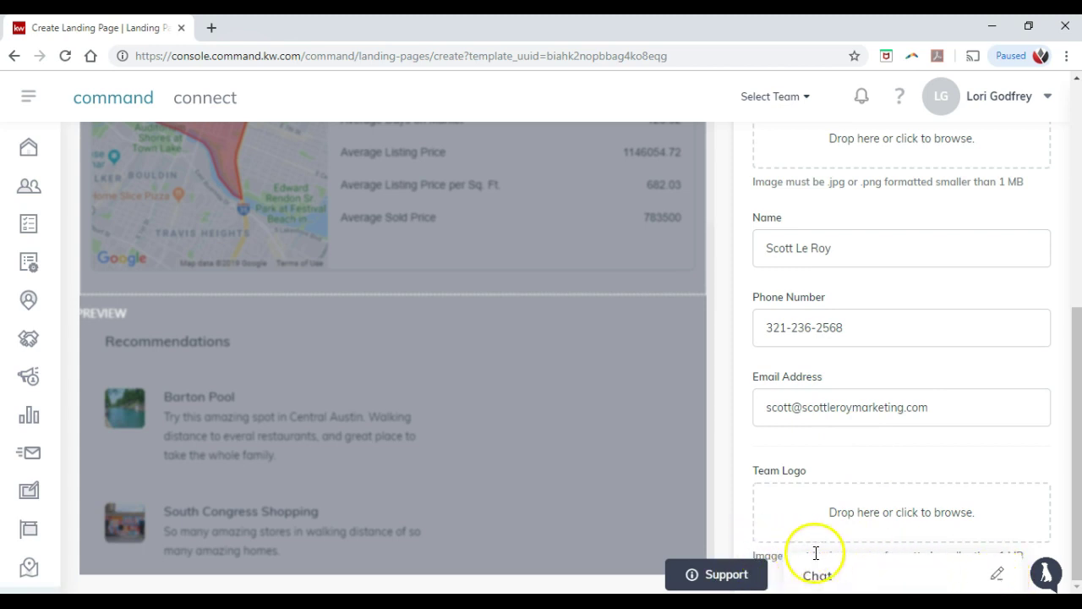
scroll(896, 528, up, 6)
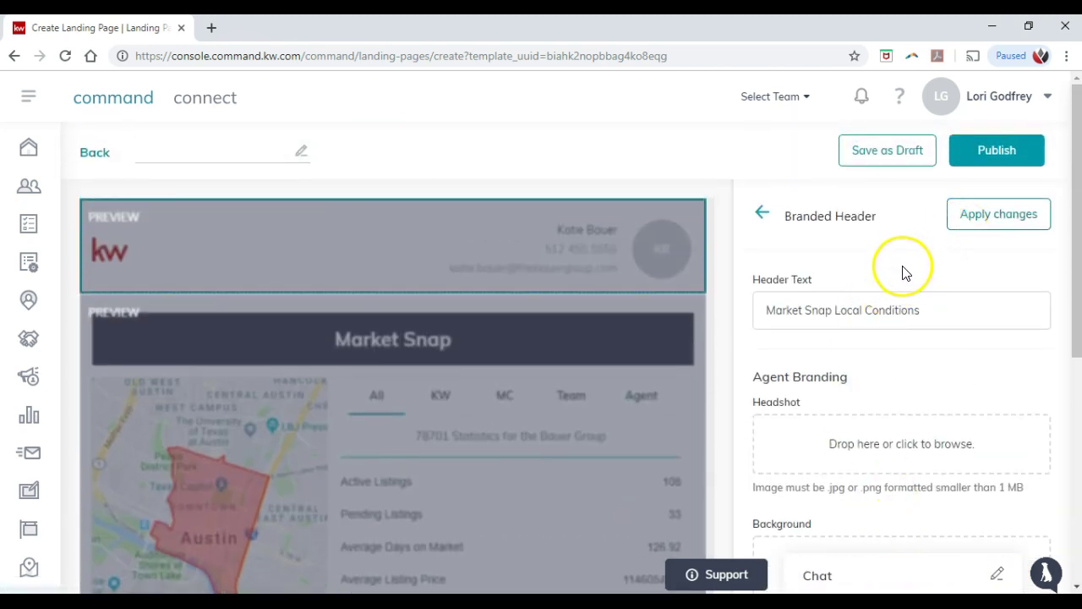
click(990, 222)
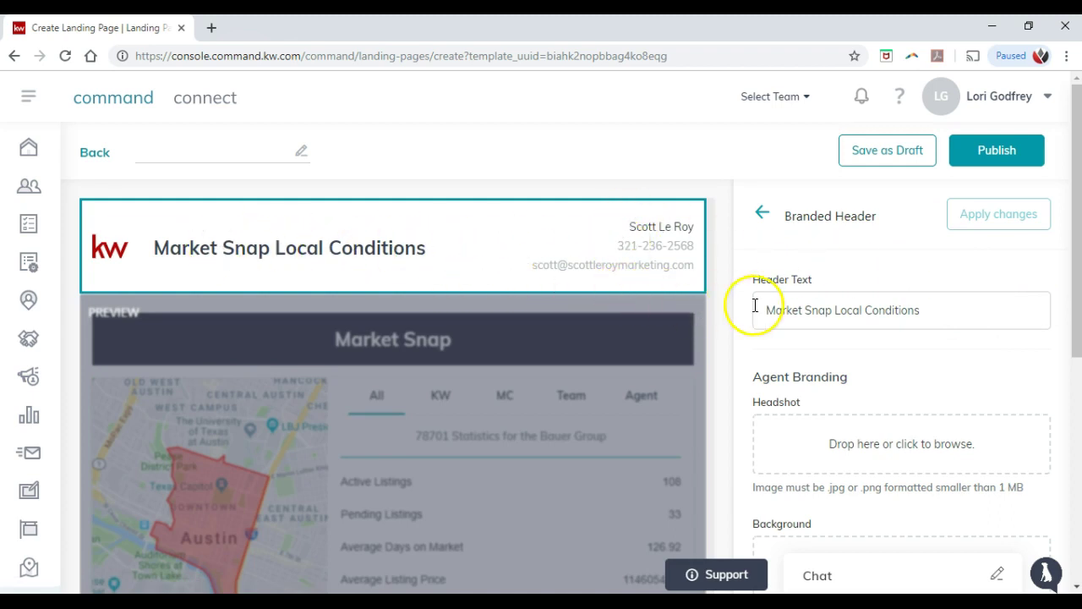
Step: Upload the agent's headshot photo into the Branded Header and apply it
click(864, 454)
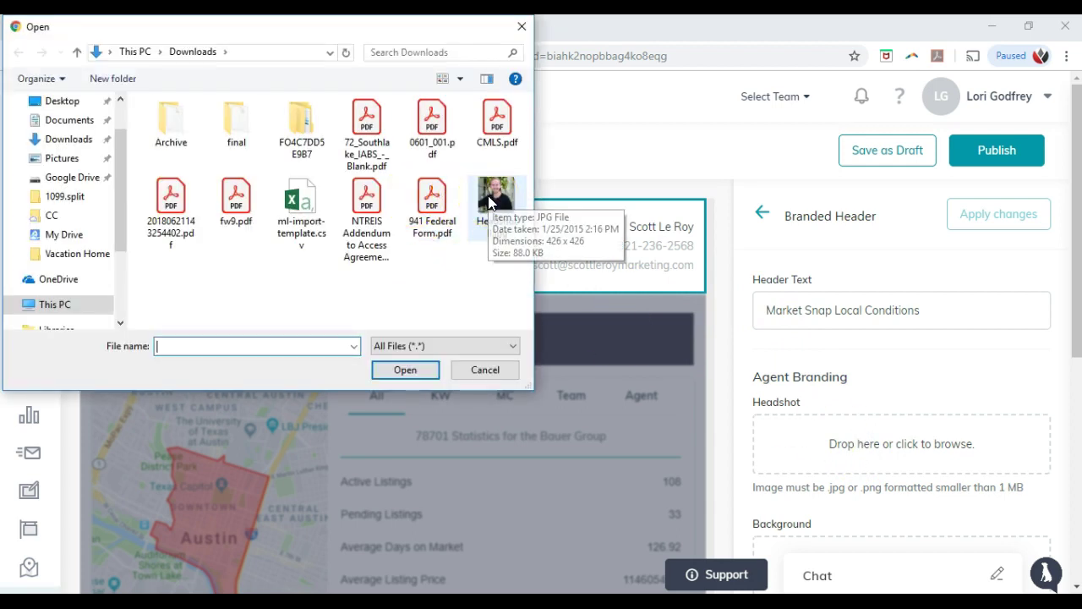
double_click(480, 221)
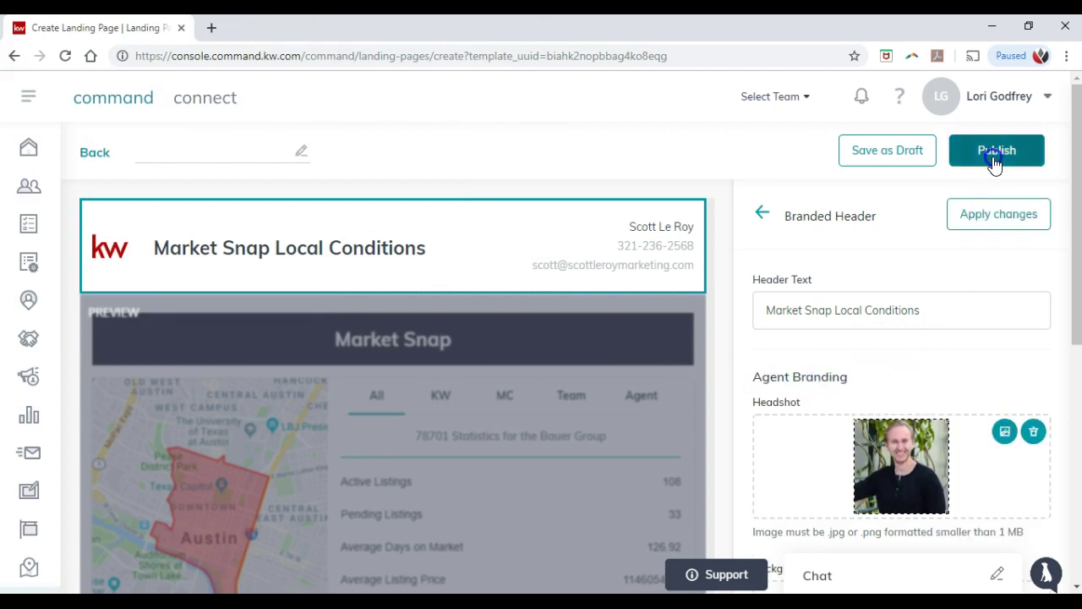
click(996, 217)
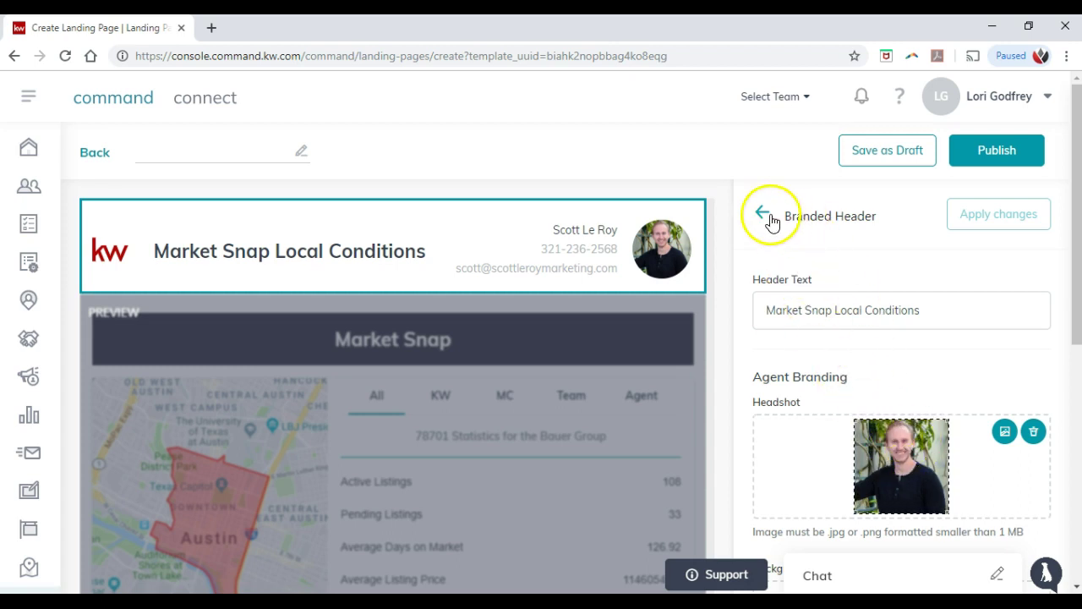
click(764, 213)
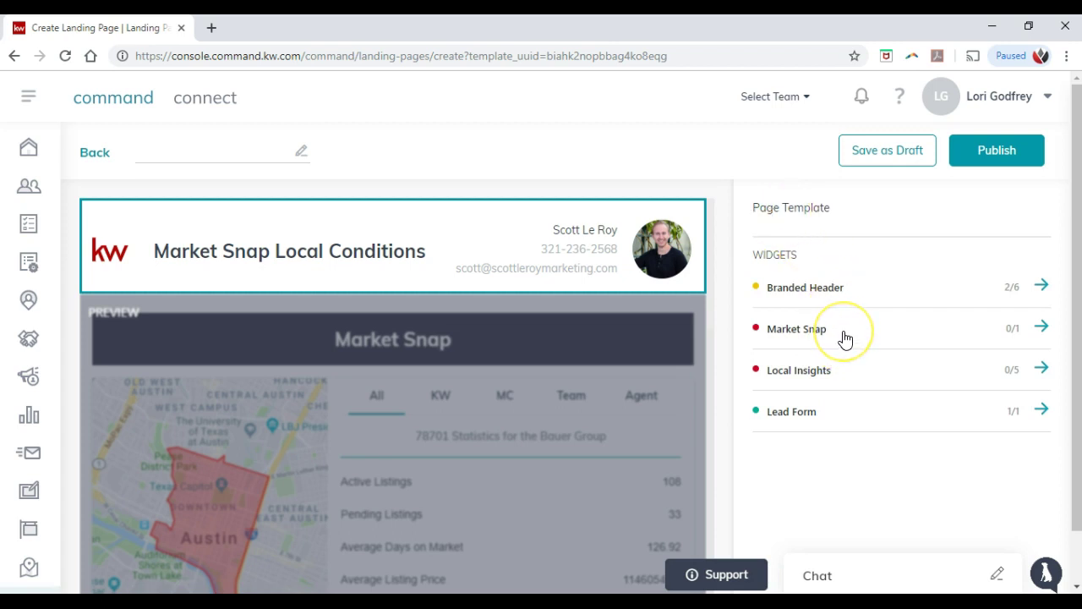
Step: Set the Market Snap postal code to 32803 and neighborhood to Colonial Town North
click(973, 330)
click(884, 385)
scroll(883, 319, down, 1)
text(32803)
click(876, 339)
click(881, 388)
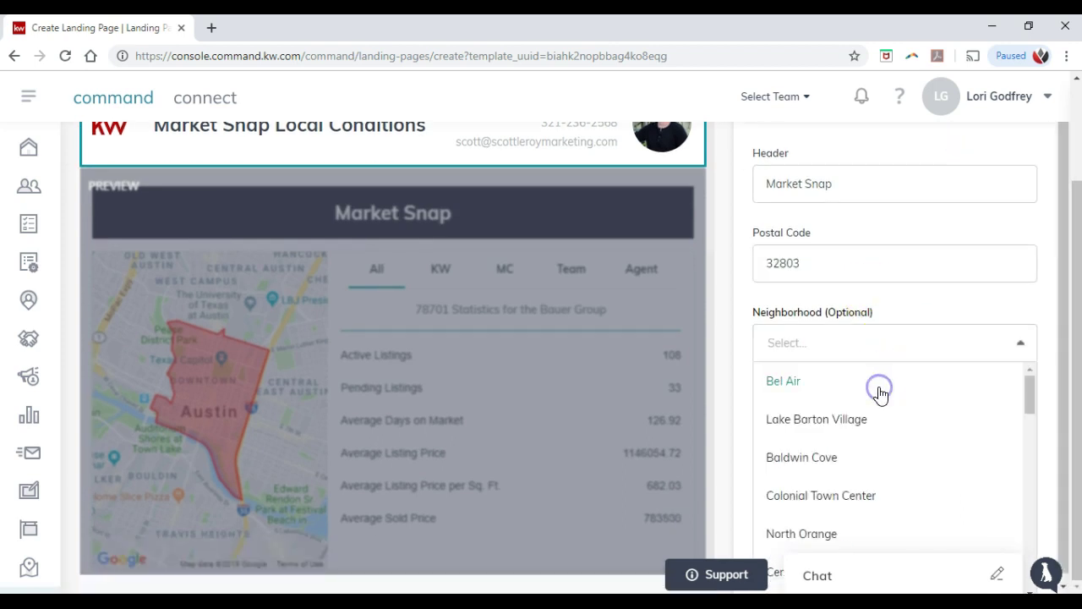
scroll(871, 412, down, 3)
scroll(871, 417, down, 7)
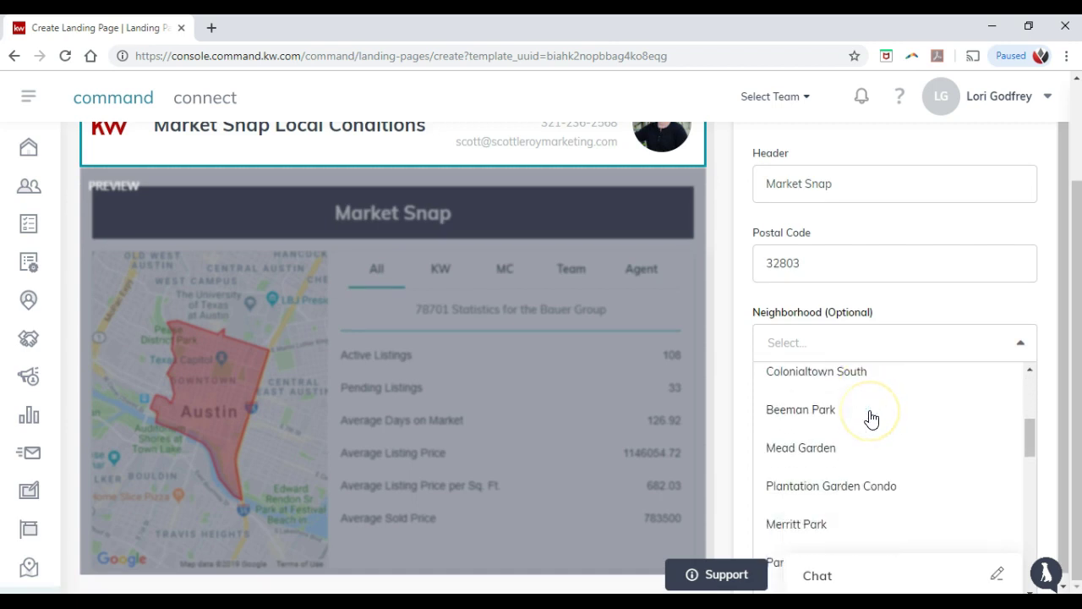
scroll(871, 418, down, 6)
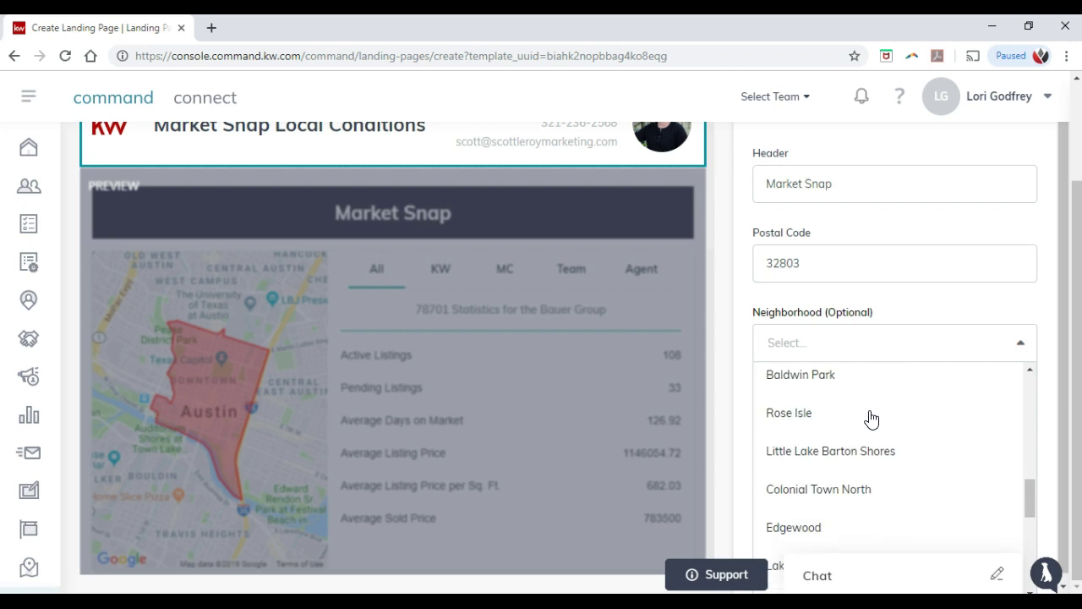
scroll(870, 417, down, 4)
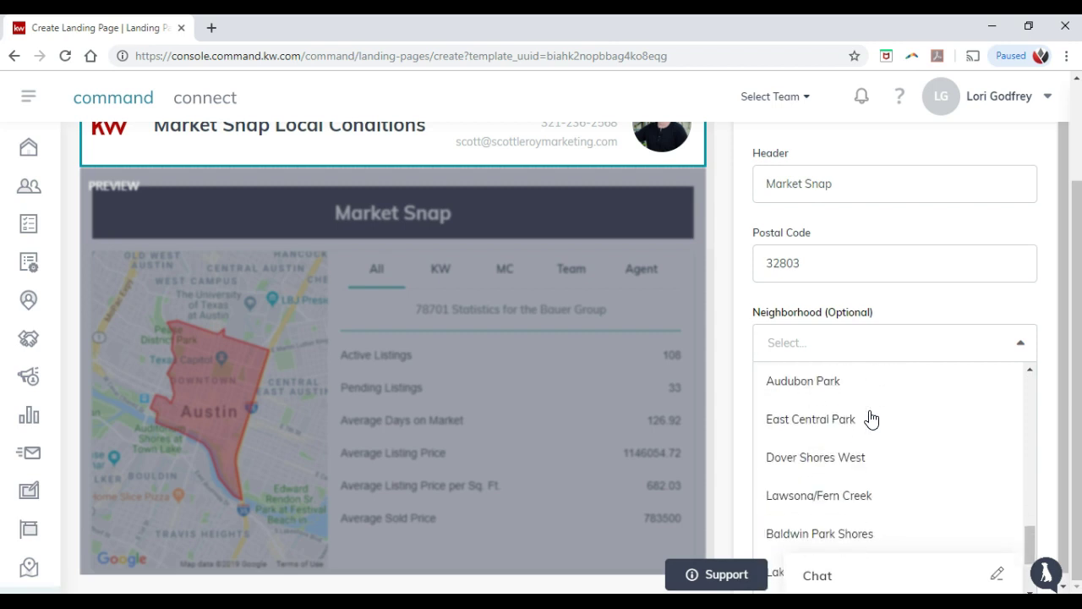
scroll(870, 418, up, 7)
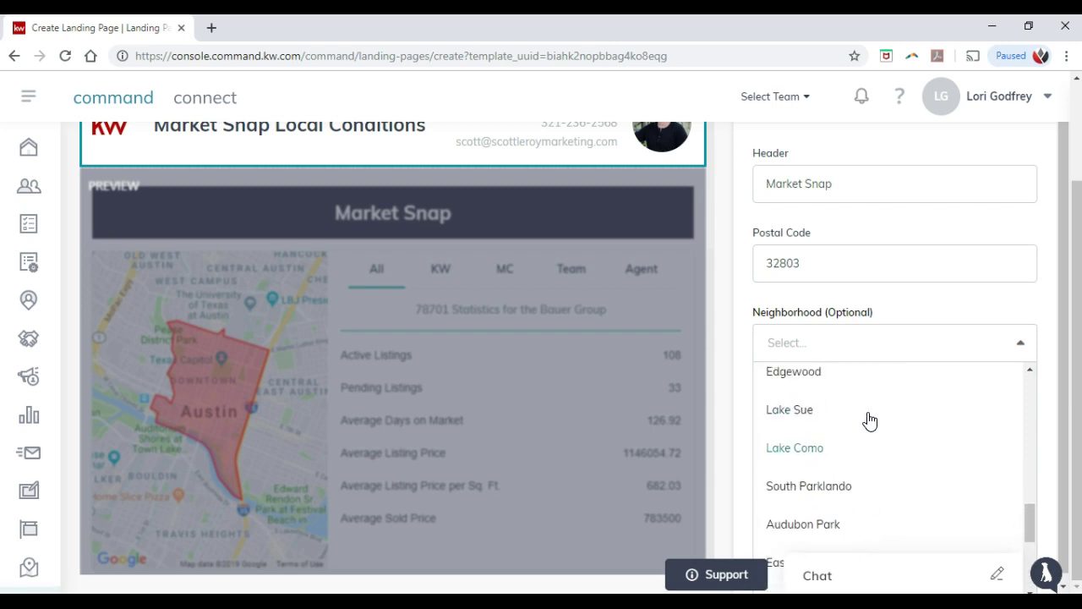
click(848, 452)
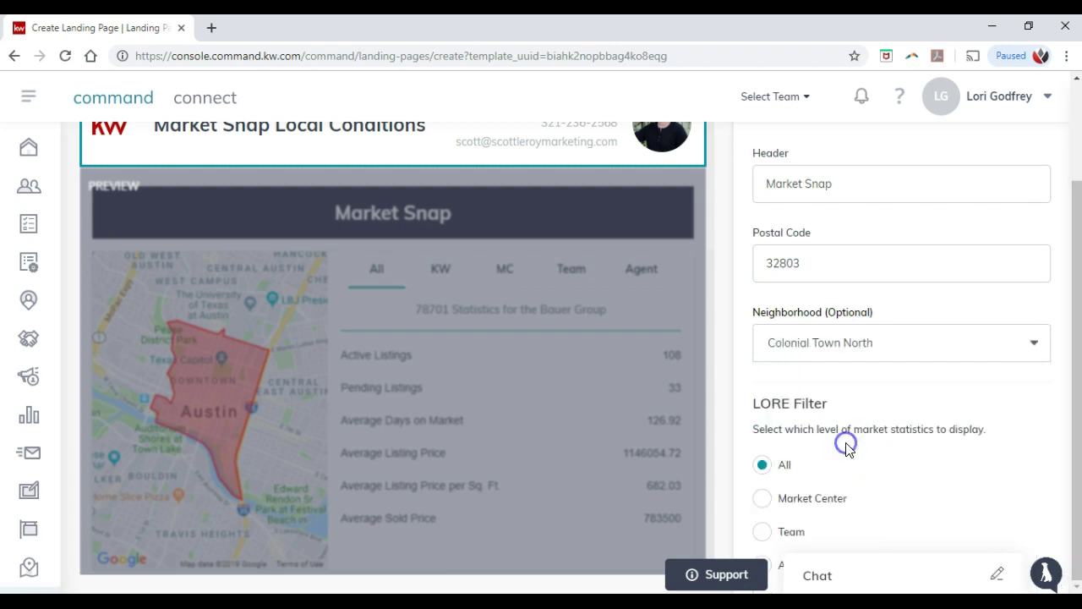
click(860, 417)
click(860, 427)
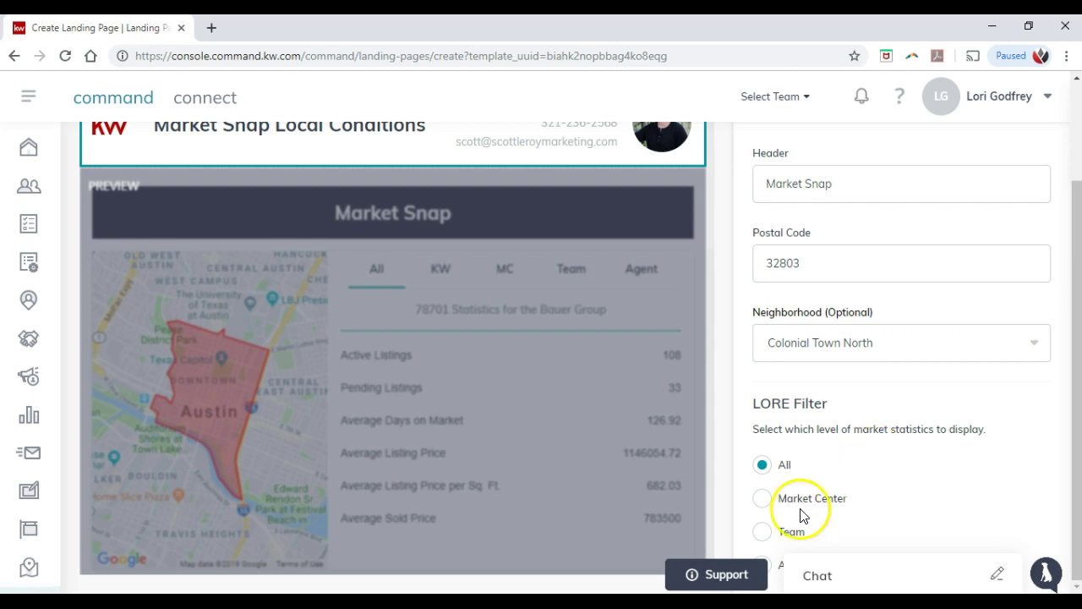
Step: Apply the Market Snap settings and review its KW, Team and Agent statistics
click(771, 572)
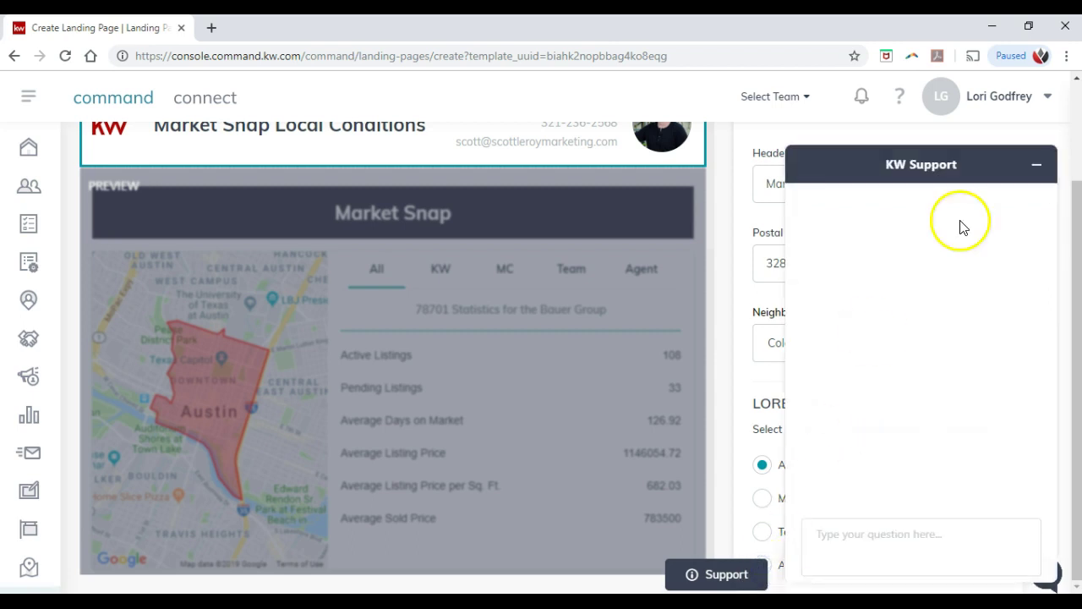
click(1037, 164)
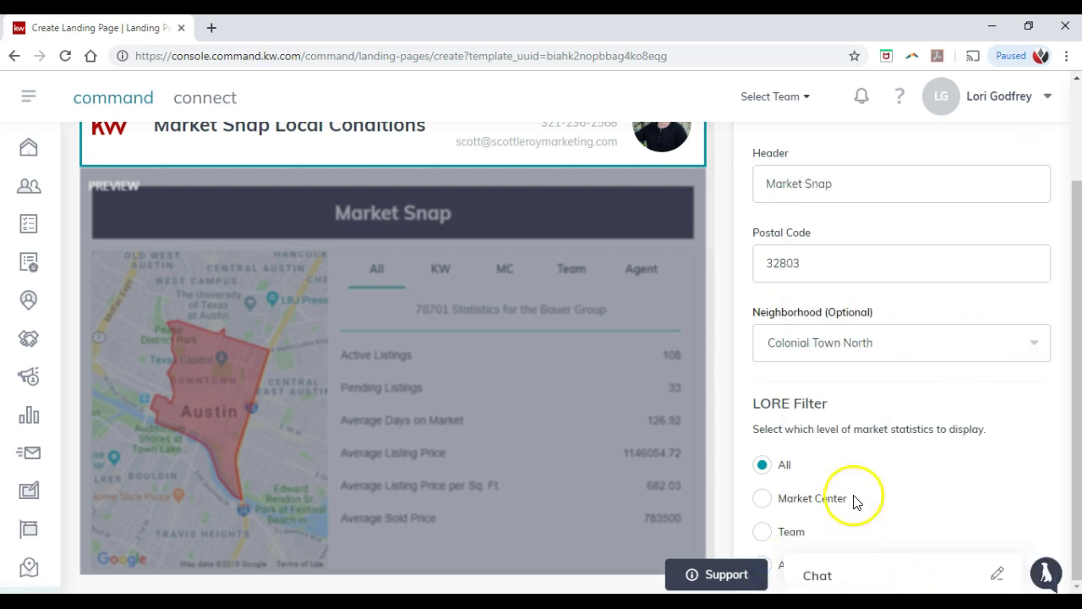
scroll(821, 454, up, 2)
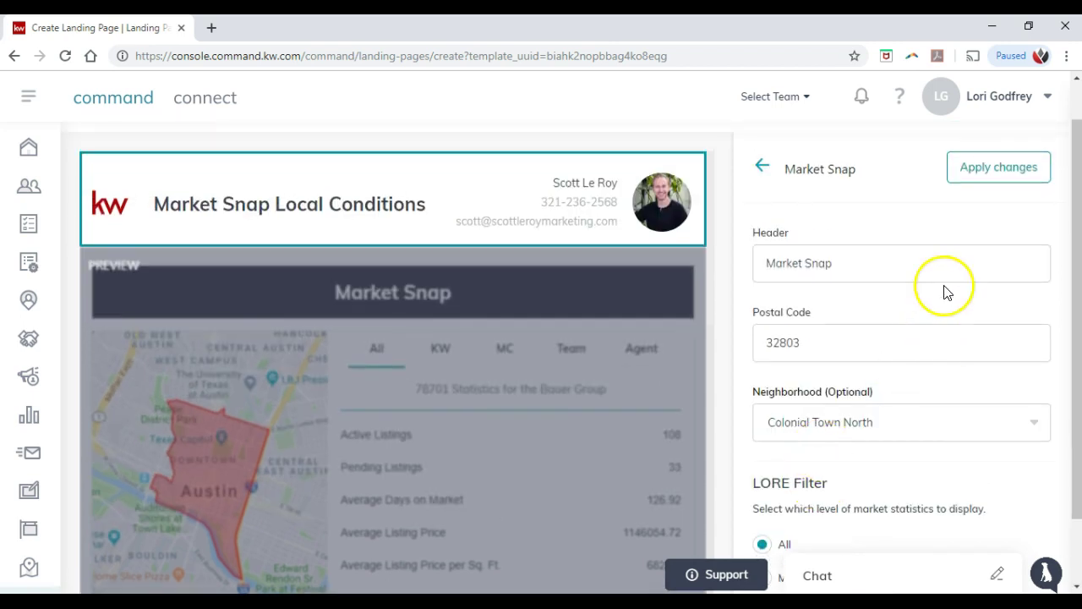
click(977, 167)
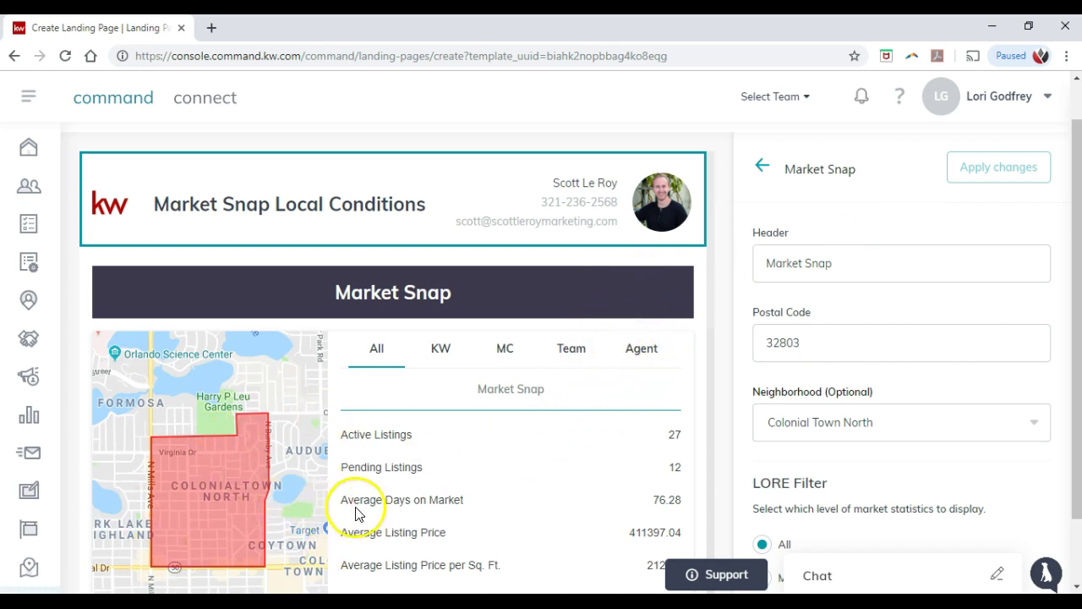
scroll(495, 407, down, 1)
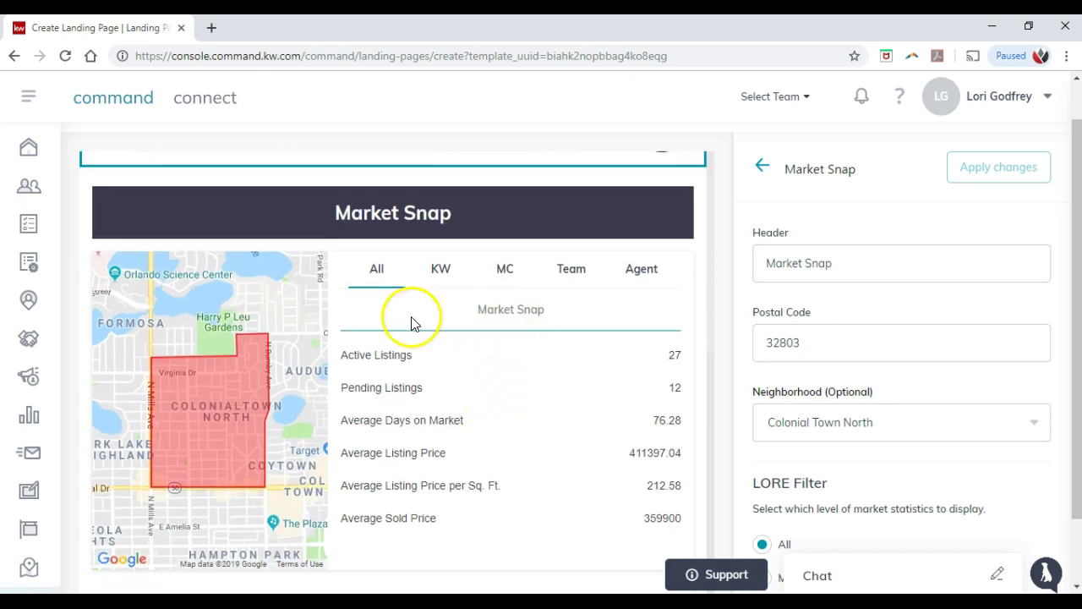
click(434, 272)
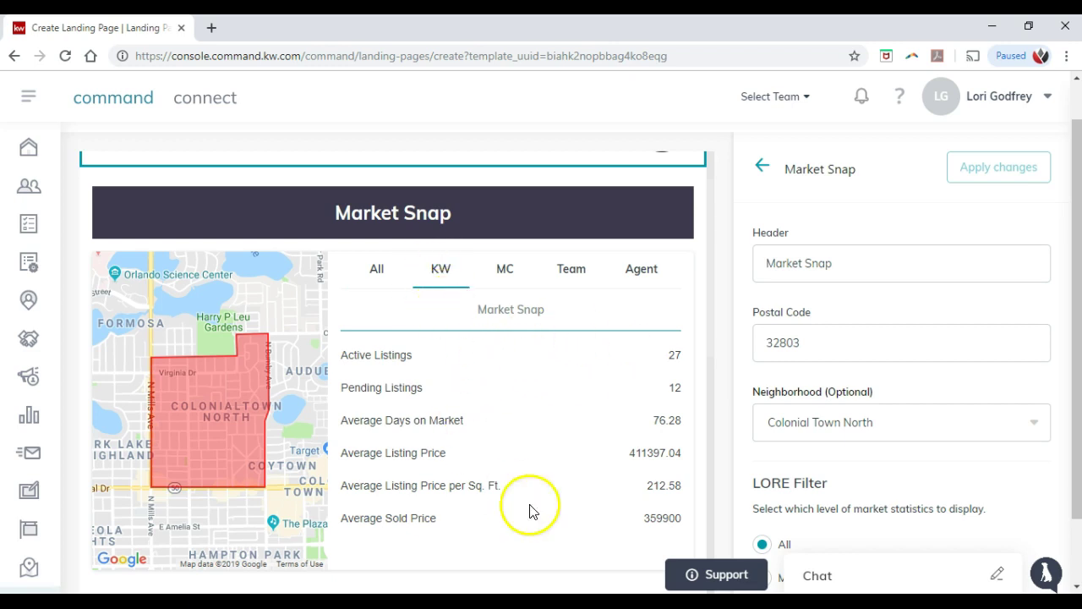
click(571, 272)
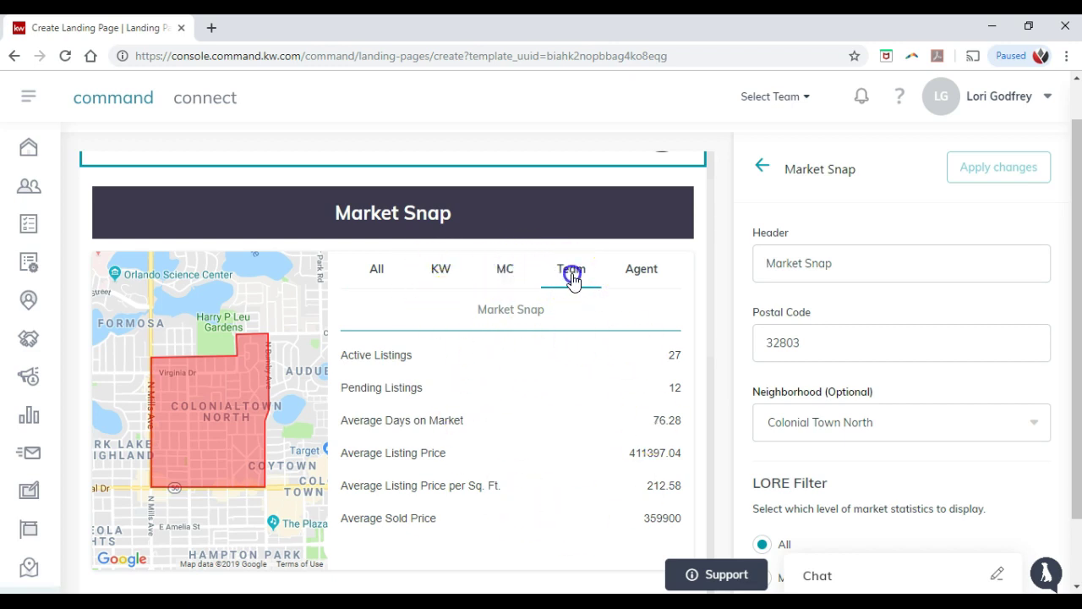
click(623, 275)
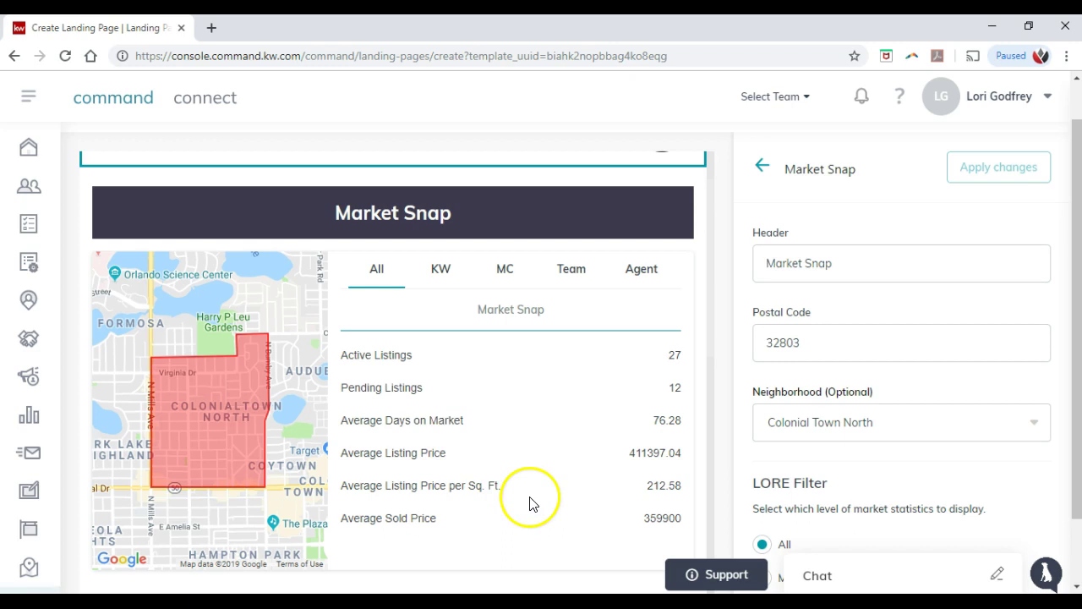
scroll(536, 478, down, 2)
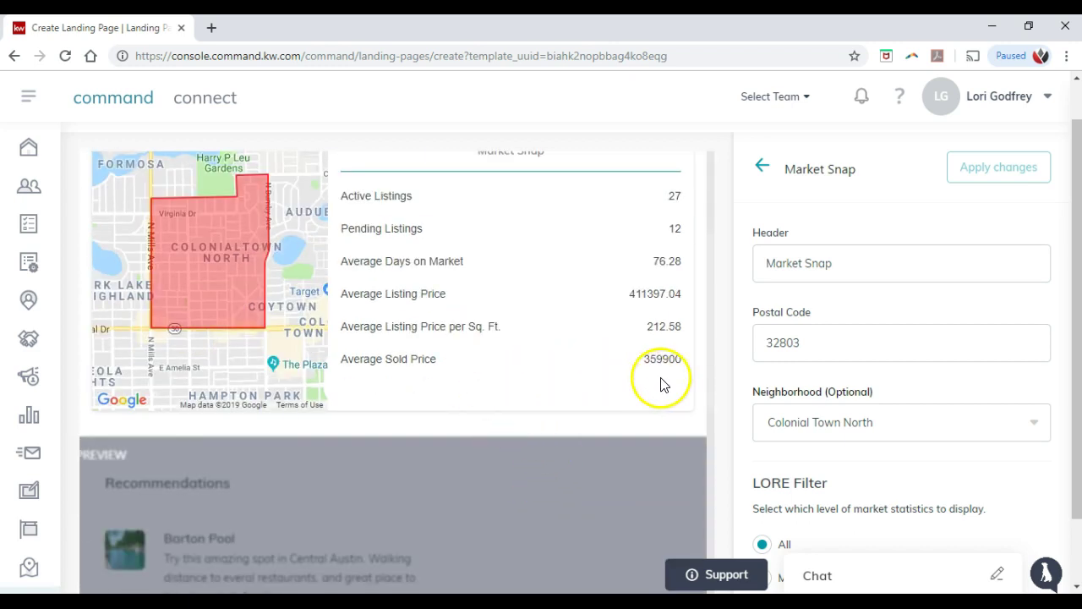
scroll(739, 387, up, 1)
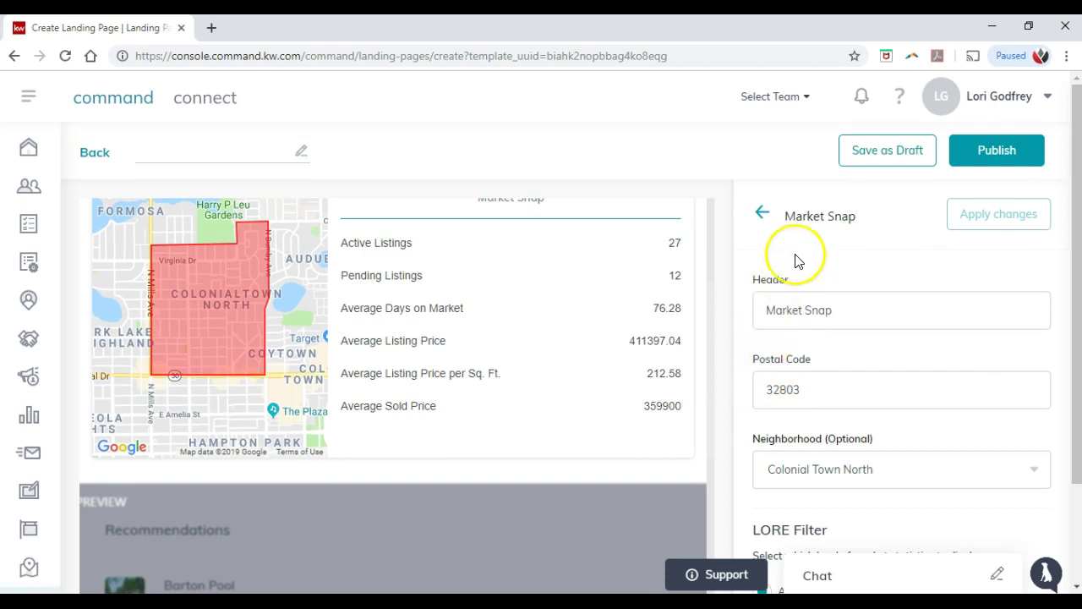
click(981, 212)
Step: Add Mills50 Main Street and Lake Eola from All insights for 32803 to Local Insights
click(763, 216)
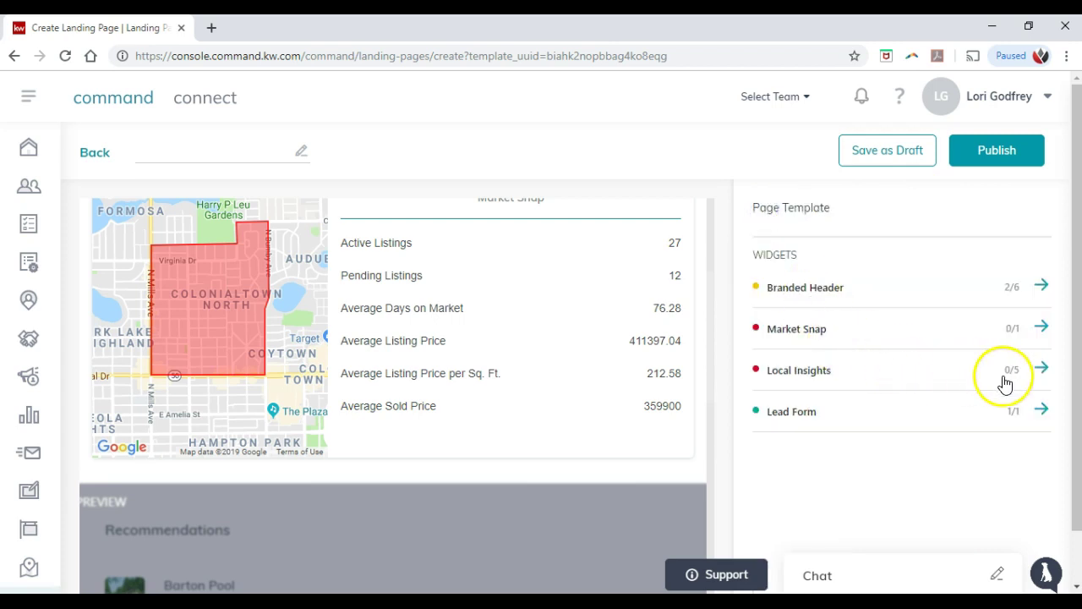
click(1040, 372)
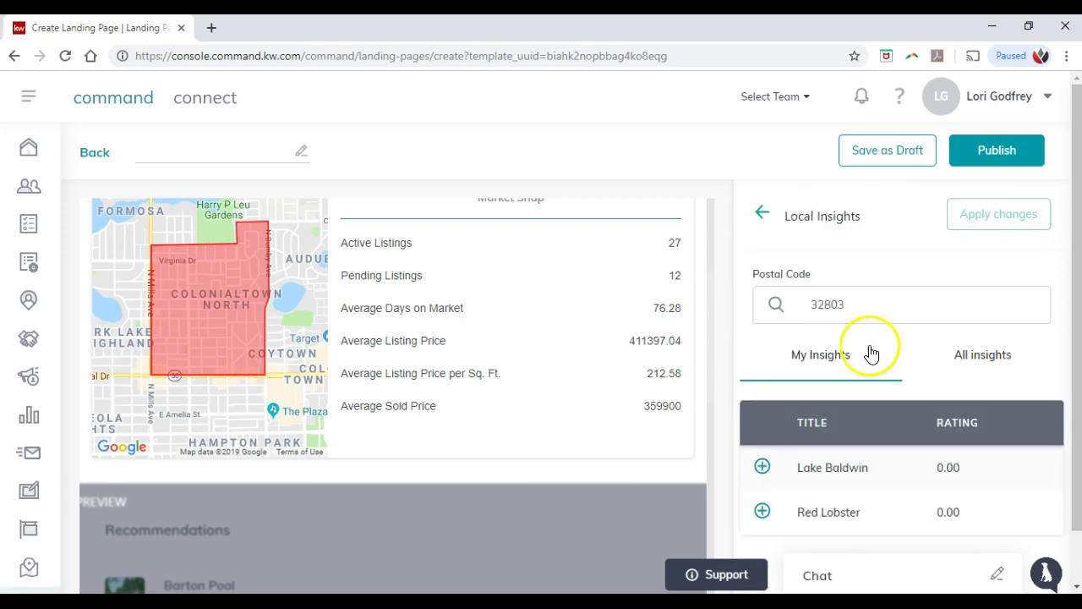
scroll(490, 365, down, 2)
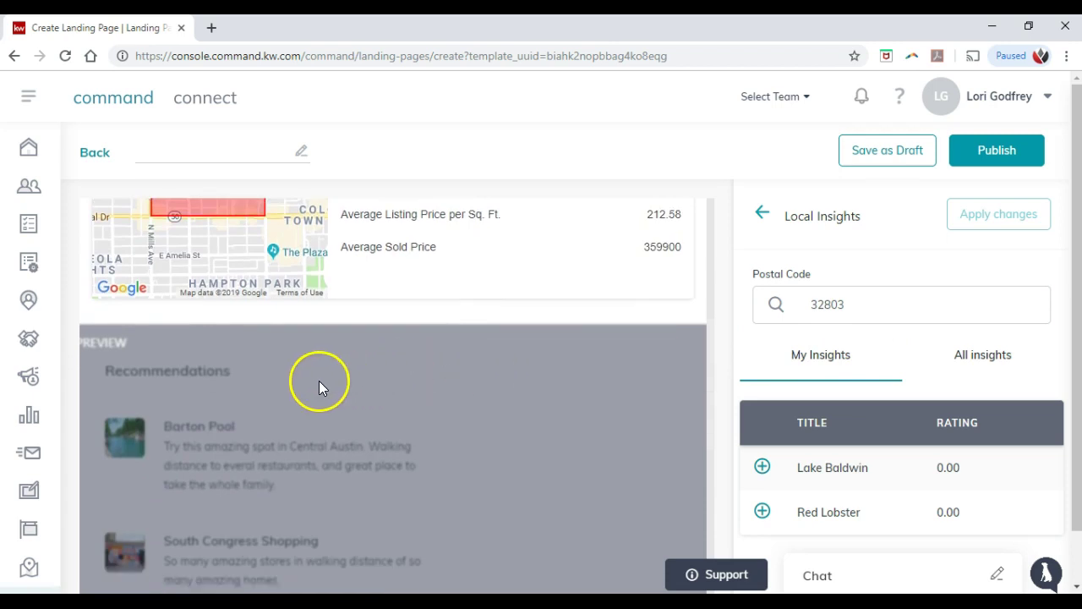
scroll(319, 387, down, 2)
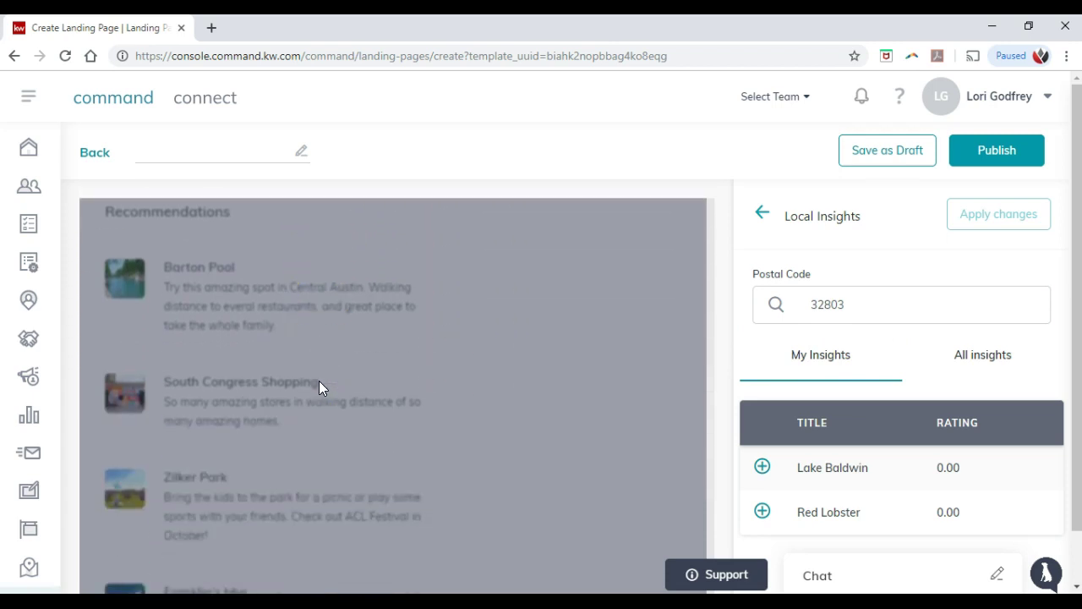
scroll(913, 321, down, 1)
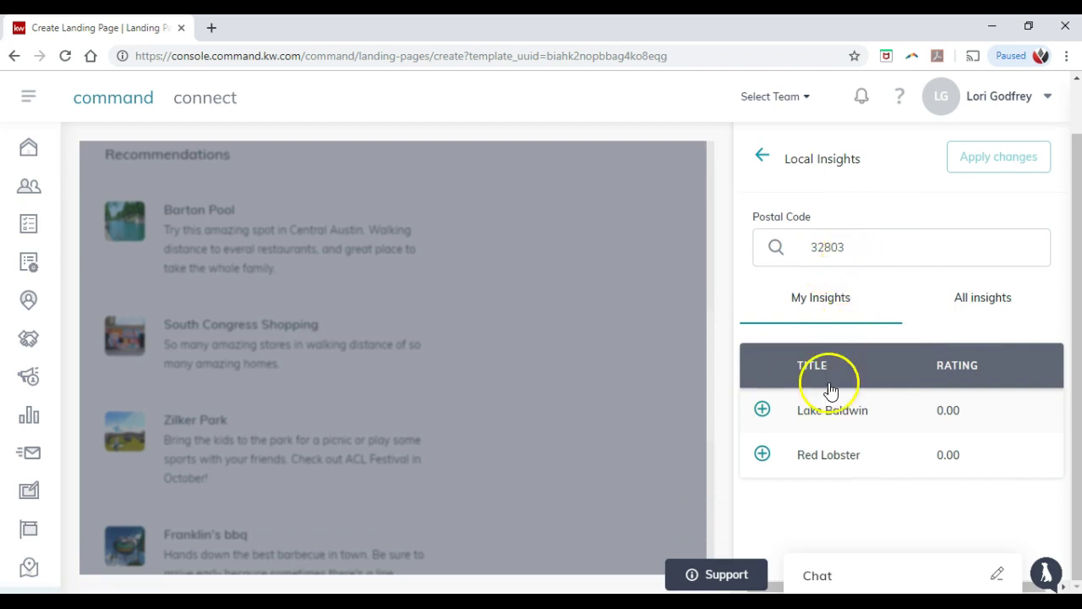
click(974, 307)
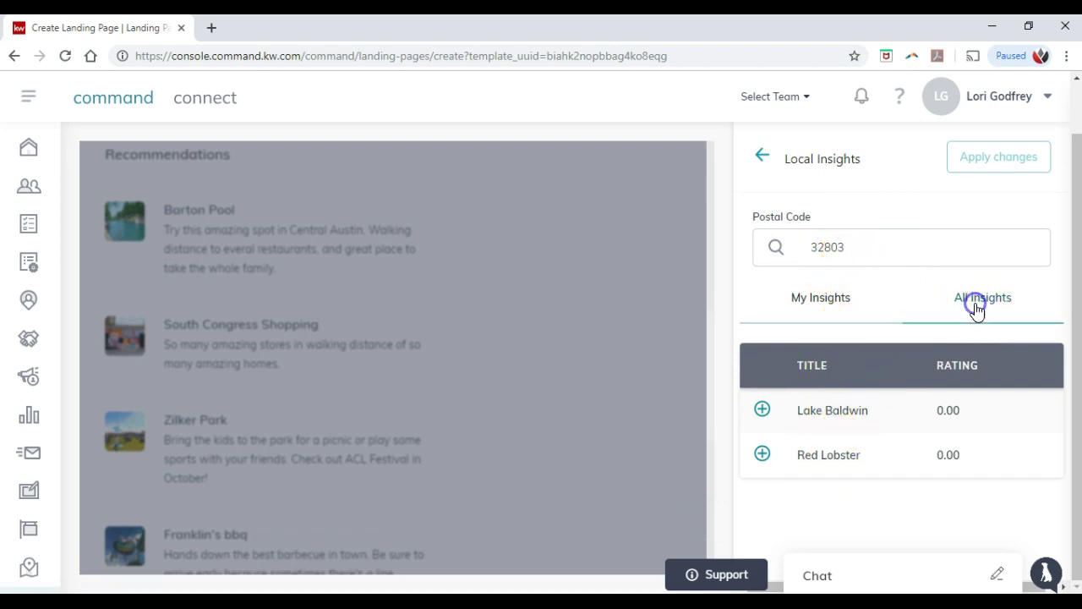
click(762, 411)
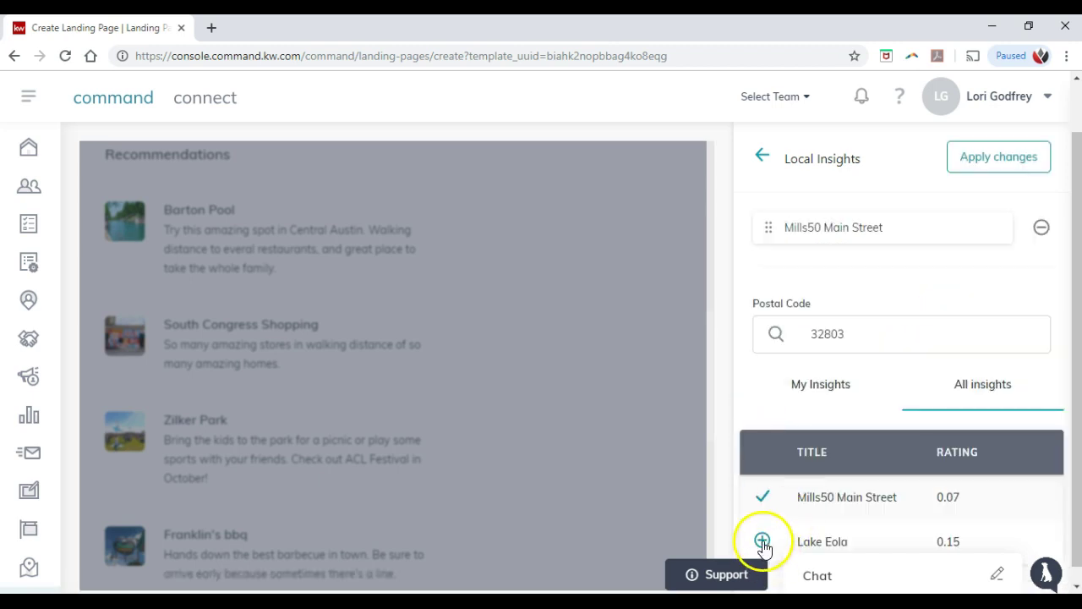
click(763, 541)
Step: Add Lake Baldwin from My Insights and apply the recommendations
scroll(787, 411, down, 1)
click(812, 378)
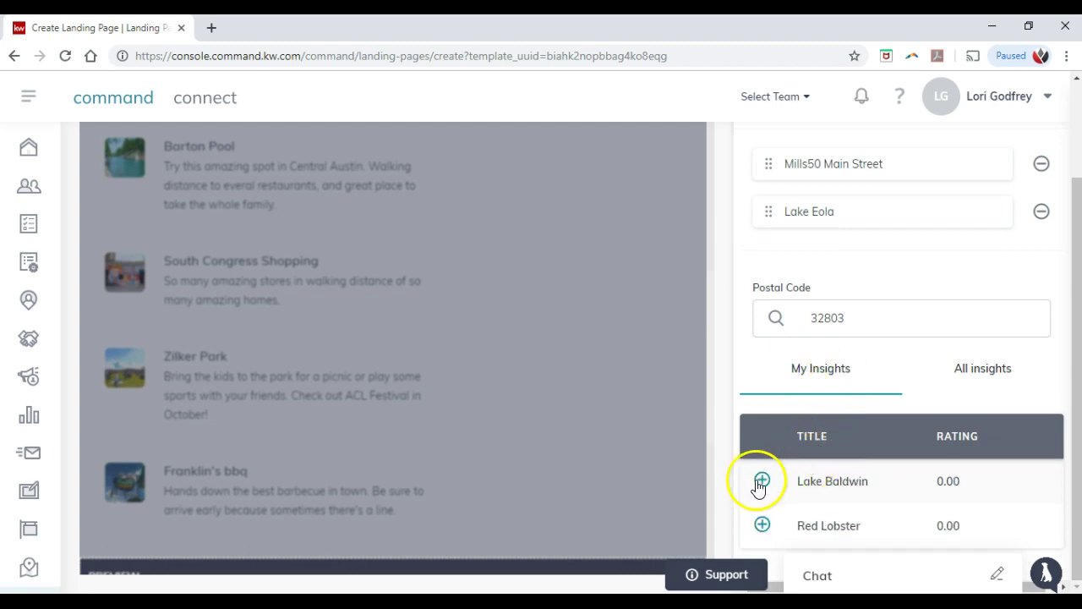
click(761, 481)
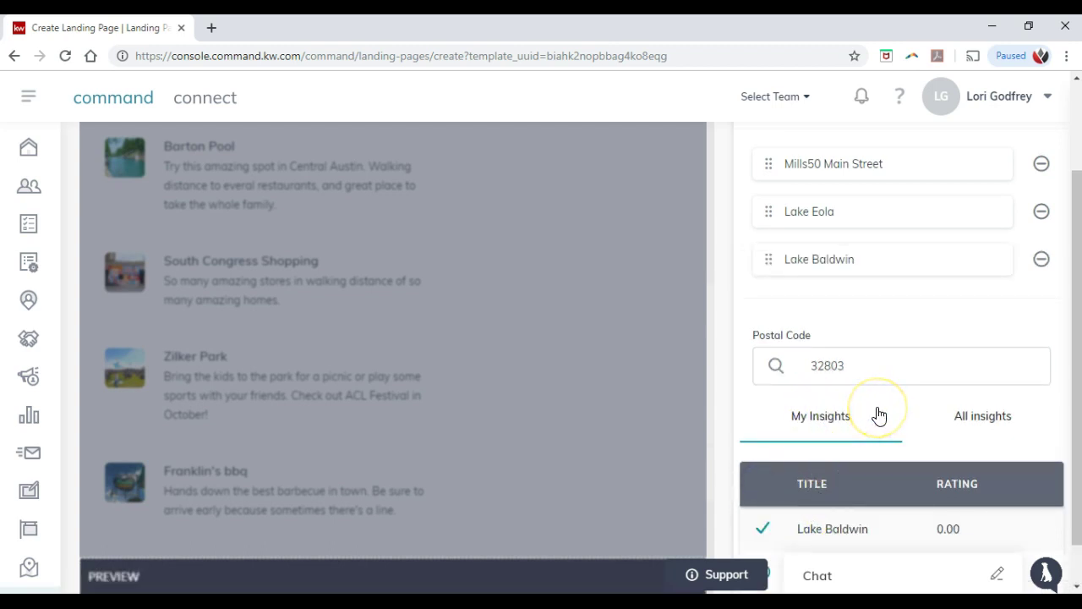
scroll(879, 415, down, 1)
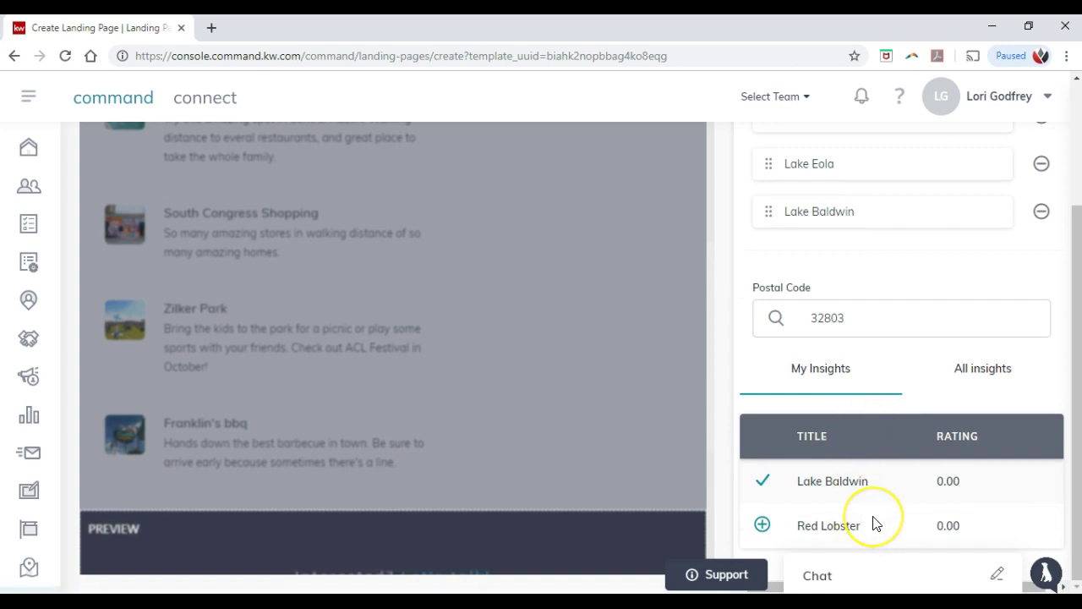
scroll(875, 524, up, 4)
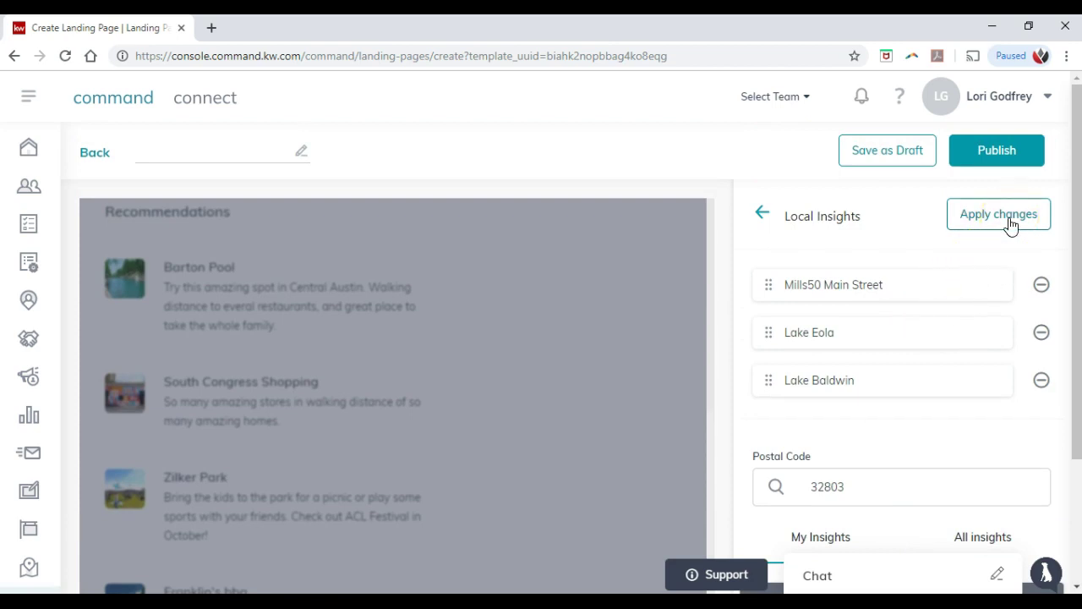
click(1009, 221)
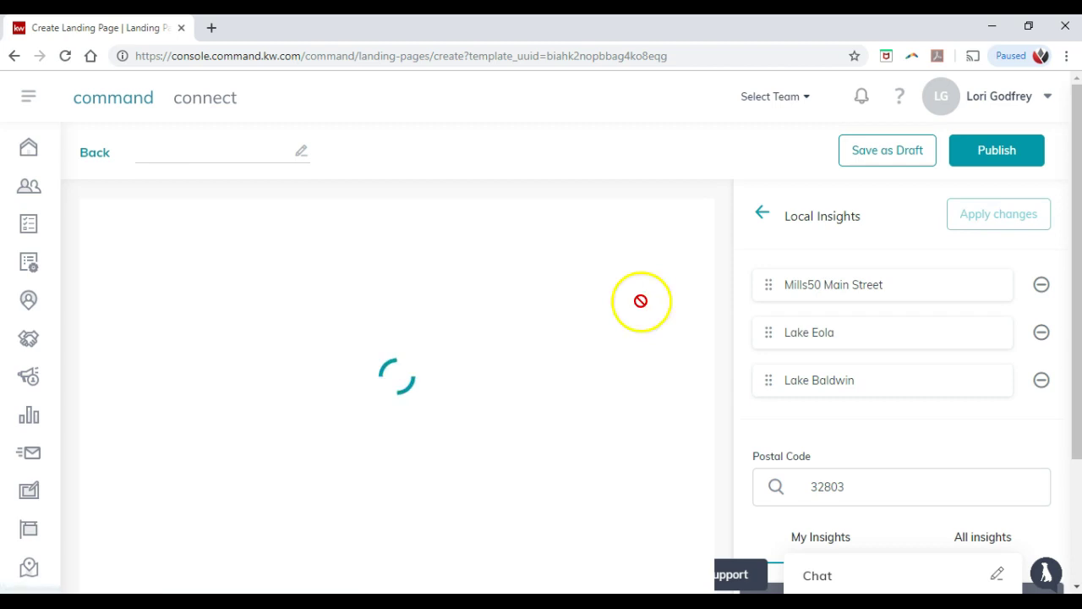
Step: Check the applied insights on the page and return to the widget list
scroll(338, 451, down, 6)
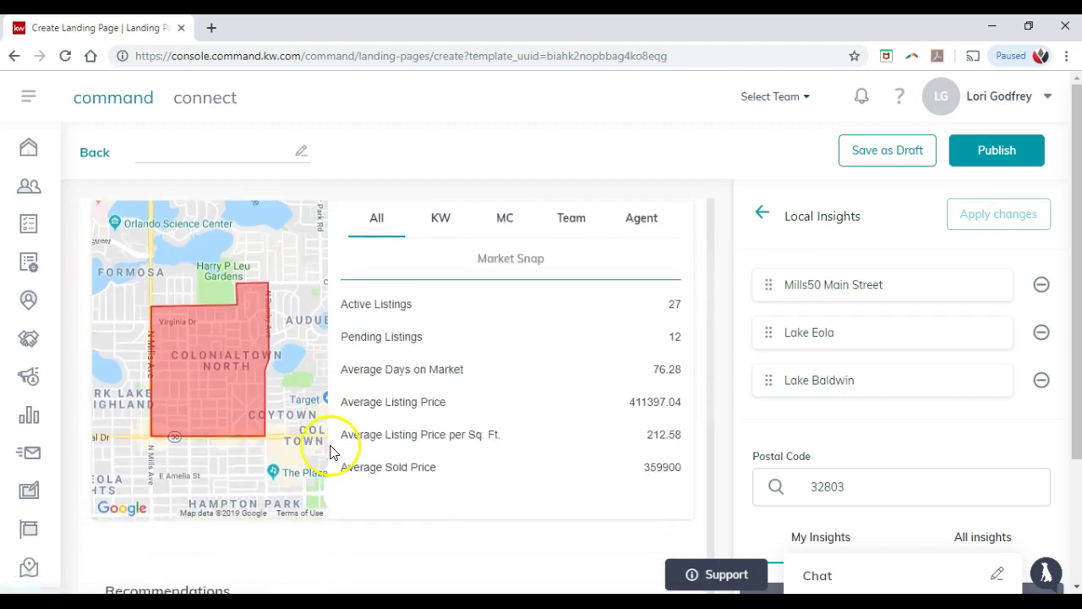
scroll(355, 440, down, 7)
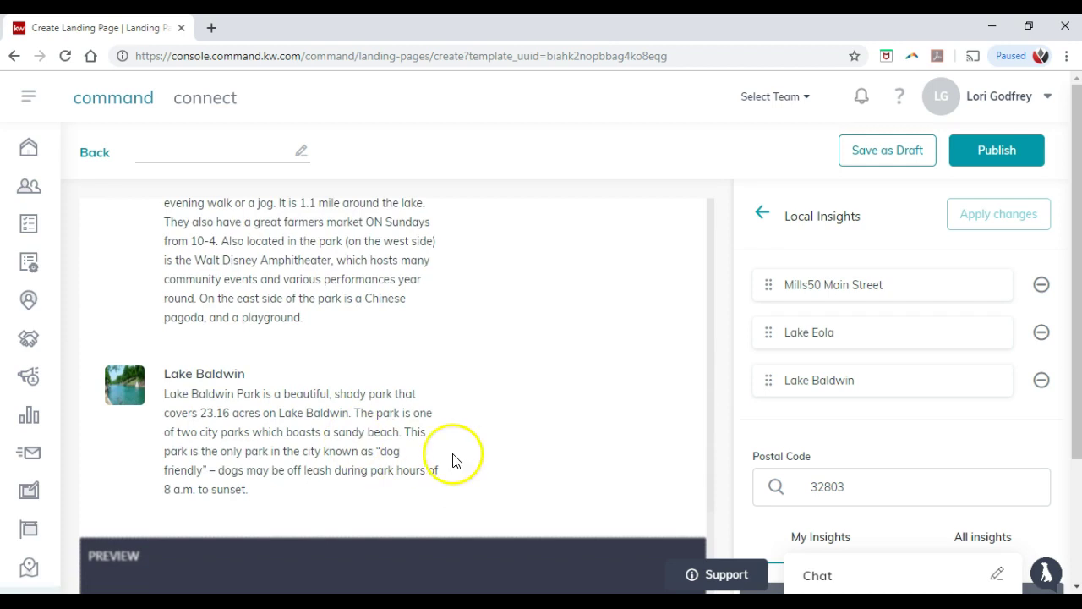
scroll(452, 459, up, 5)
scroll(452, 459, up, 1)
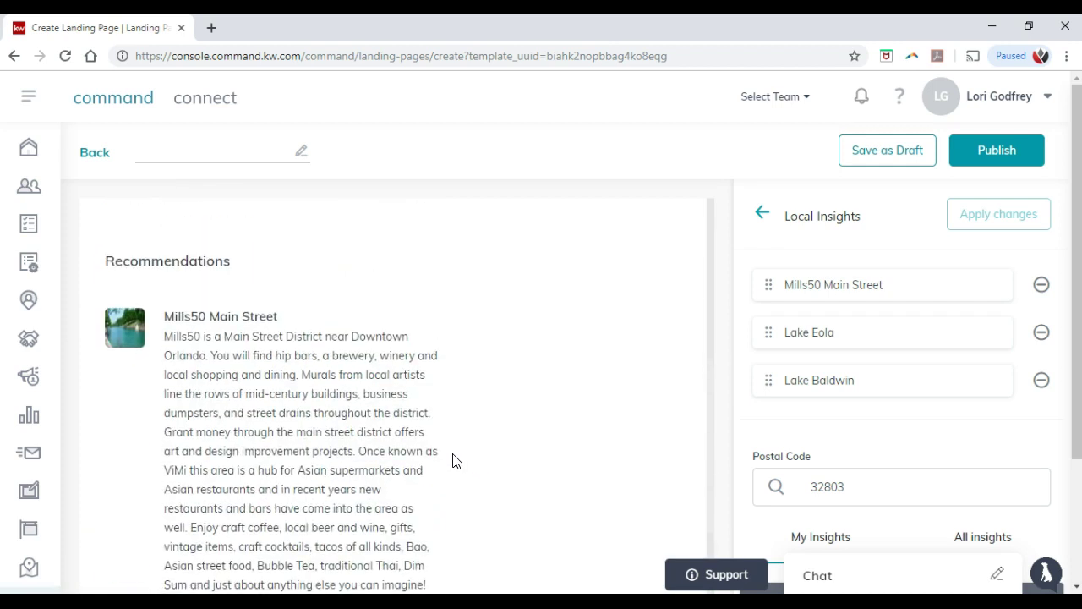
click(760, 217)
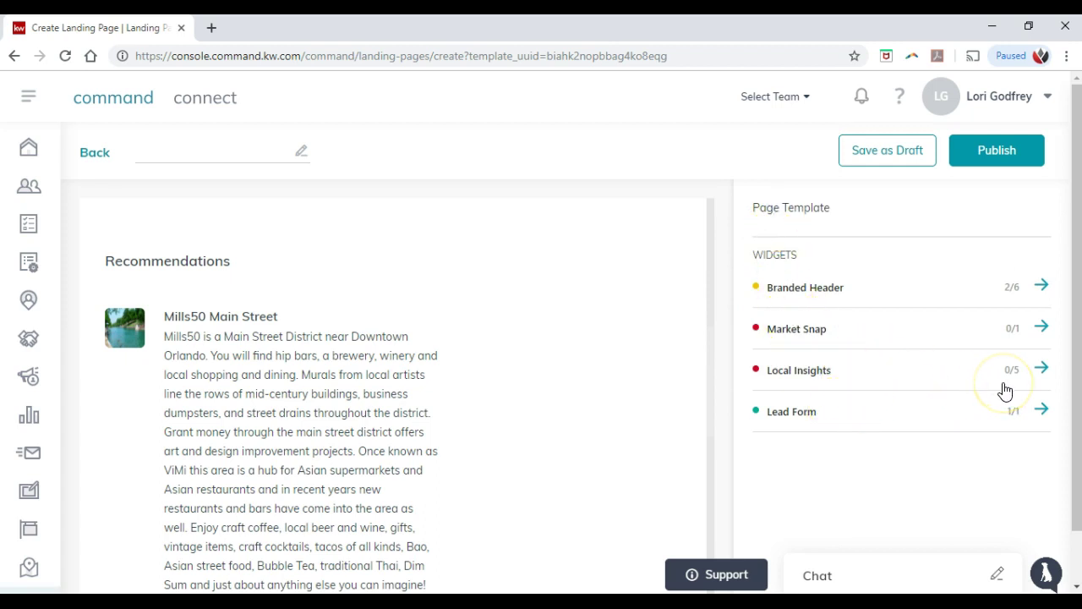
click(1040, 369)
scroll(943, 370, down, 1)
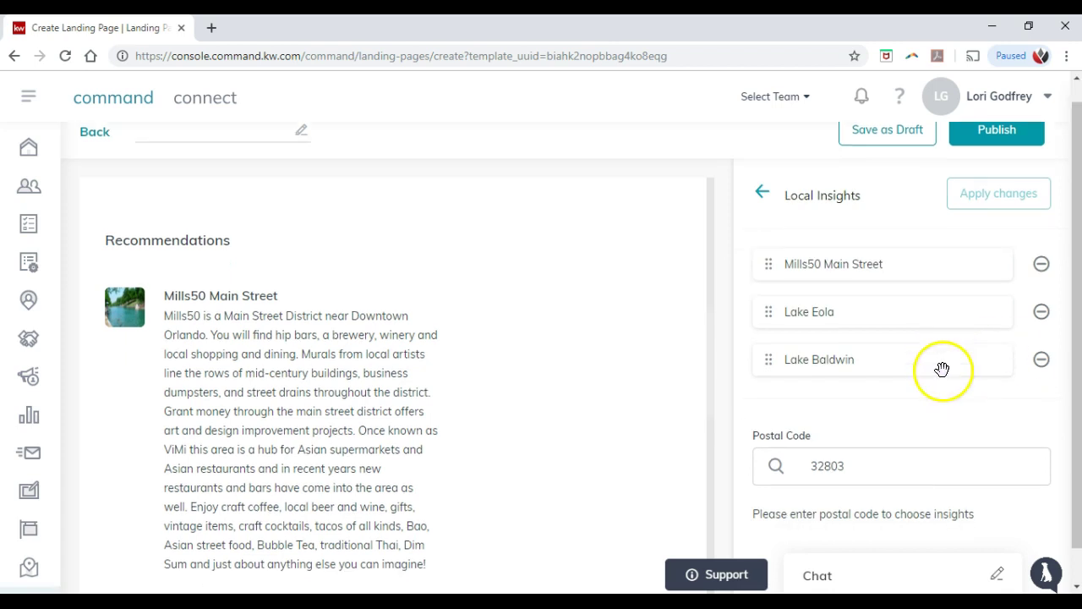
scroll(945, 378, down, 1)
scroll(945, 378, up, 3)
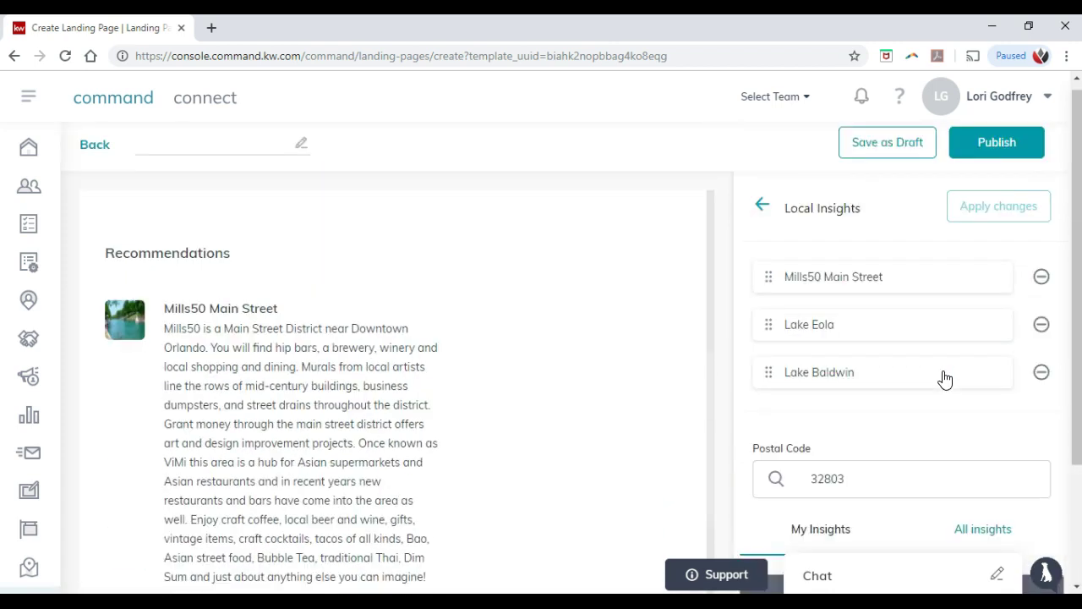
click(764, 210)
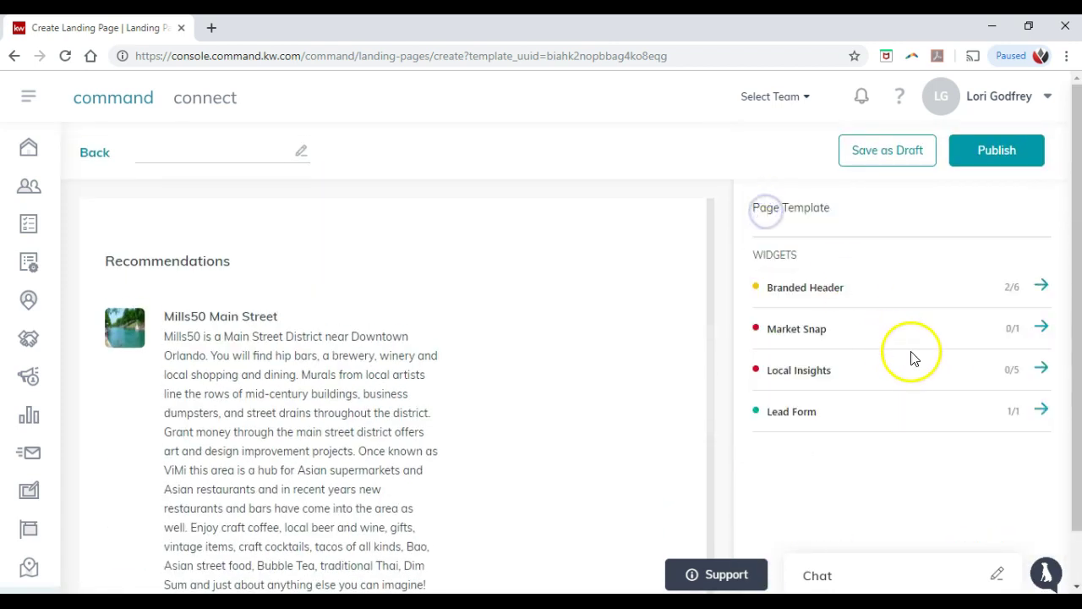
Step: Change the Lead Form header to 'Contact Today For A Free CMA!' and start publishing the page
click(1040, 411)
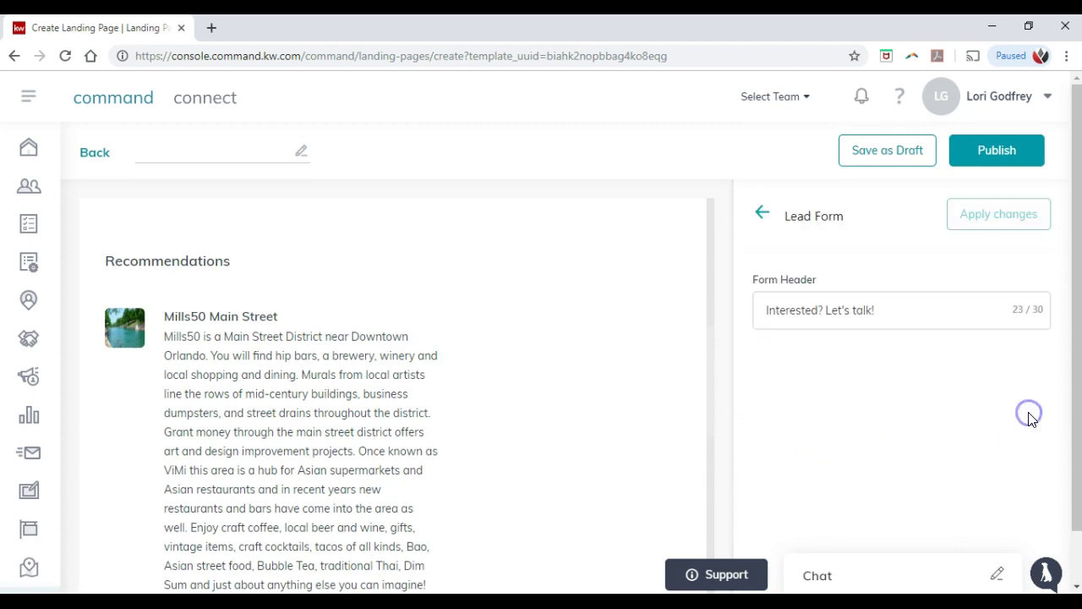
scroll(584, 386, down, 10)
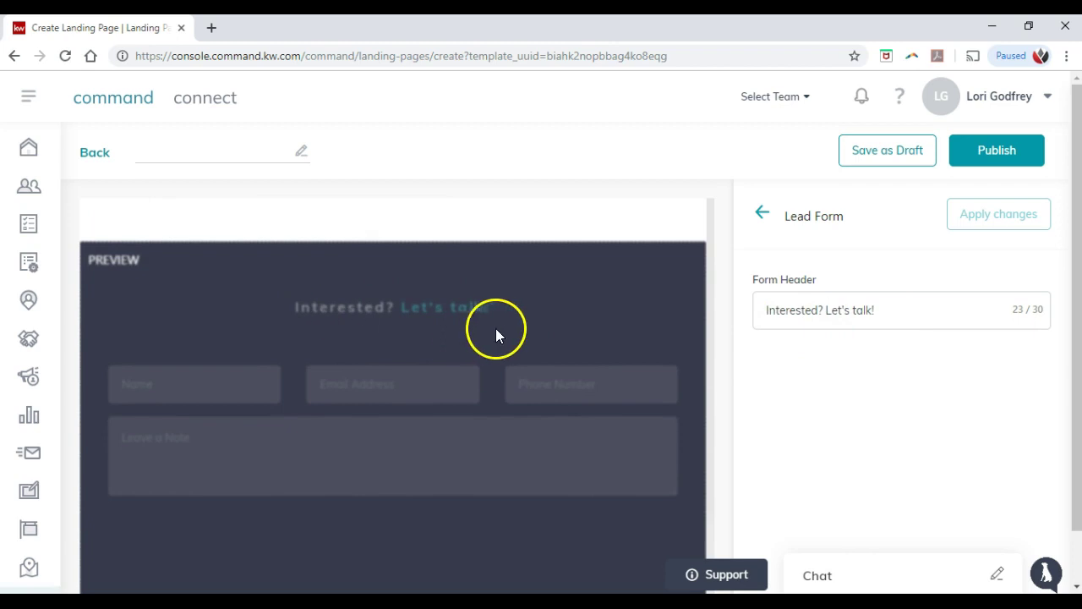
drag(891, 316, 669, 319)
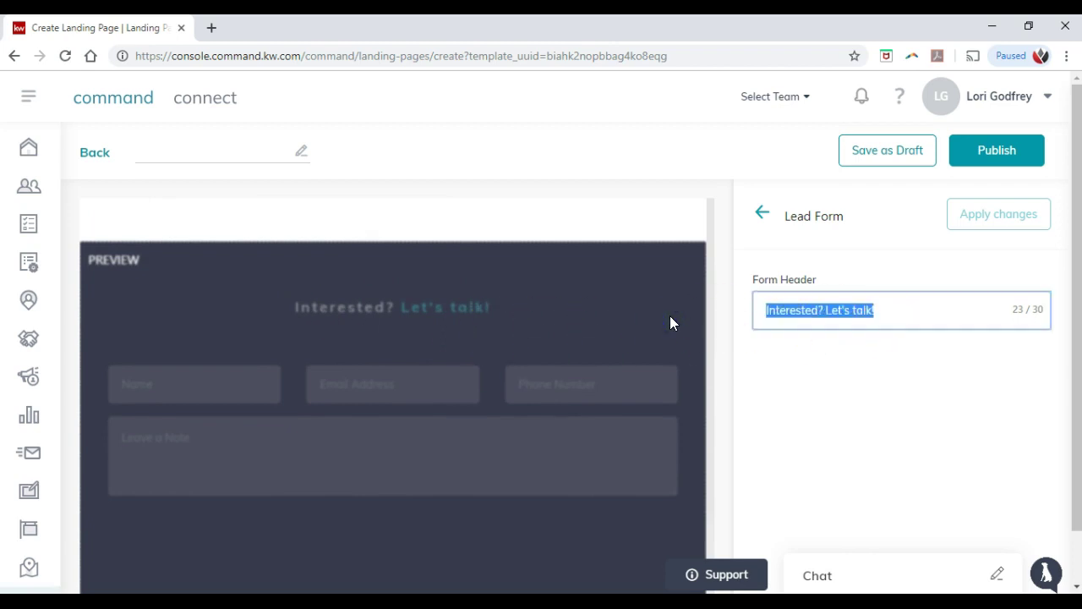
text(Contact Today For A Free CMA!)
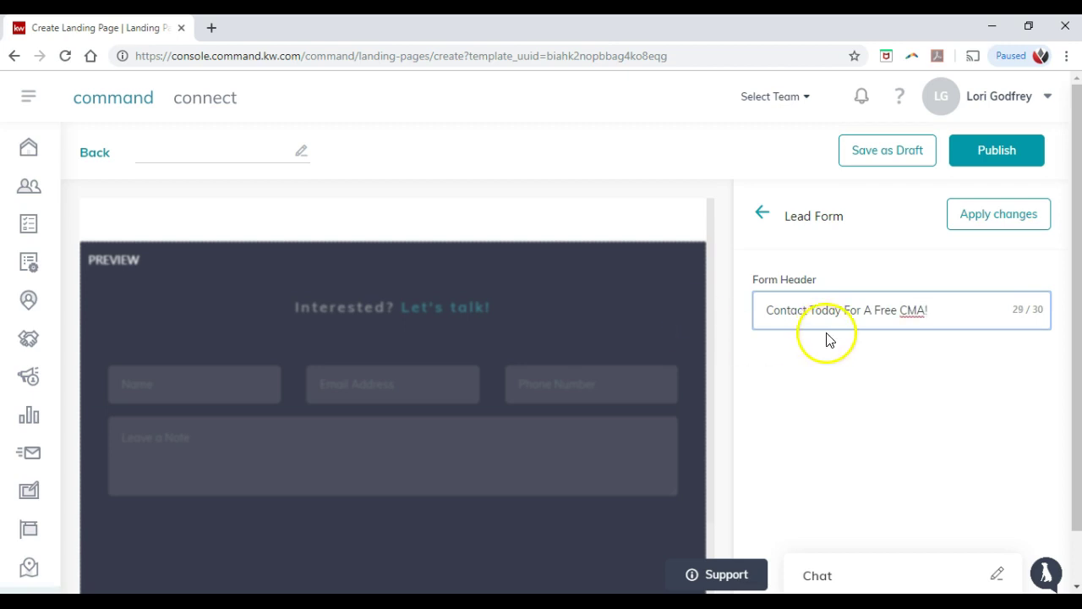
click(976, 222)
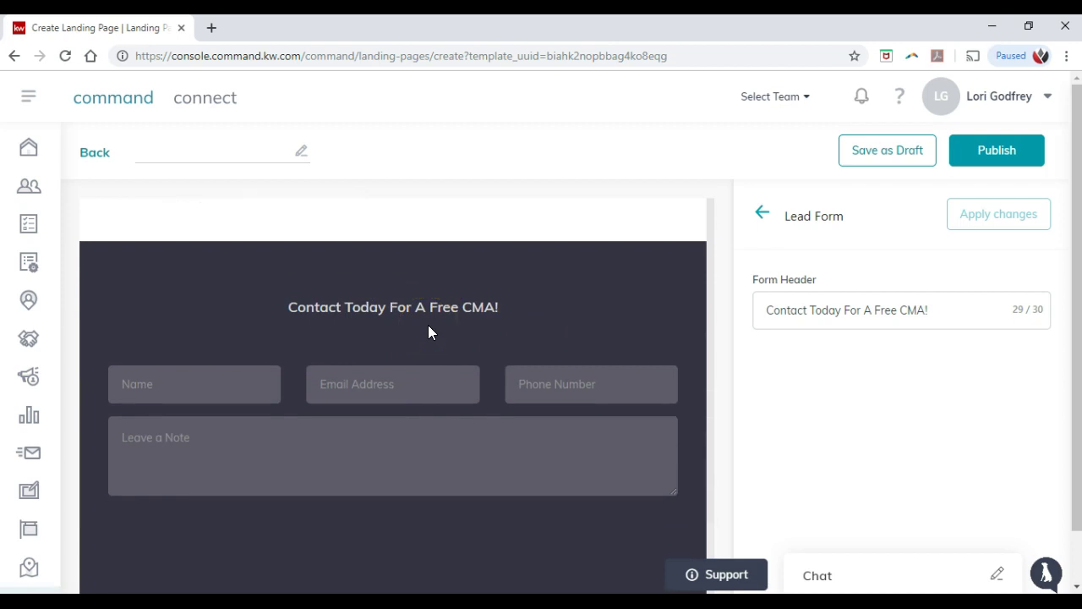
click(763, 212)
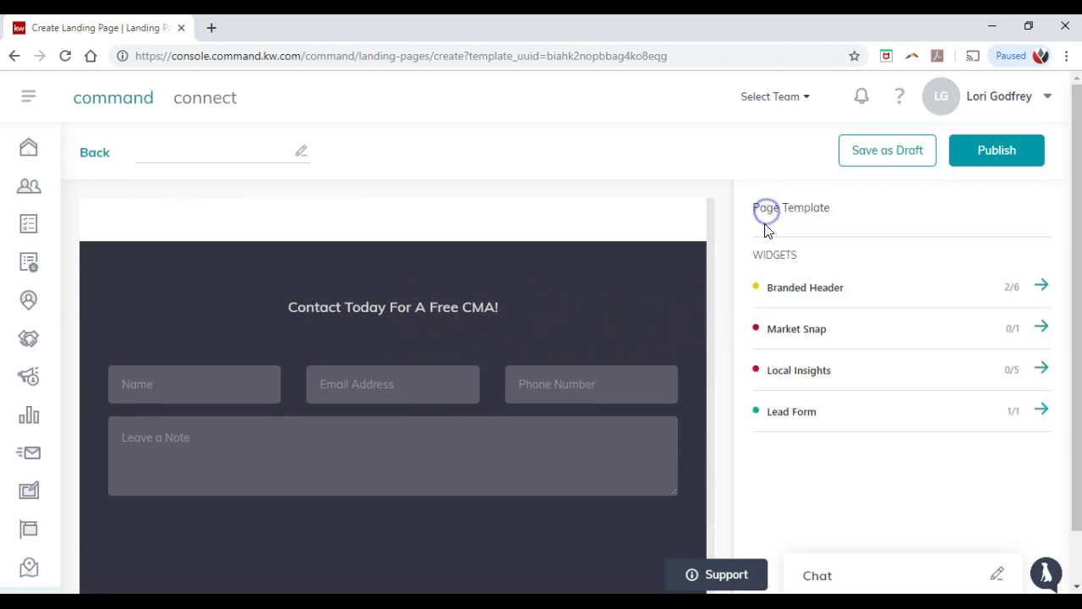
click(968, 161)
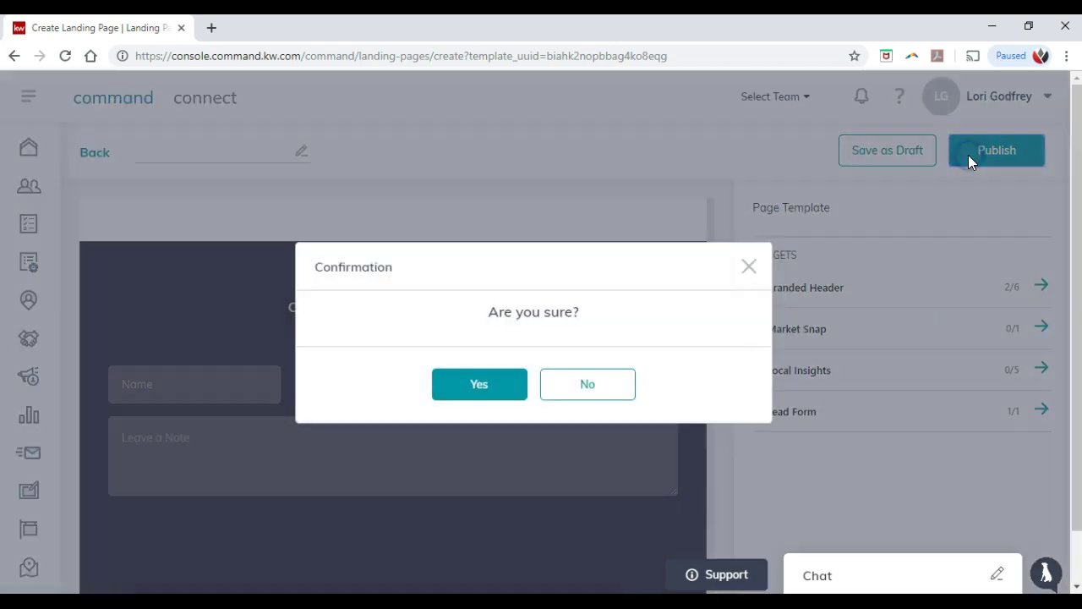
Step: Confirm publishing the landing page, then go to the SketchHouse designs area
click(498, 388)
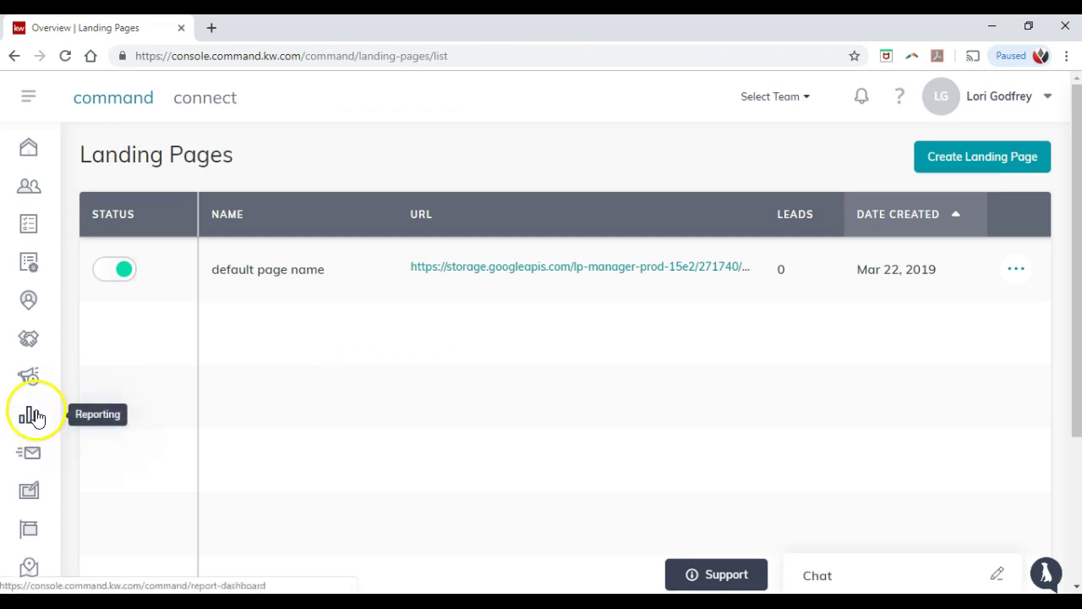
click(29, 492)
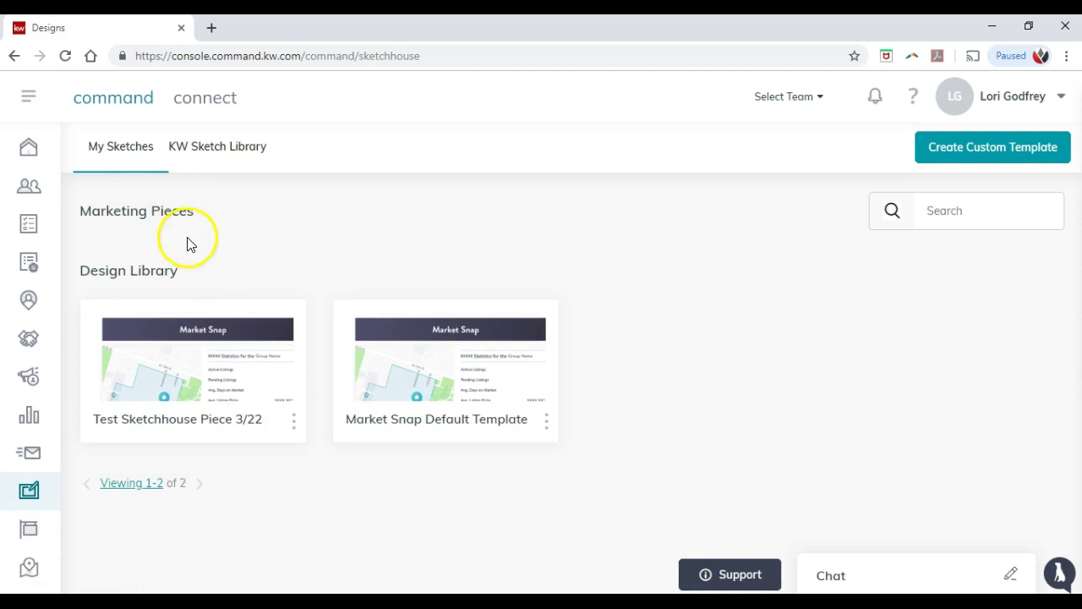
Step: Open the Test Sketchhouse Piece 3/22 design and dismiss its configure tip
click(193, 390)
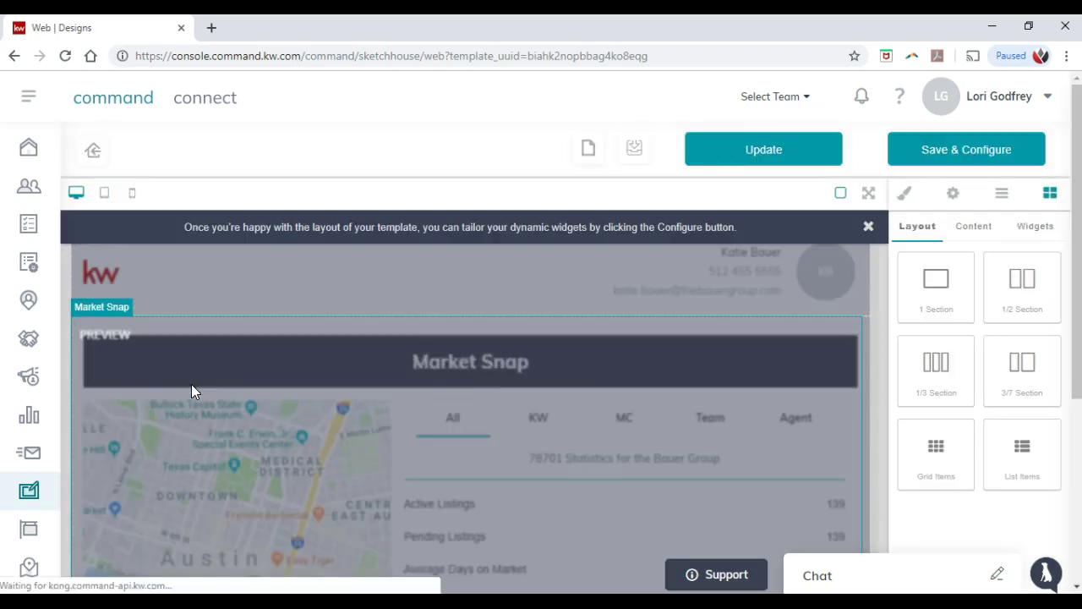
click(216, 387)
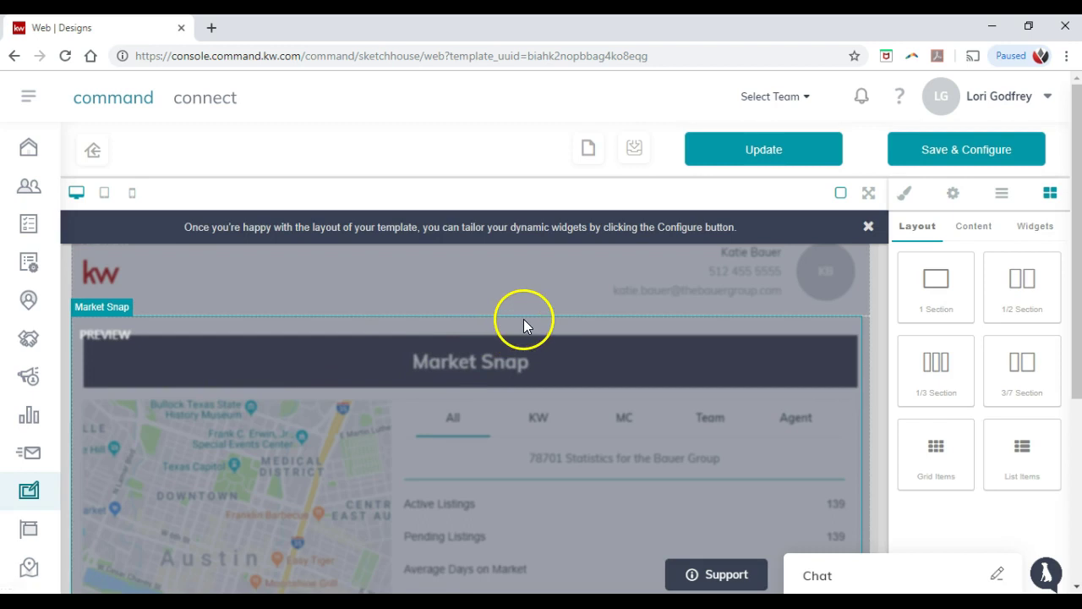
click(870, 228)
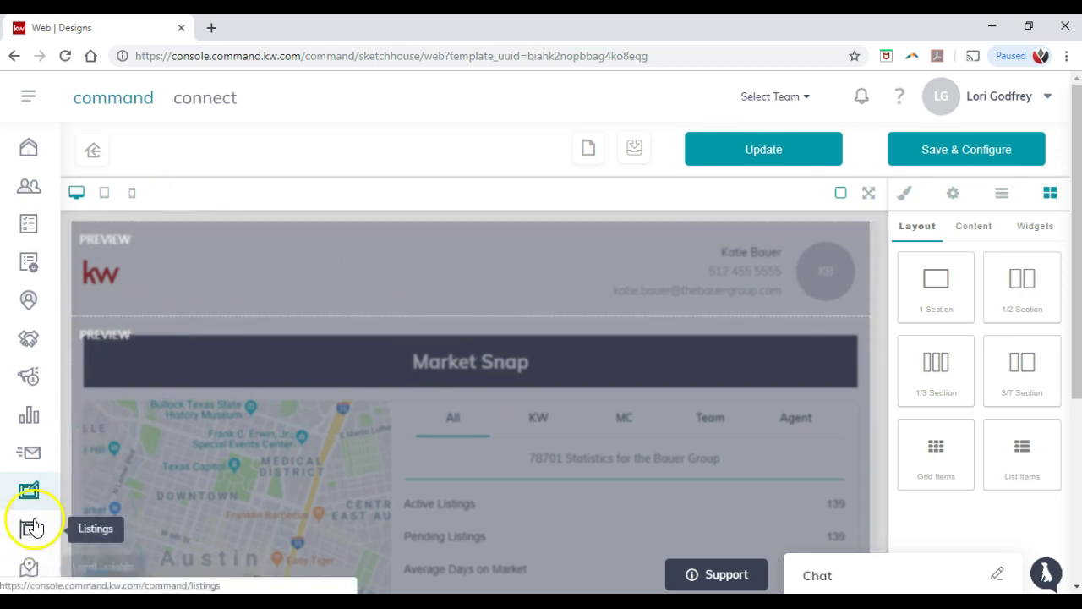
scroll(34, 461, down, 2)
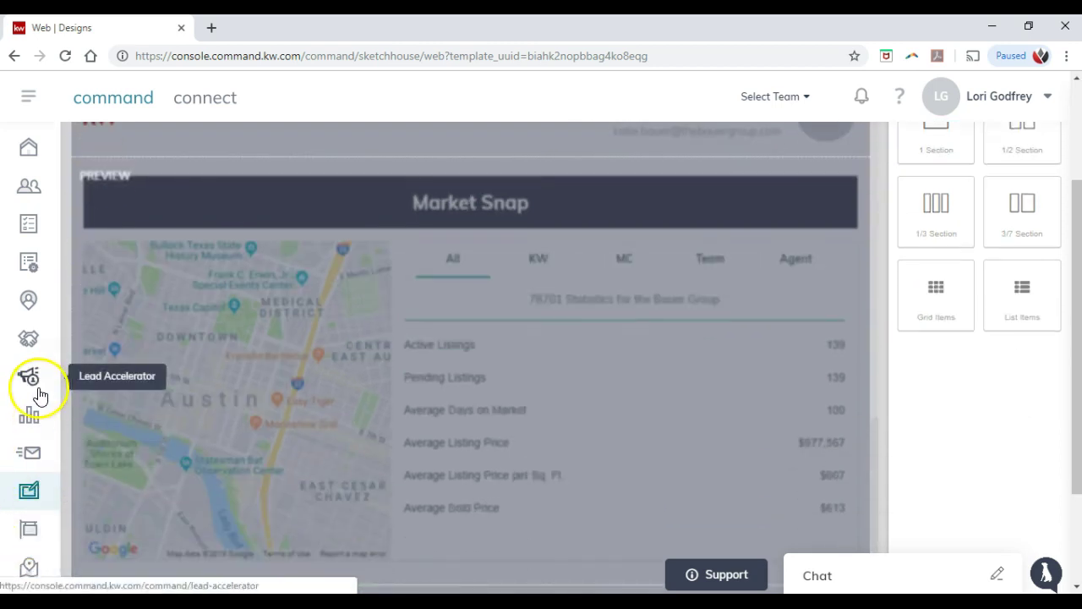
Step: Return to the Command dashboard and open the Landing Pages list, zoomed out
click(31, 107)
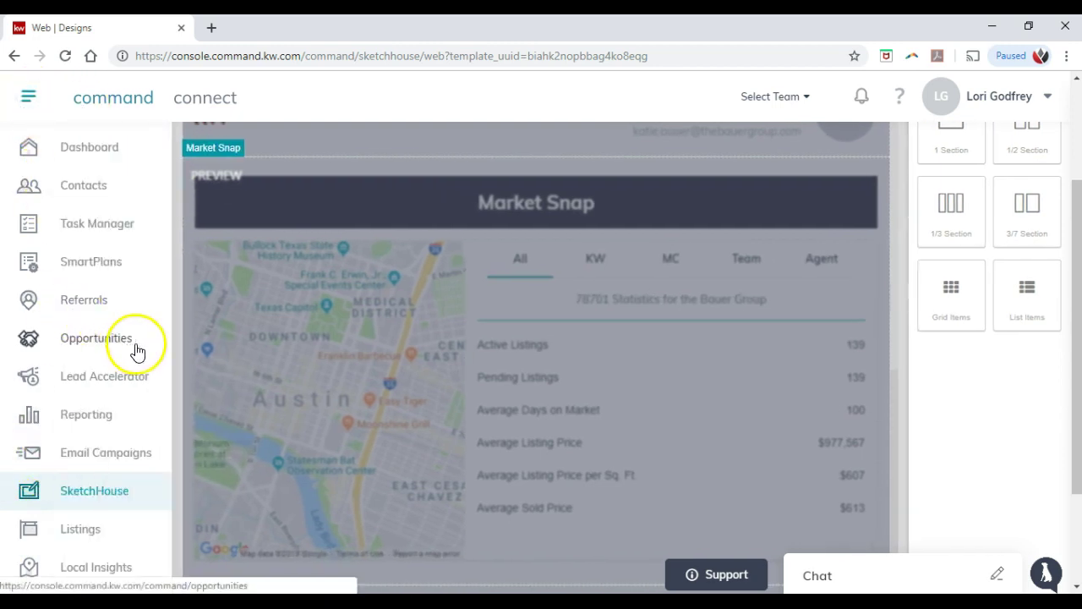
scroll(133, 532, down, 1)
scroll(137, 473, up, 3)
click(136, 105)
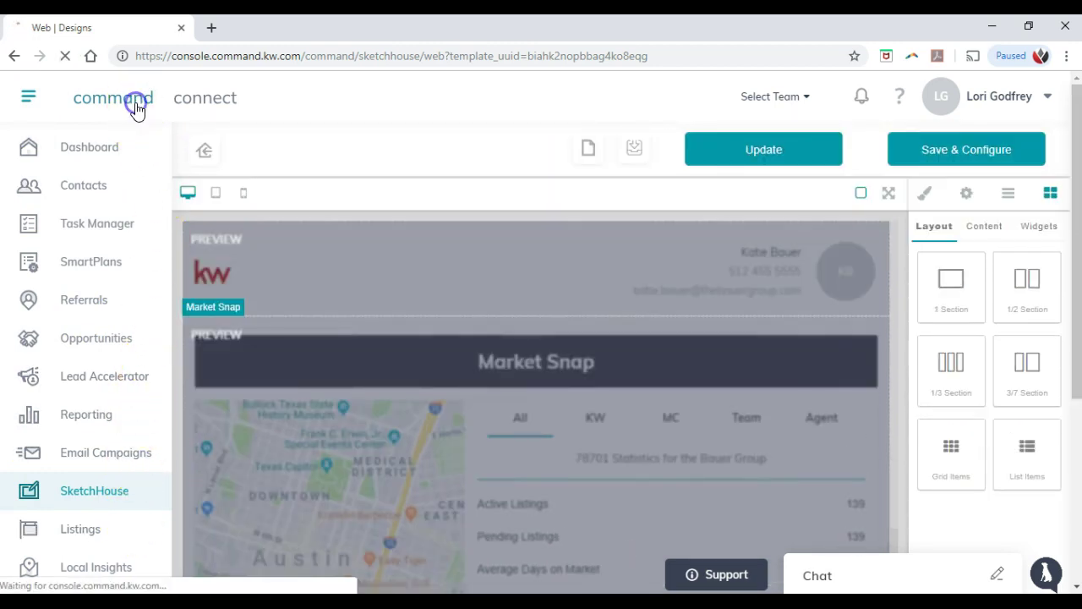
scroll(376, 365, down, 1)
click(640, 454)
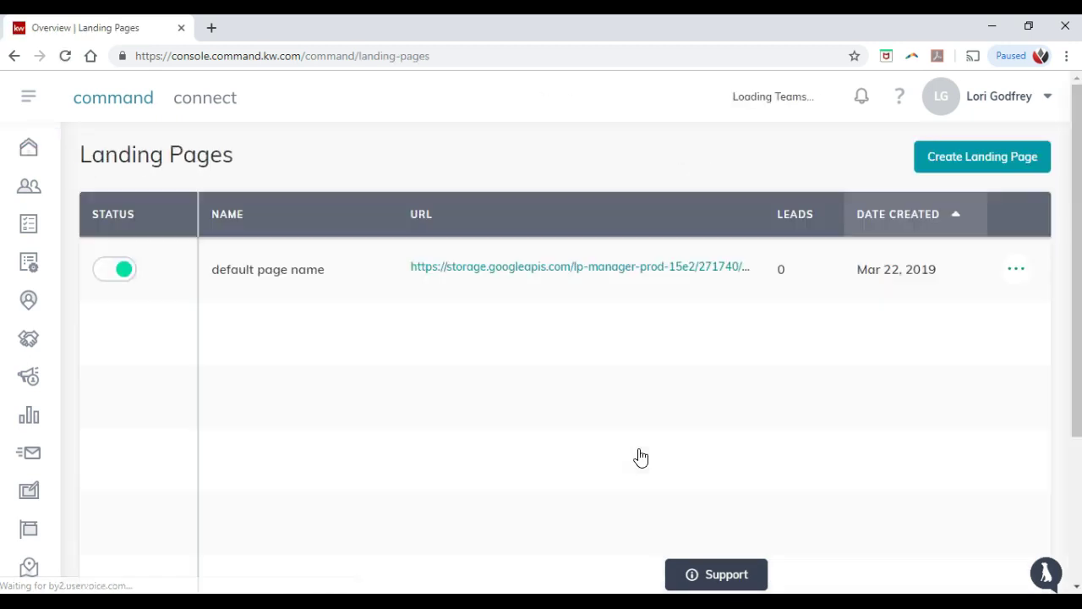
key(ctrl+minus)
key(ctrl+minus)
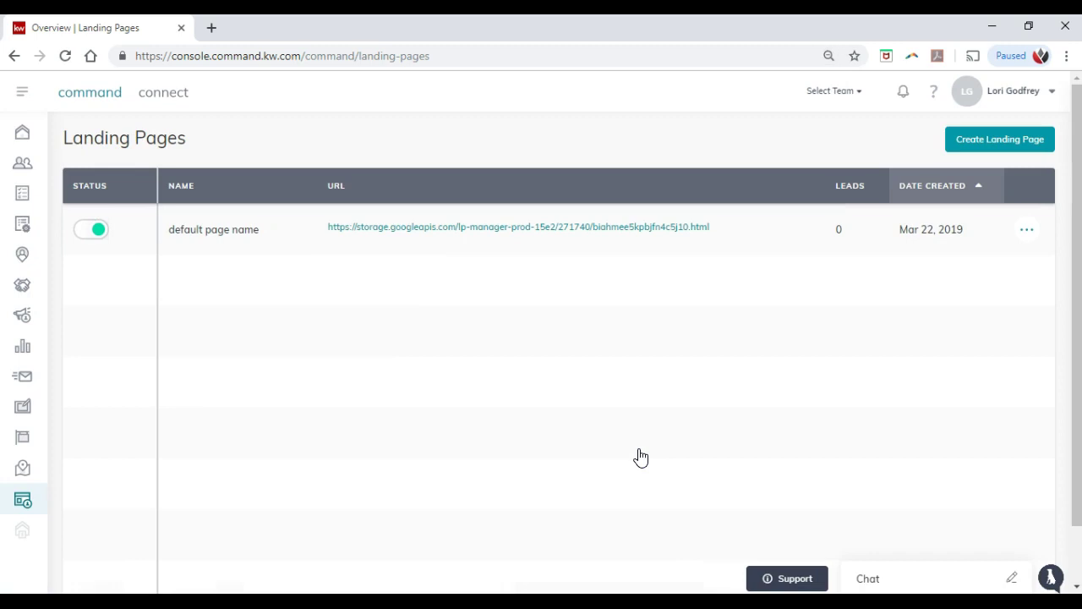
key(ctrl+0)
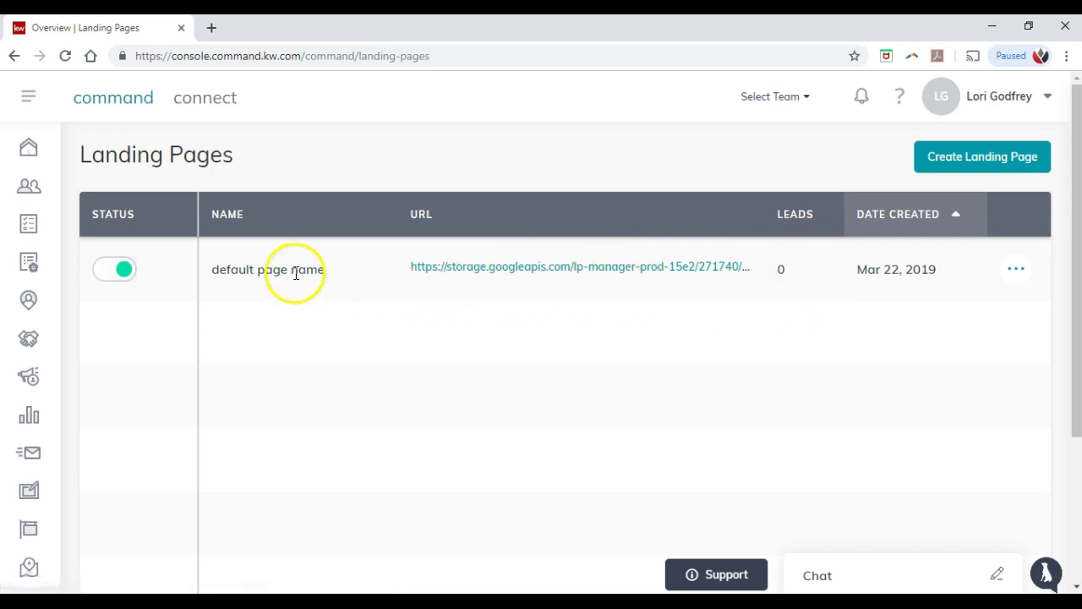
Step: Rename the default landing page to 'Coytown North Landing Page' and confirm the update
click(1013, 272)
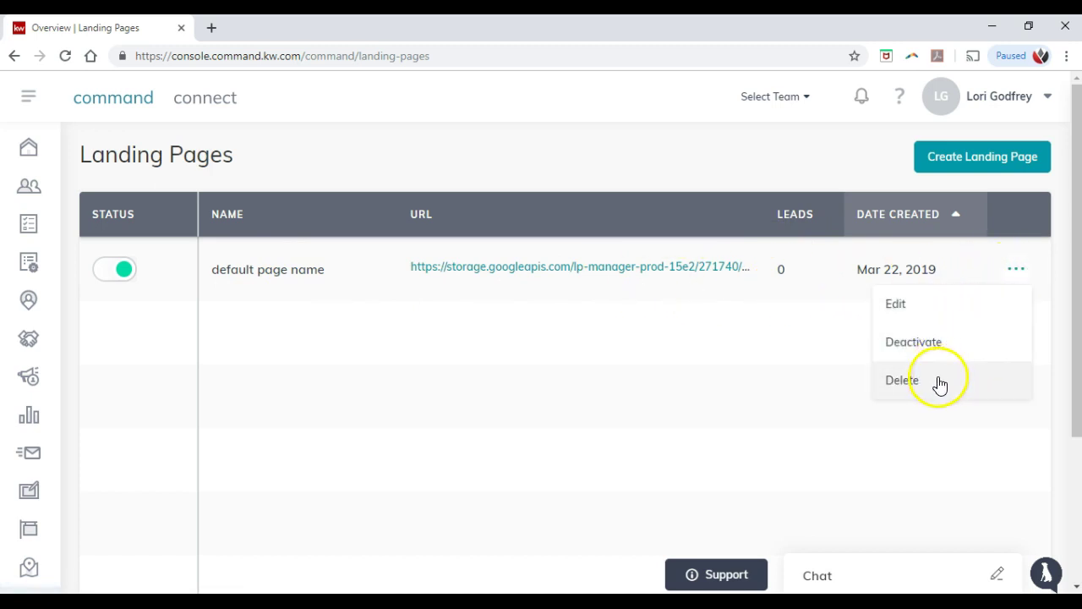
click(928, 317)
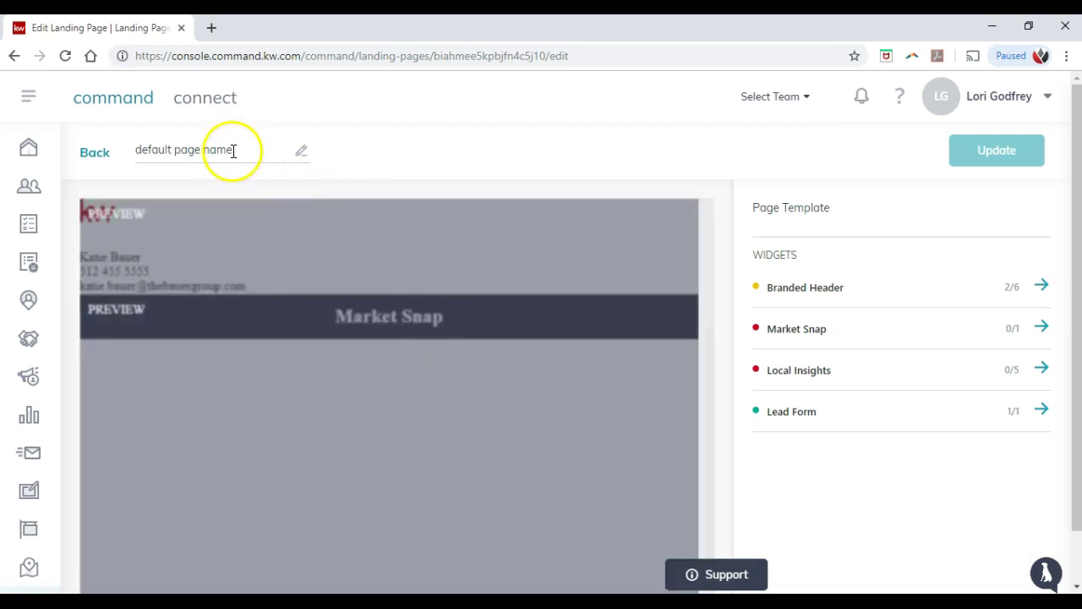
click(235, 150)
drag(235, 149, 144, 149)
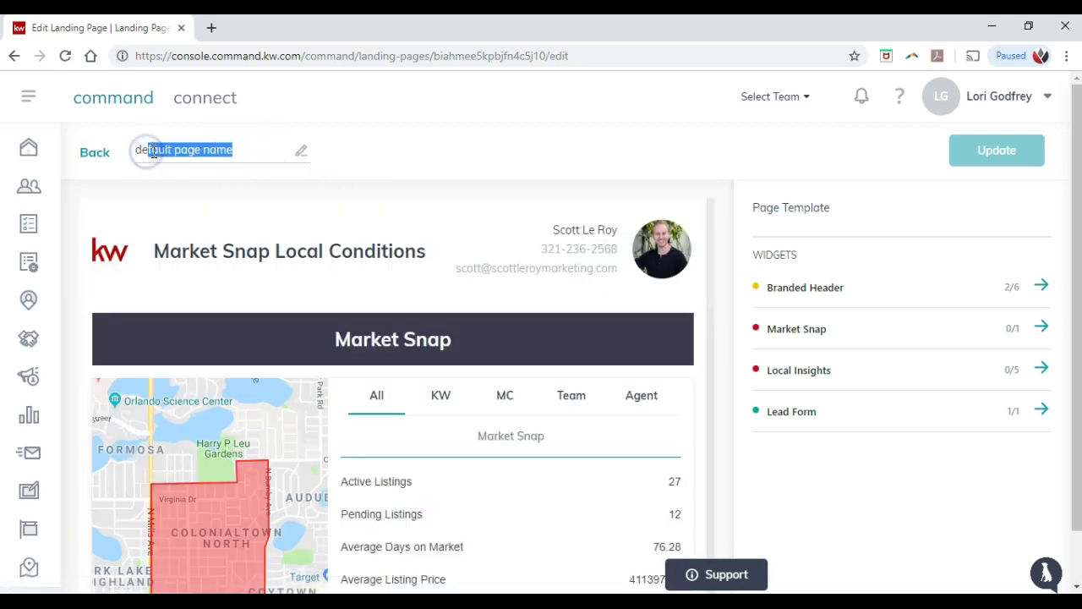
key(BackSpace)
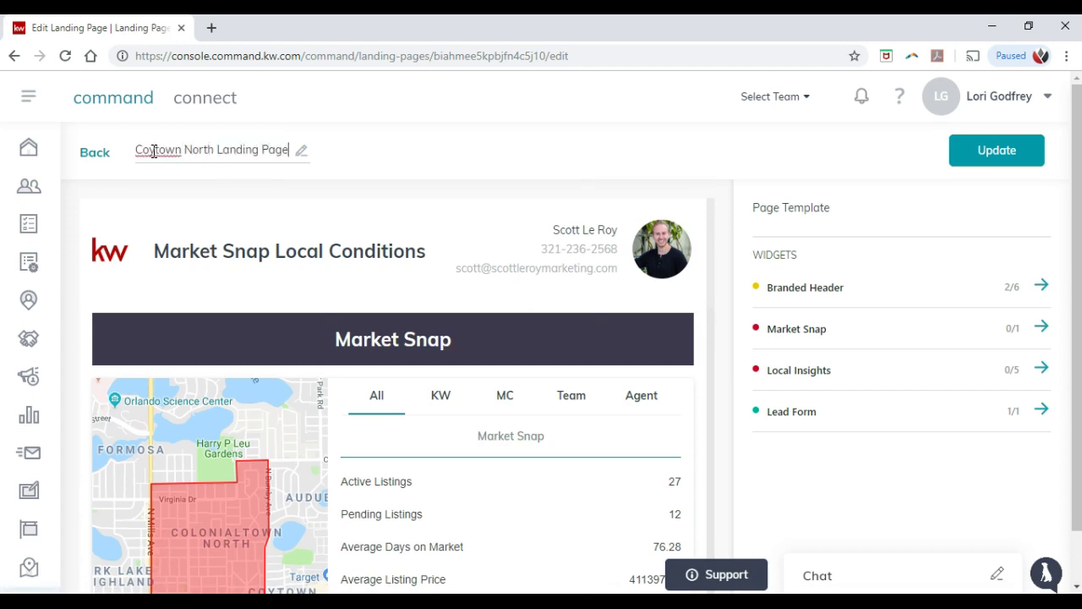
click(414, 154)
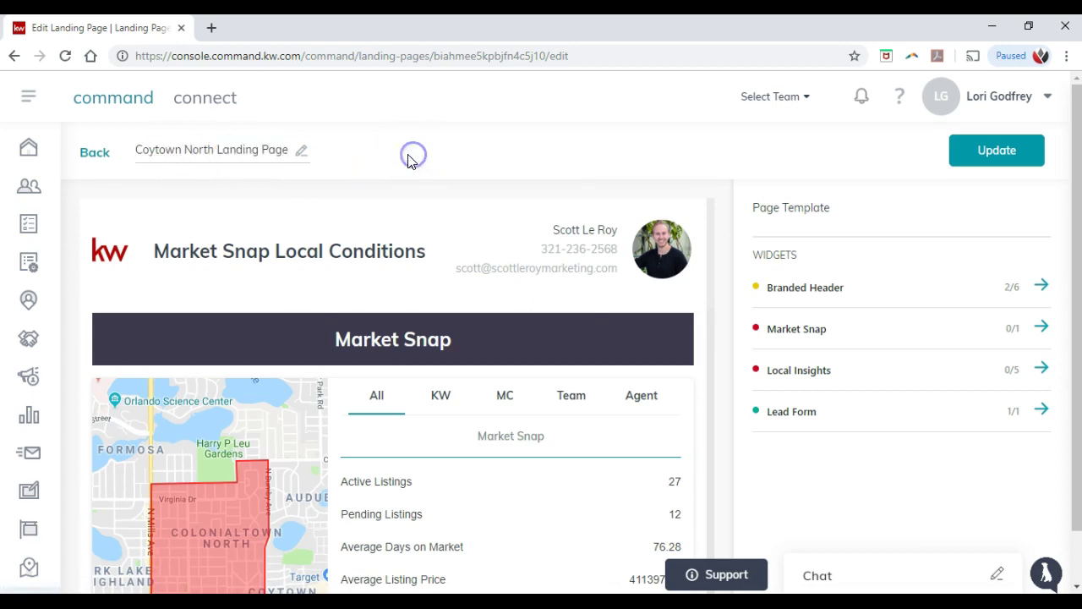
click(990, 161)
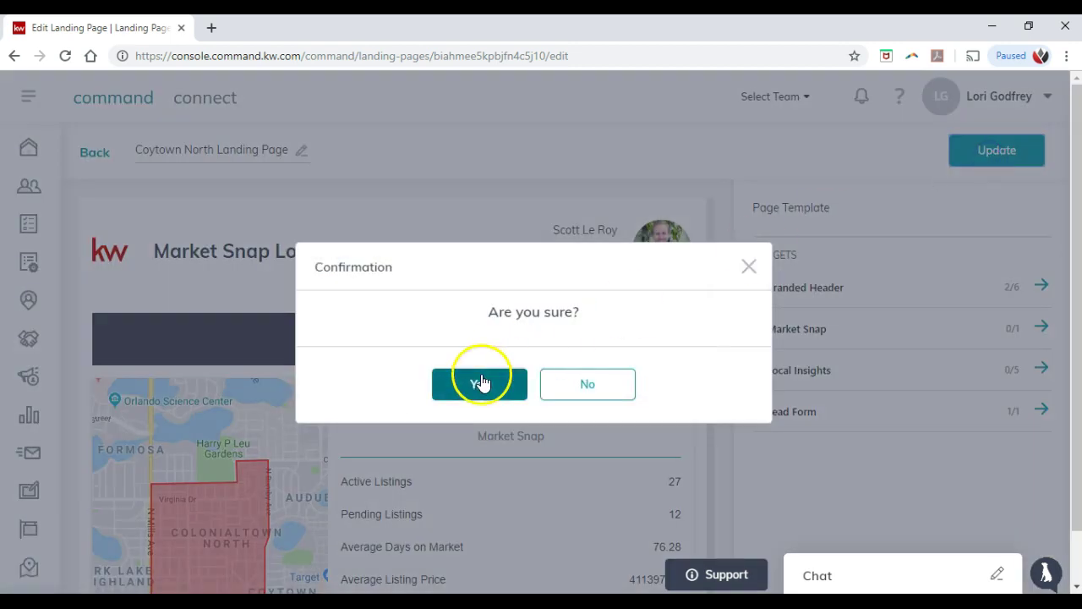
click(480, 383)
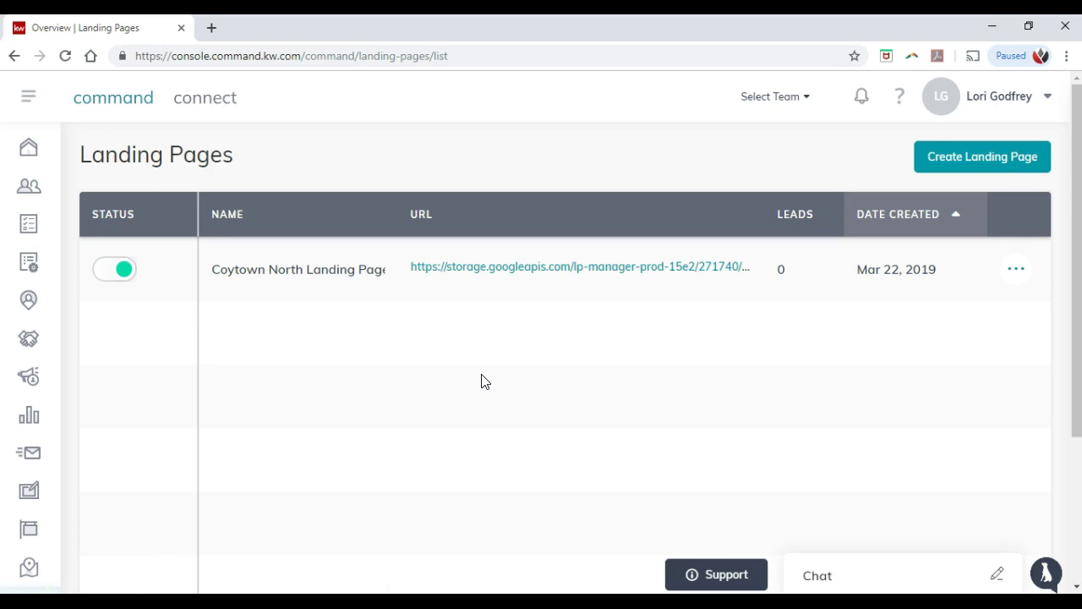
Step: Preview the new-landing-page templates, cancel, and open the Coytown North page's live URL
click(971, 167)
click(534, 238)
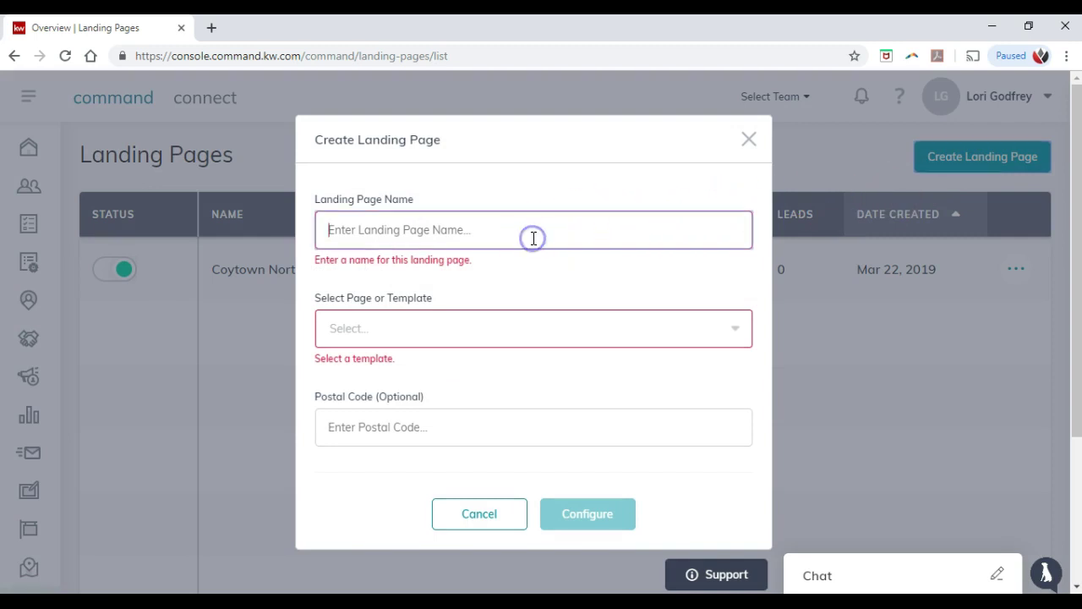
click(519, 330)
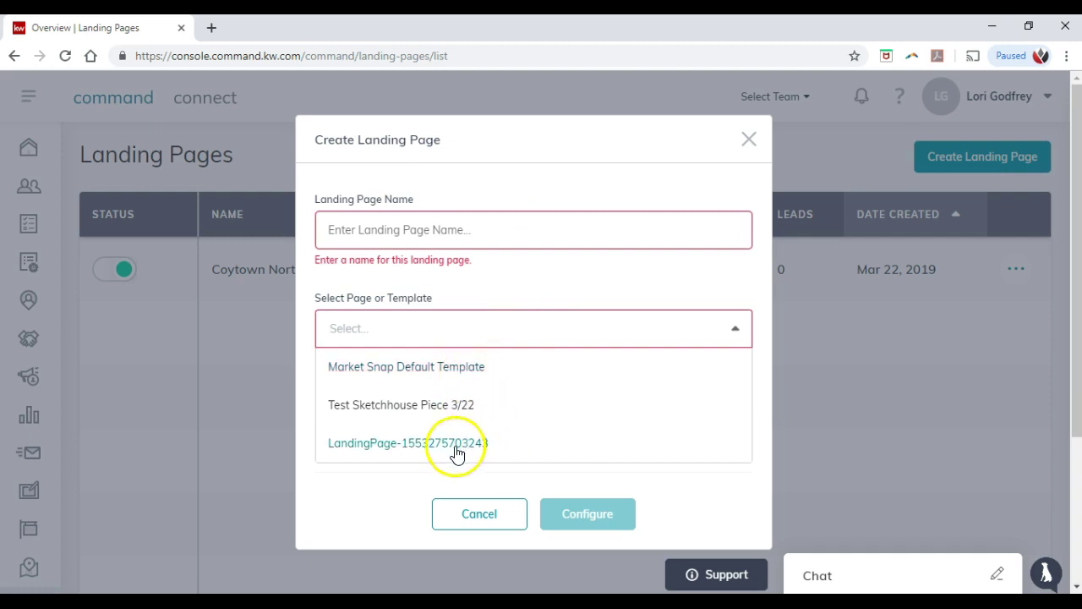
click(571, 289)
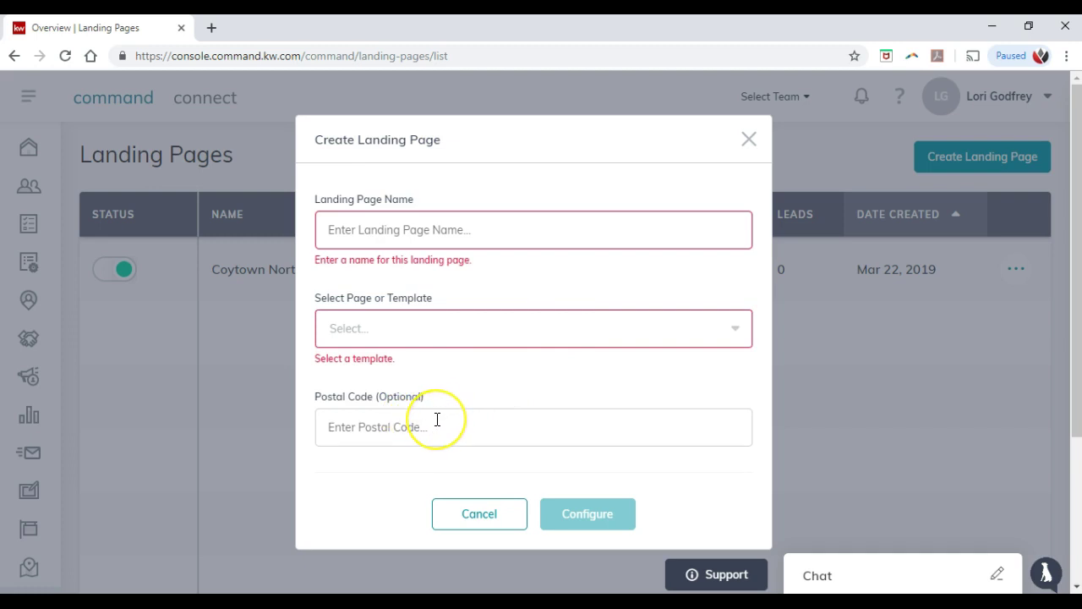
click(481, 513)
click(500, 279)
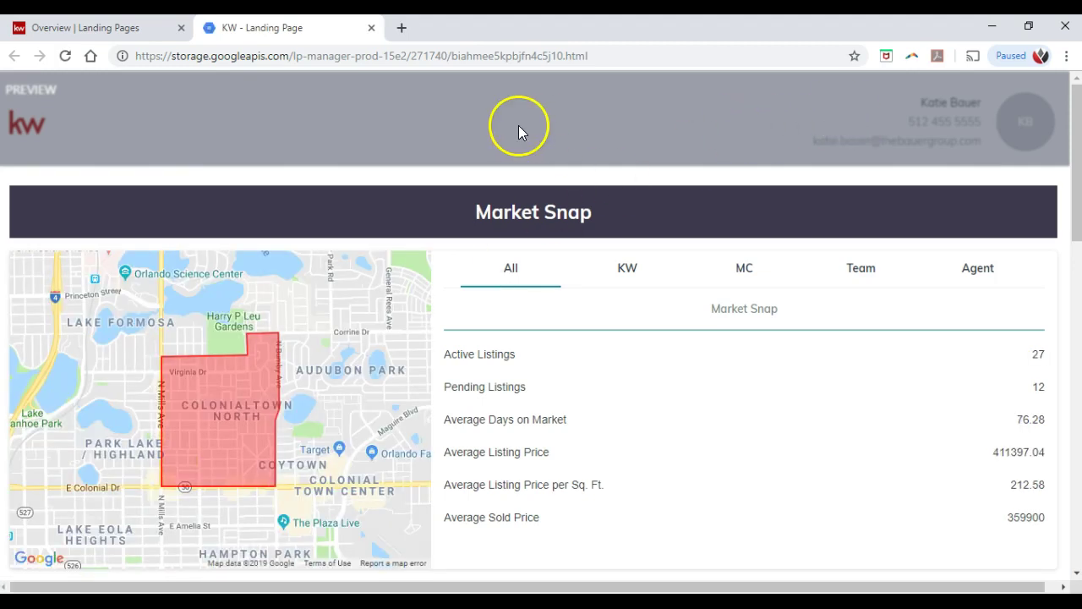
scroll(583, 203, down, 2)
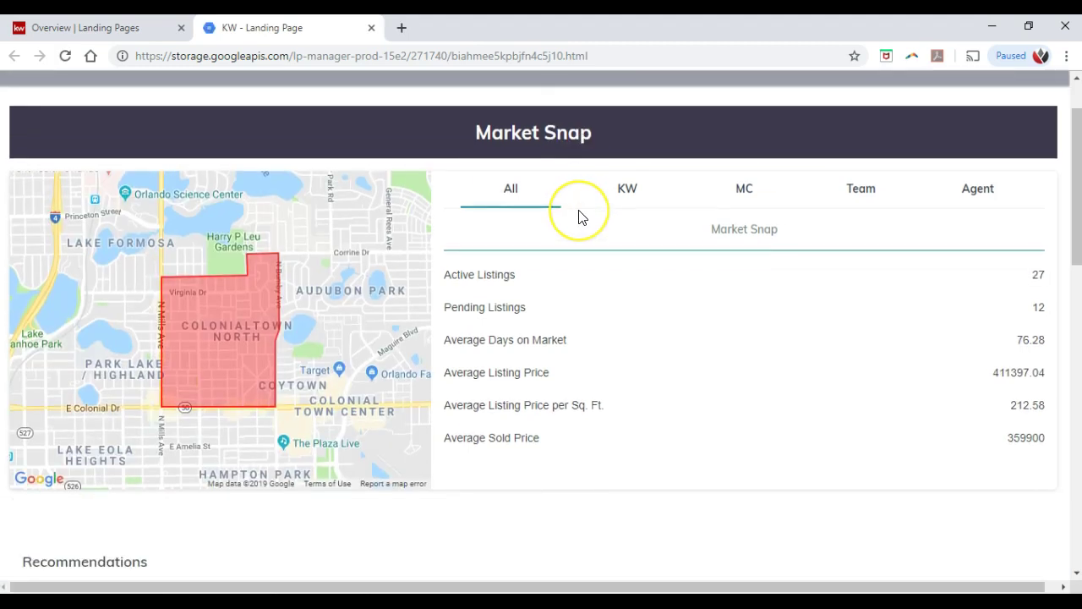
scroll(583, 218, up, 1)
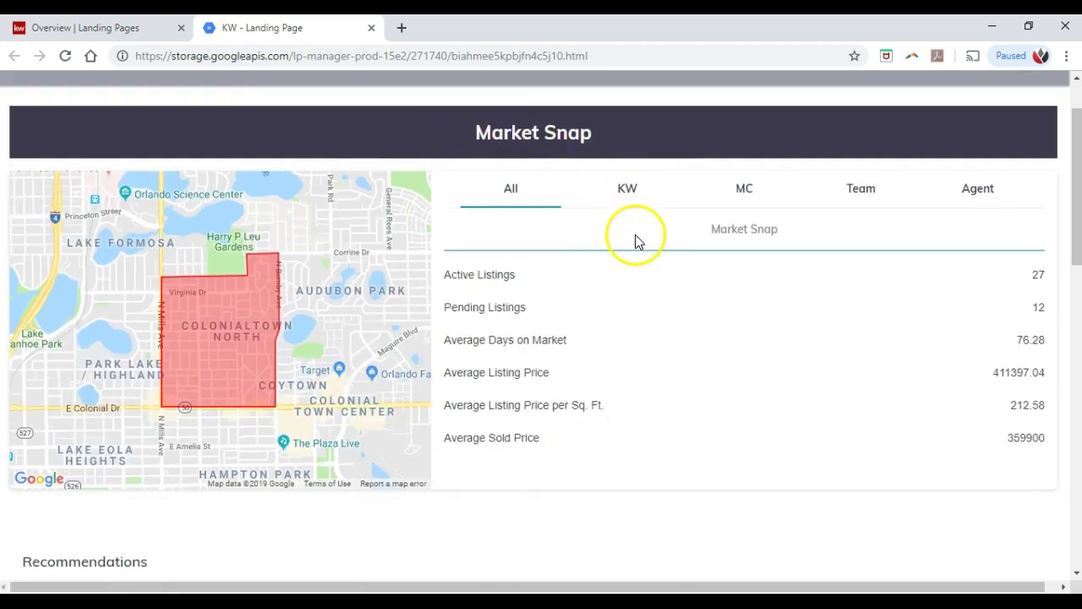
click(627, 200)
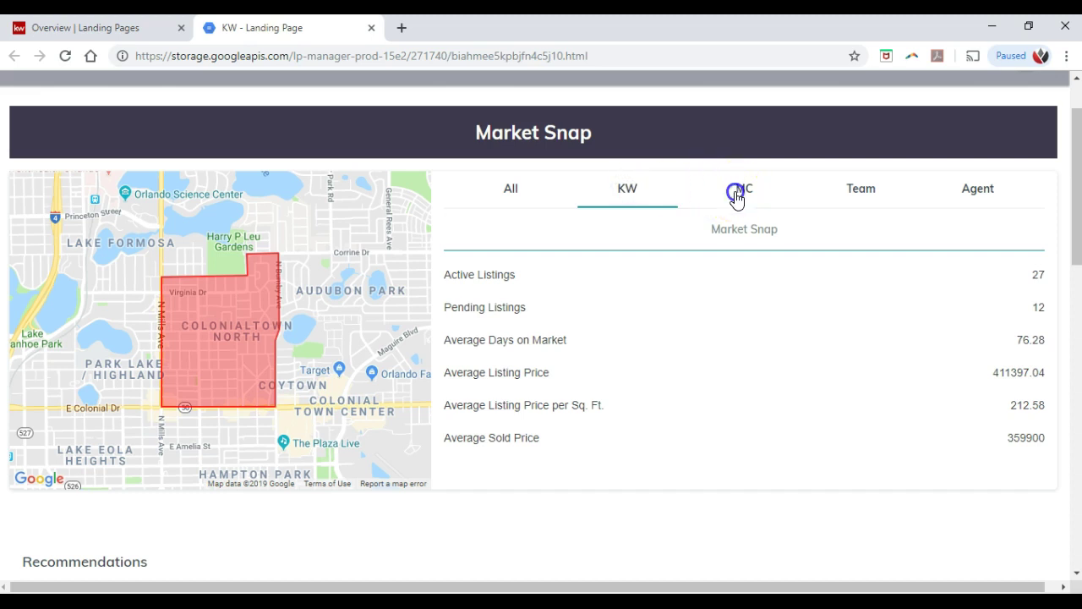
click(516, 191)
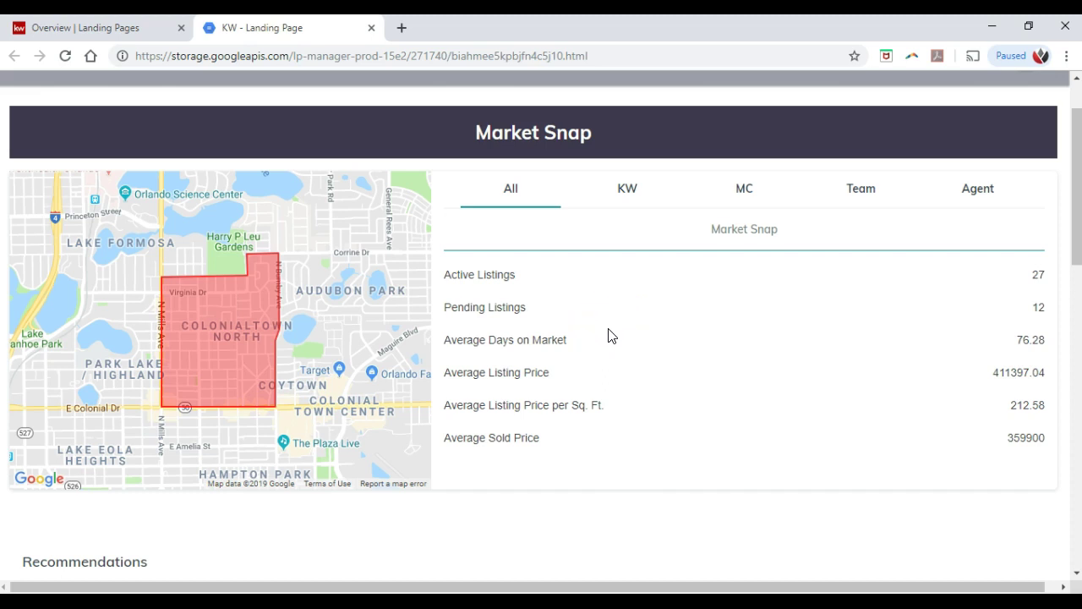
scroll(611, 336, down, 3)
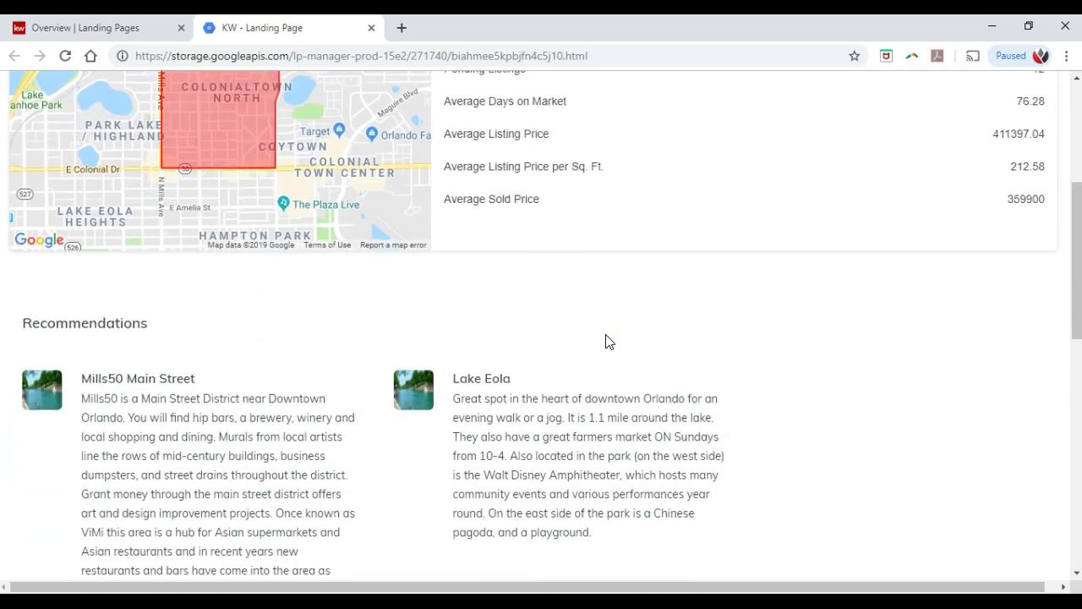
scroll(605, 342, down, 4)
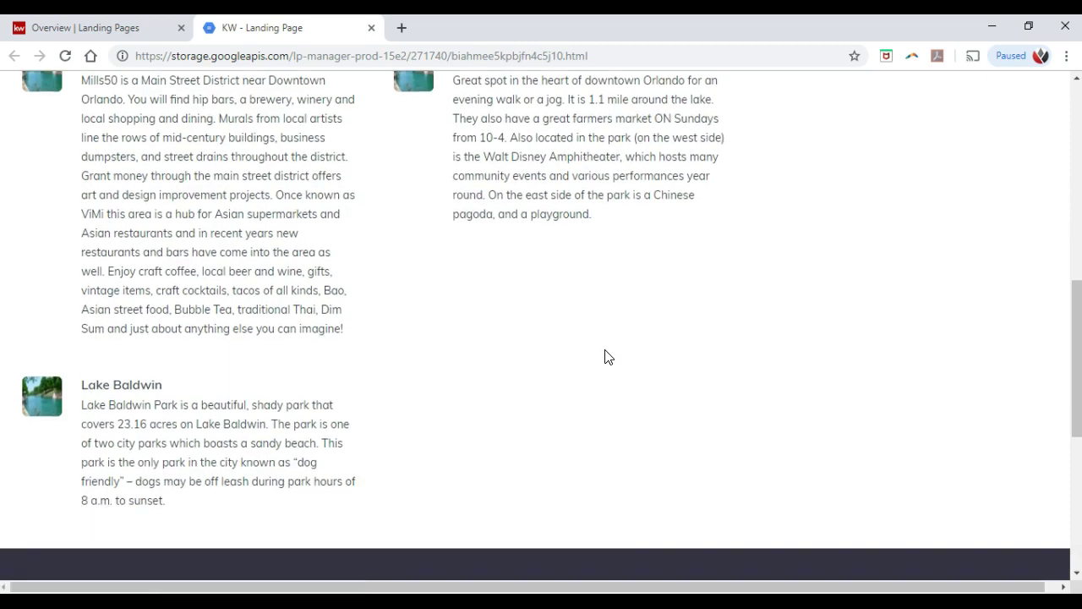
scroll(605, 357, down, 4)
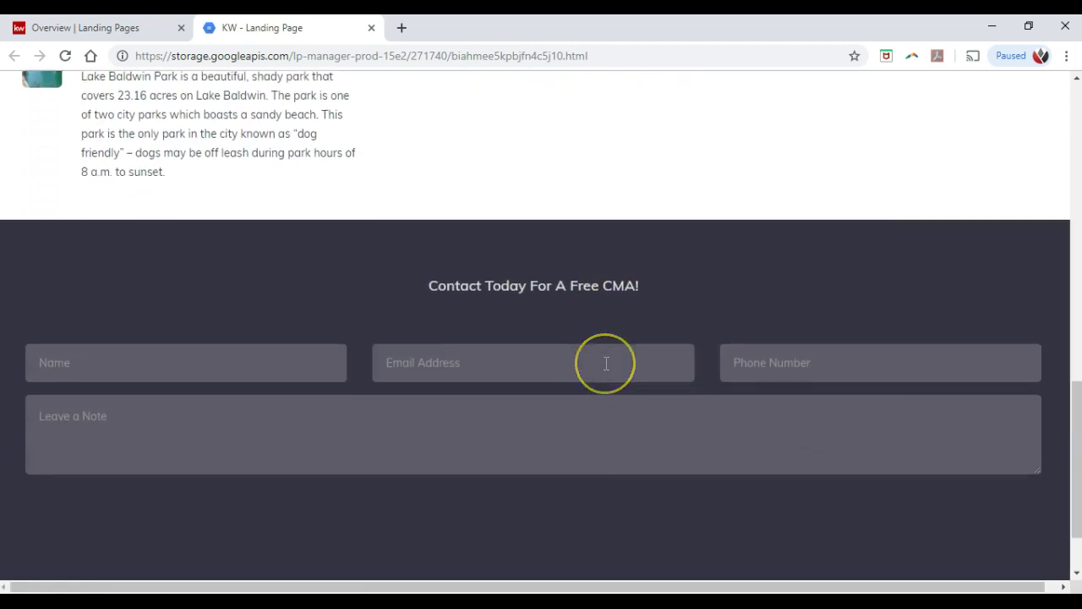
scroll(606, 362, down, 1)
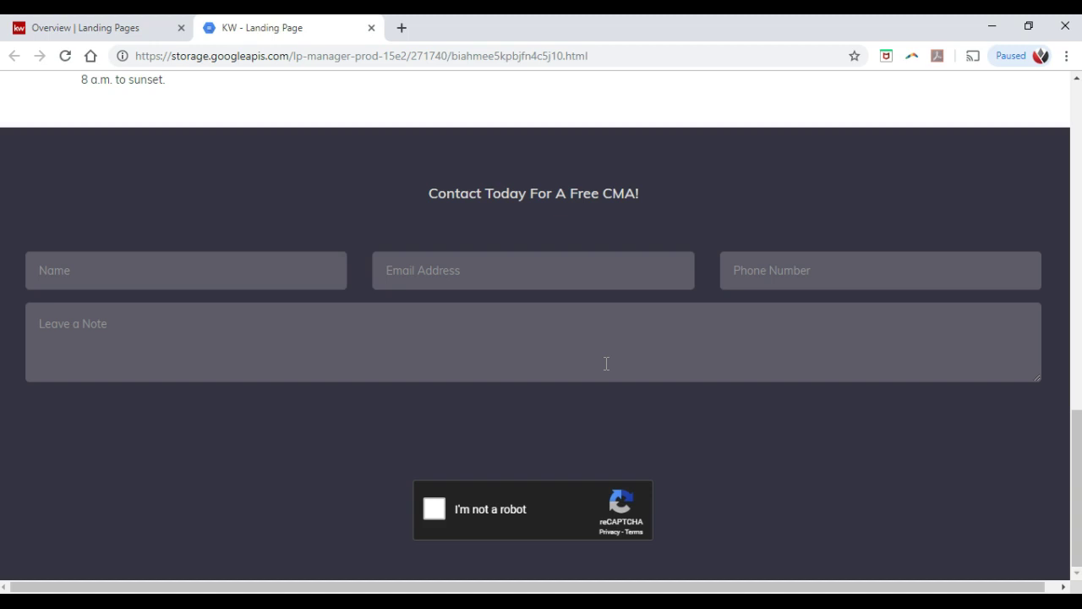
scroll(607, 368, up, 1)
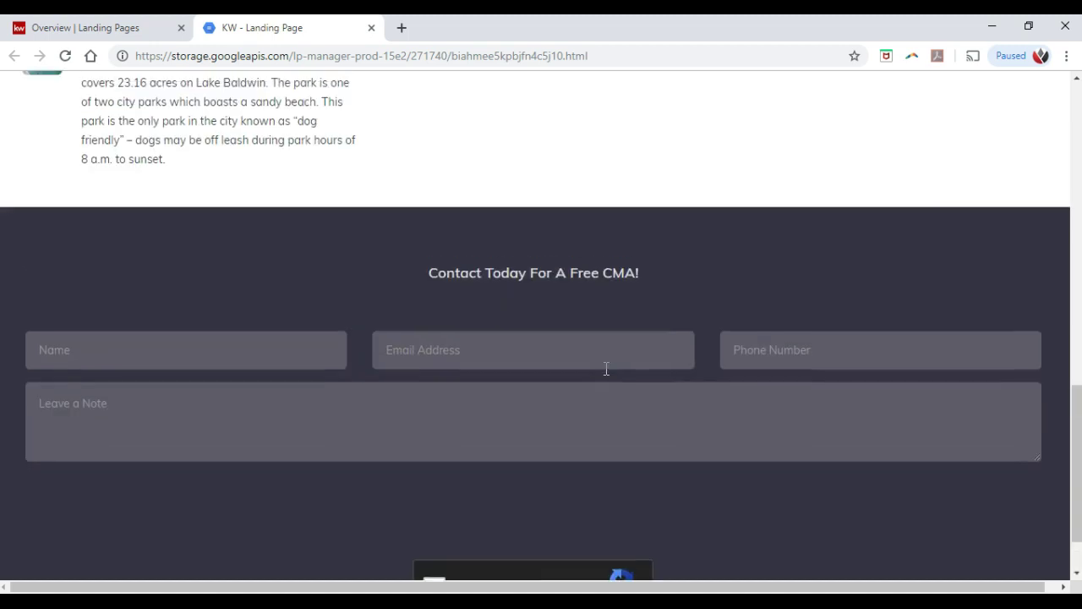
scroll(606, 369, up, 1)
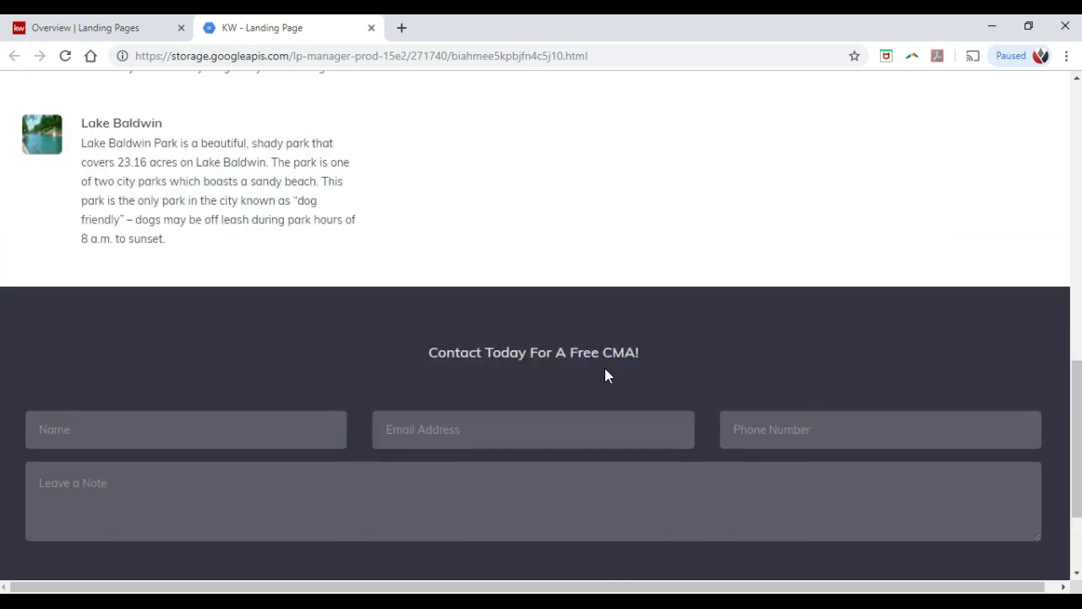
scroll(604, 368, up, 1)
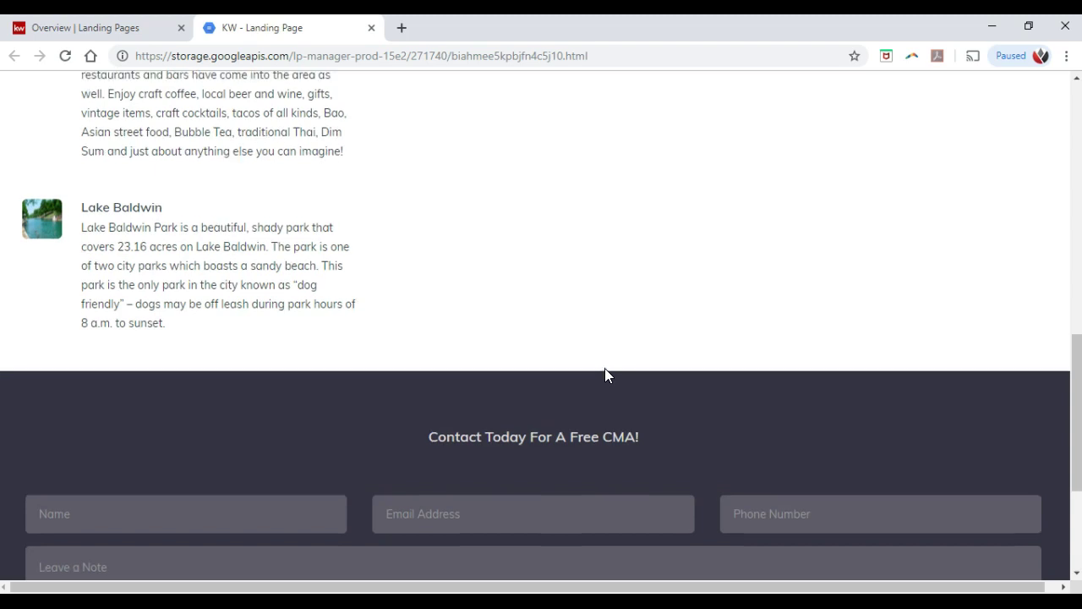
scroll(606, 369, up, 1)
scroll(606, 376, up, 3)
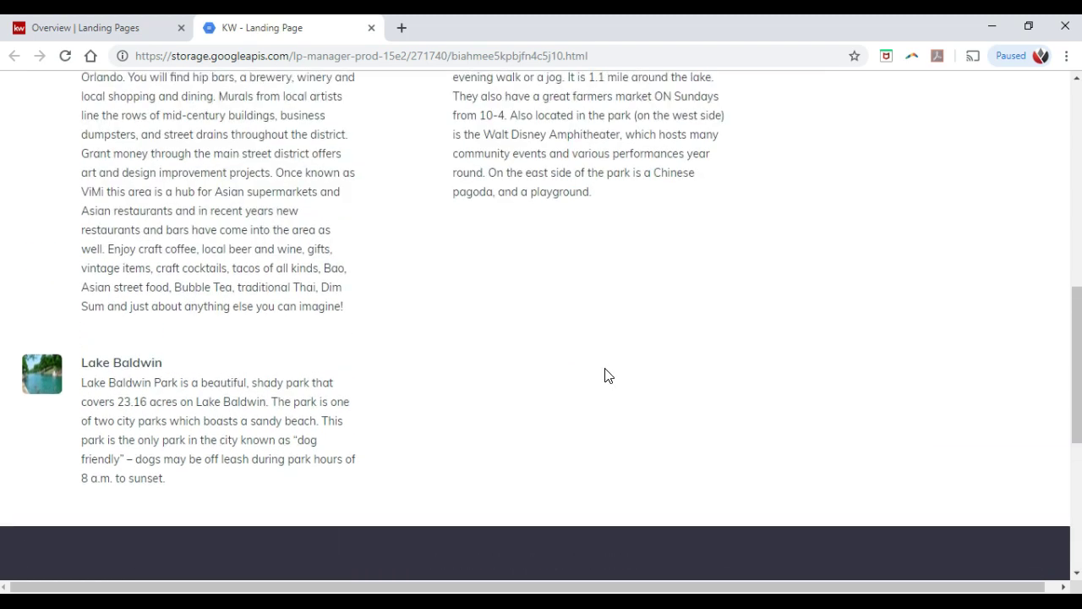
Step: Close the published page tab and set the Coytown North Landing Page inactive
click(370, 28)
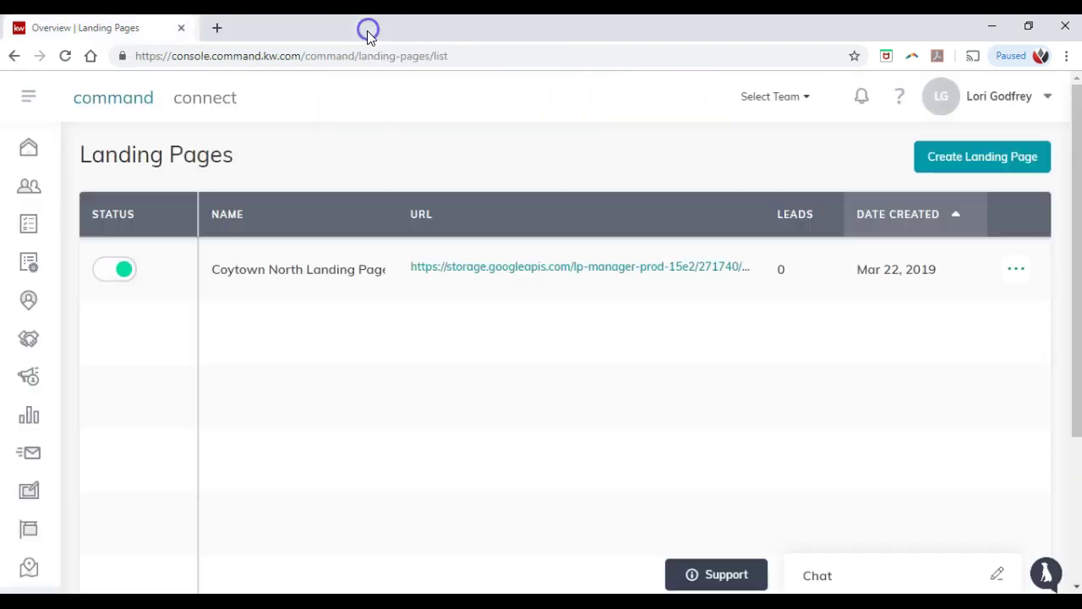
click(121, 271)
click(472, 391)
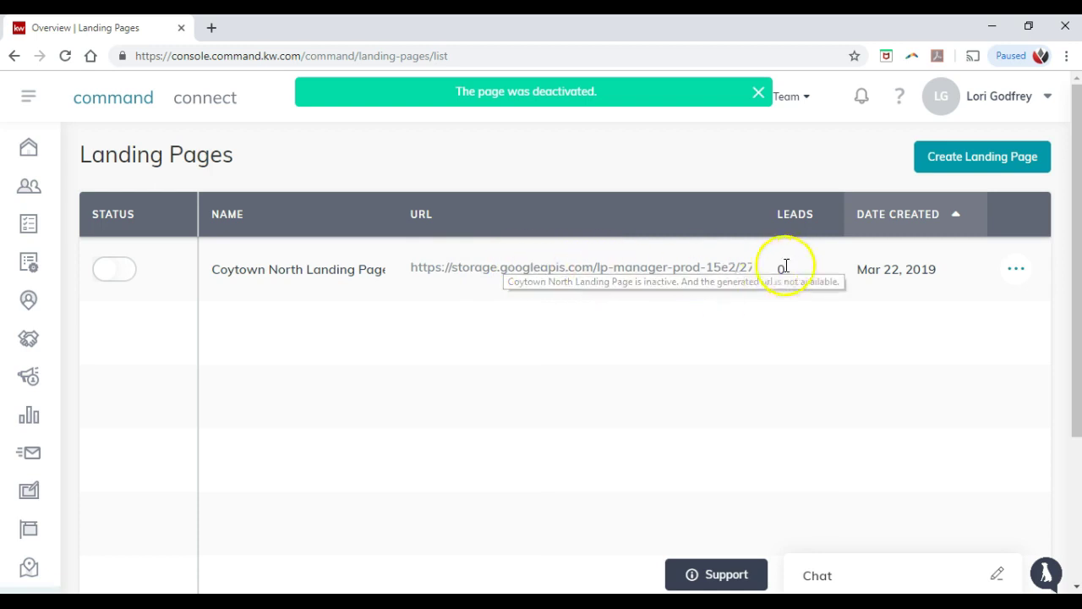
Step: Delete the Coytown North Landing Page and confirm the deletion
click(1015, 269)
click(929, 380)
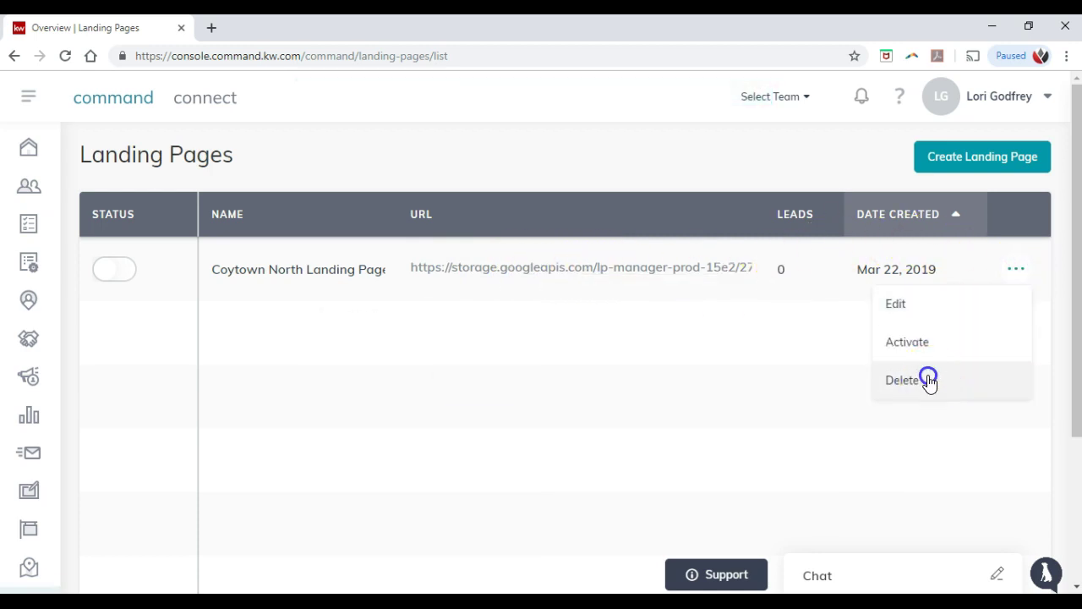
click(496, 382)
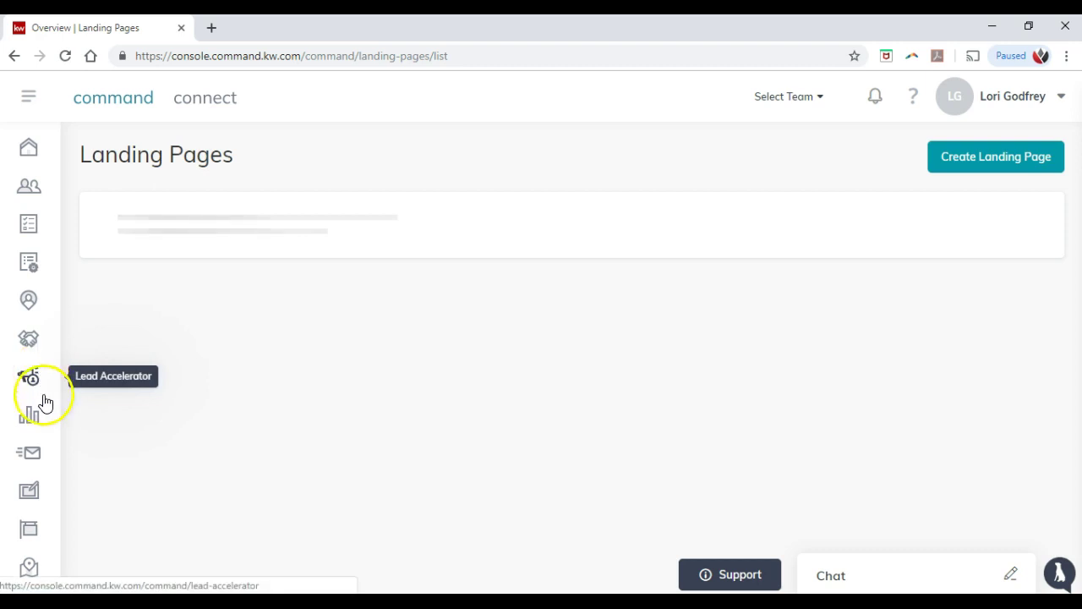
Step: In SketchHouse's KW Sketch Library, open 'Property Details | Signature Red' without choosing a listing
click(34, 503)
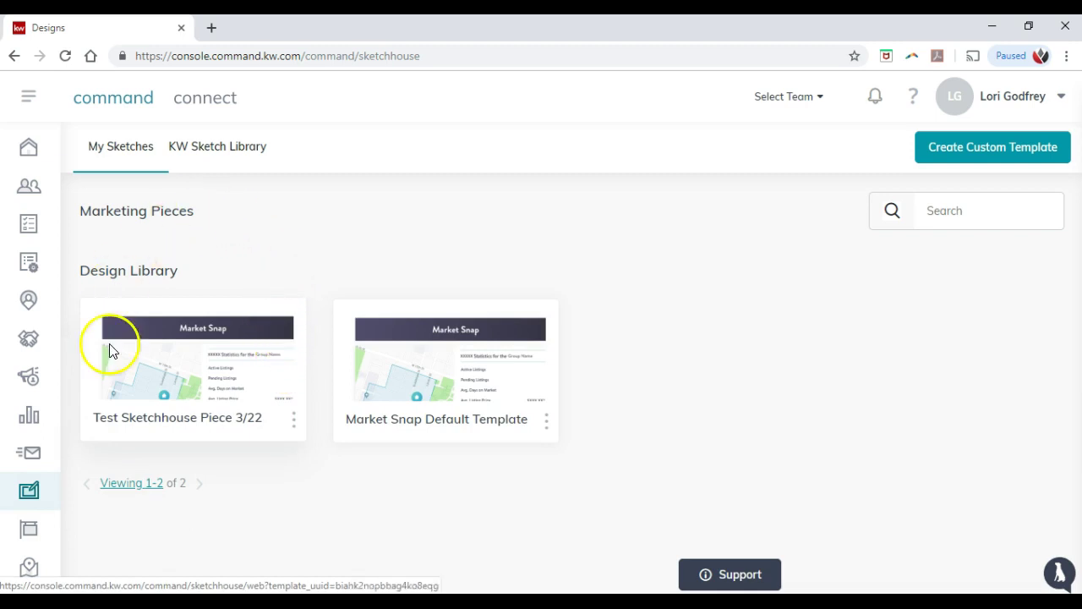
click(219, 153)
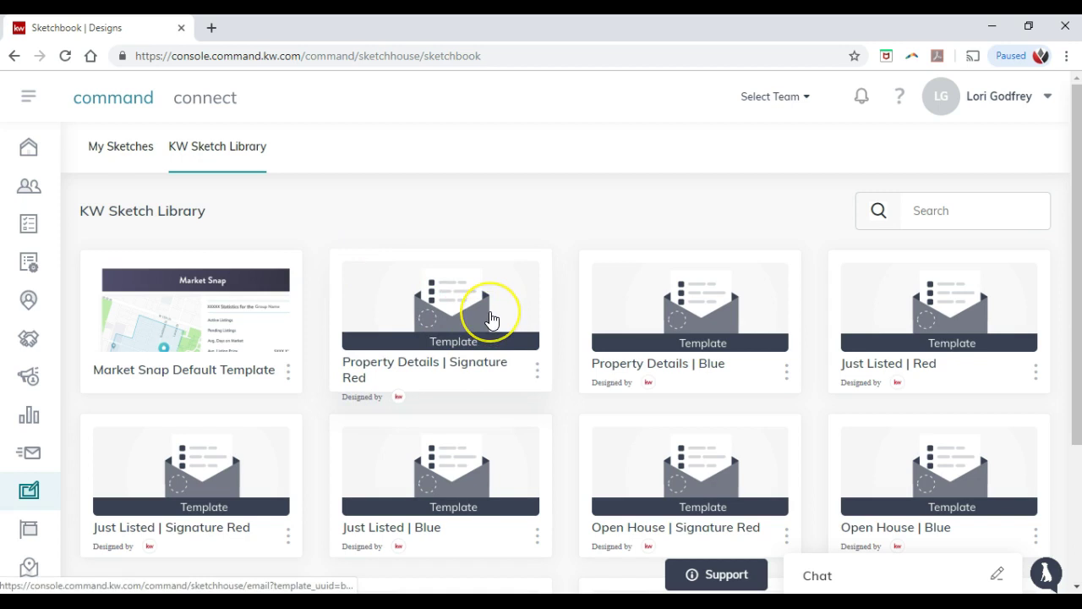
click(491, 315)
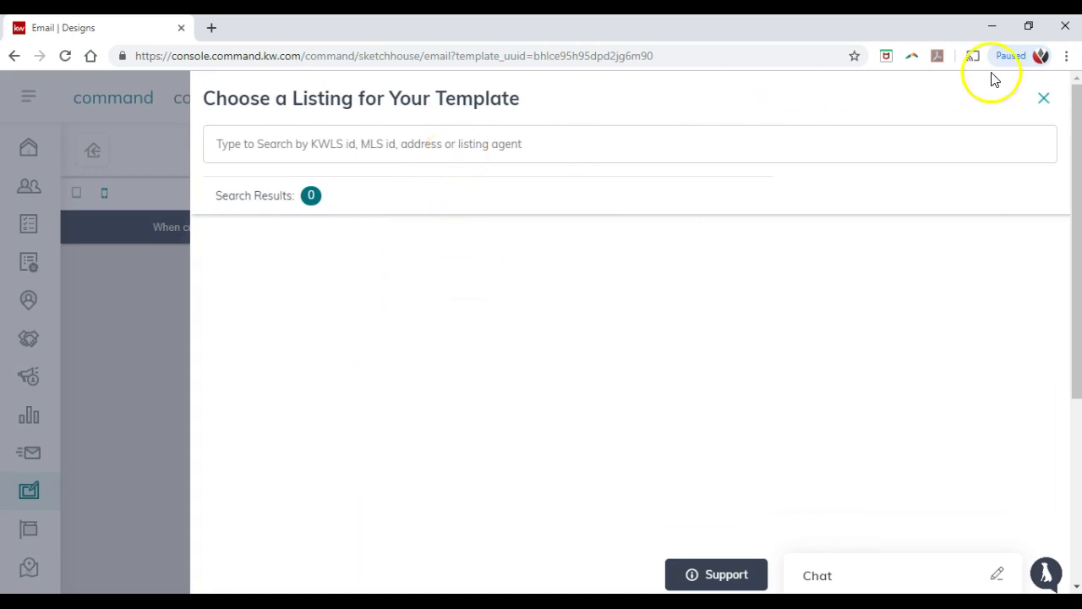
click(1044, 99)
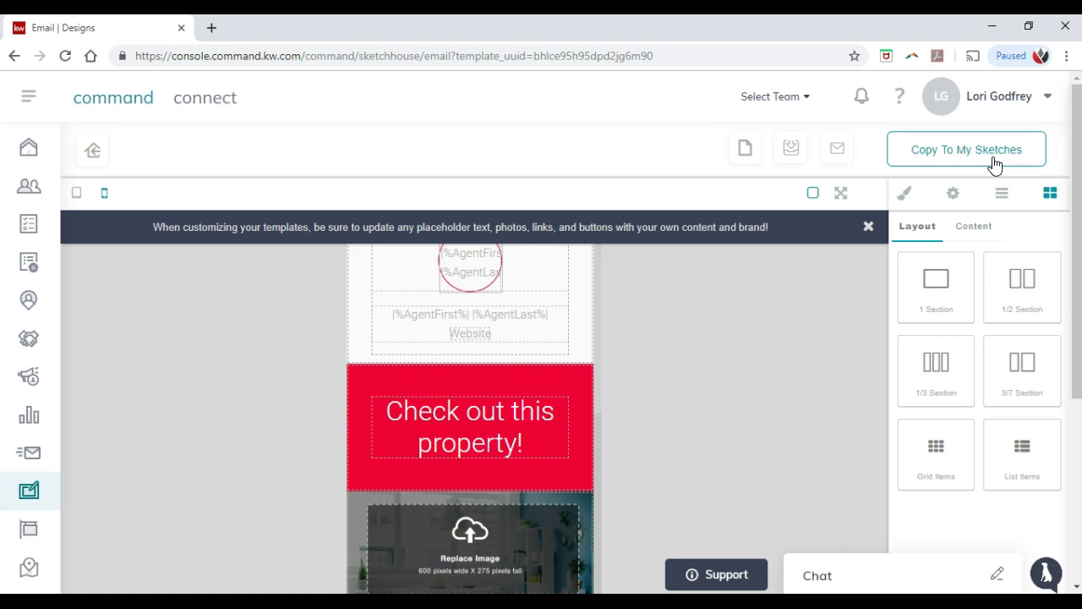
Step: Copy the template to My Sketches under the file name 'Test Property Details Page'
click(994, 159)
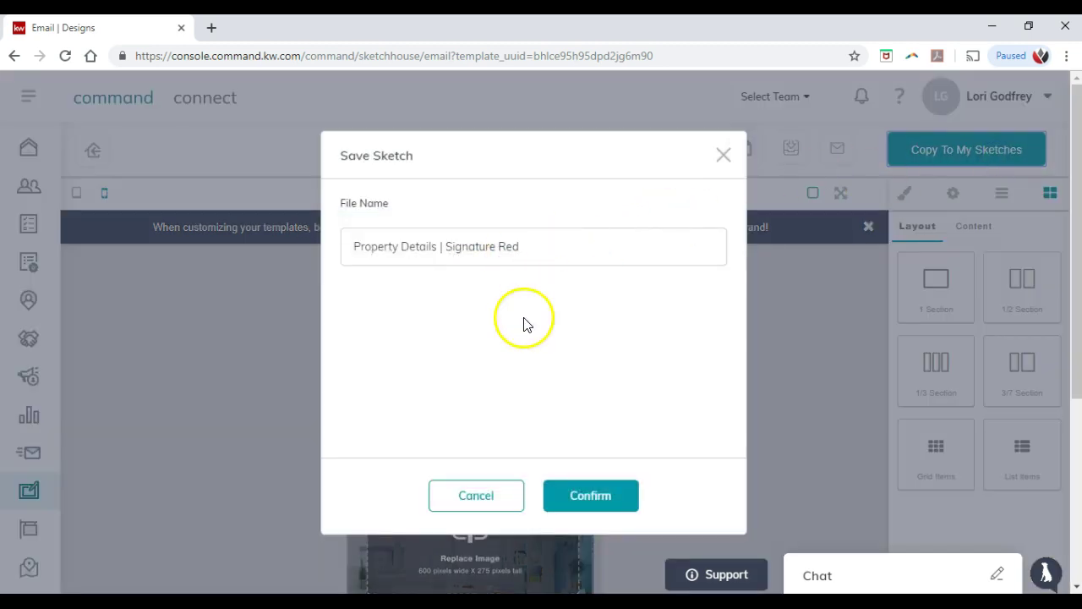
drag(563, 240, 157, 250)
text(Test Propert)
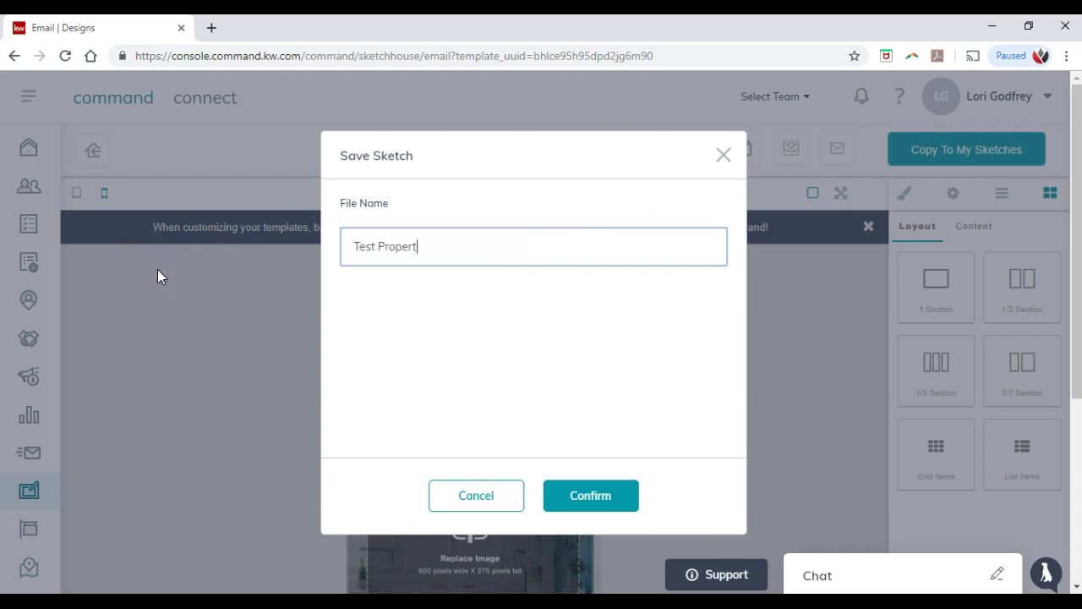
text(y Details Page)
click(555, 497)
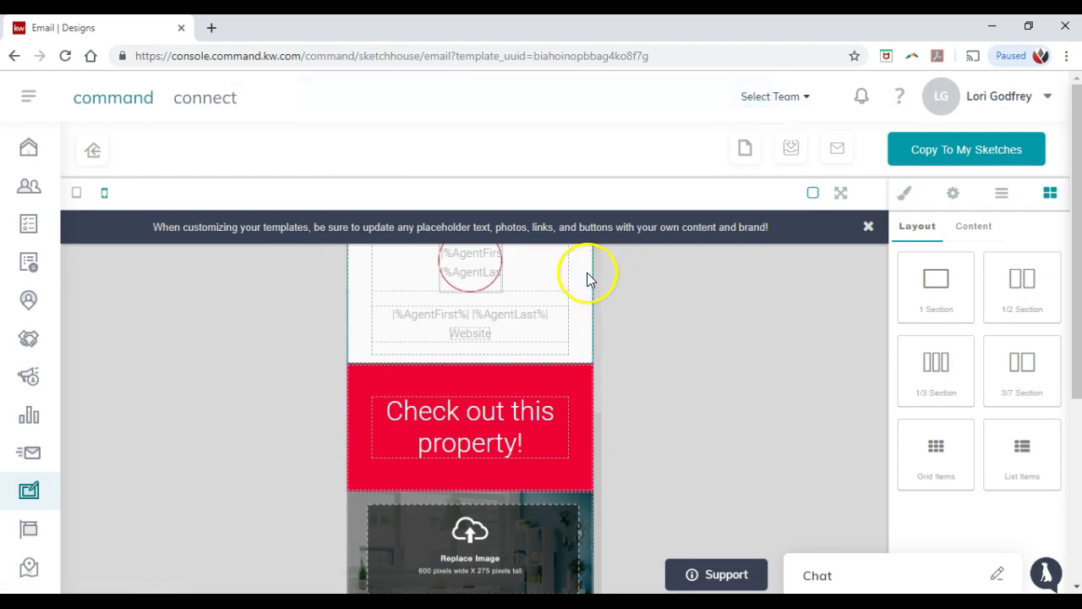
Step: Dismiss the placeholder-content reminder and glance at the account menu
click(868, 227)
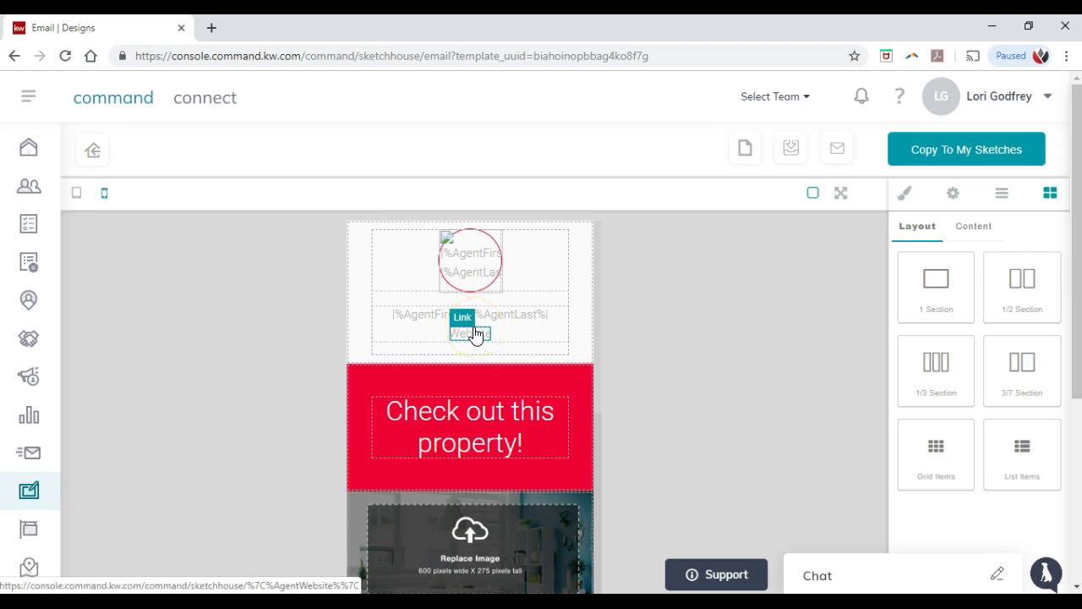
click(996, 98)
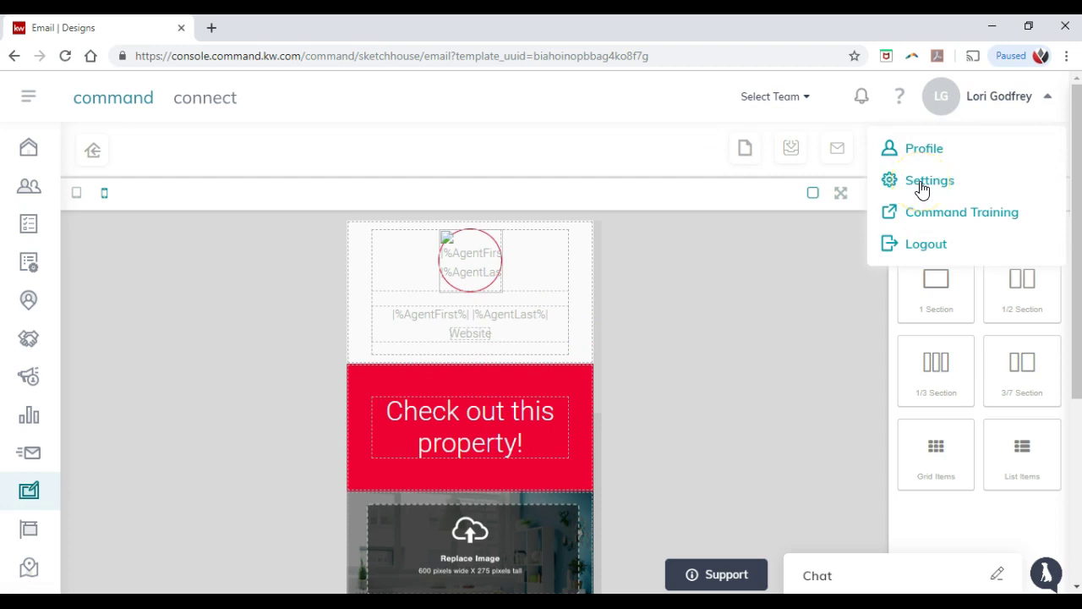
click(628, 316)
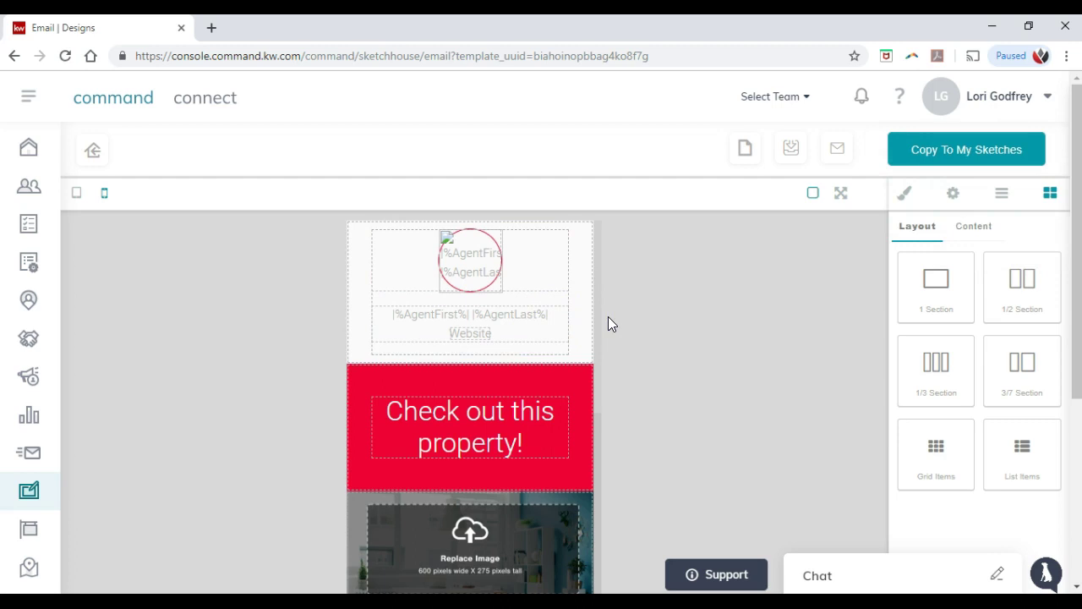
Step: Check the Copy To My Sketches, Import Template and Download Html options, then return to My Sketches
click(966, 149)
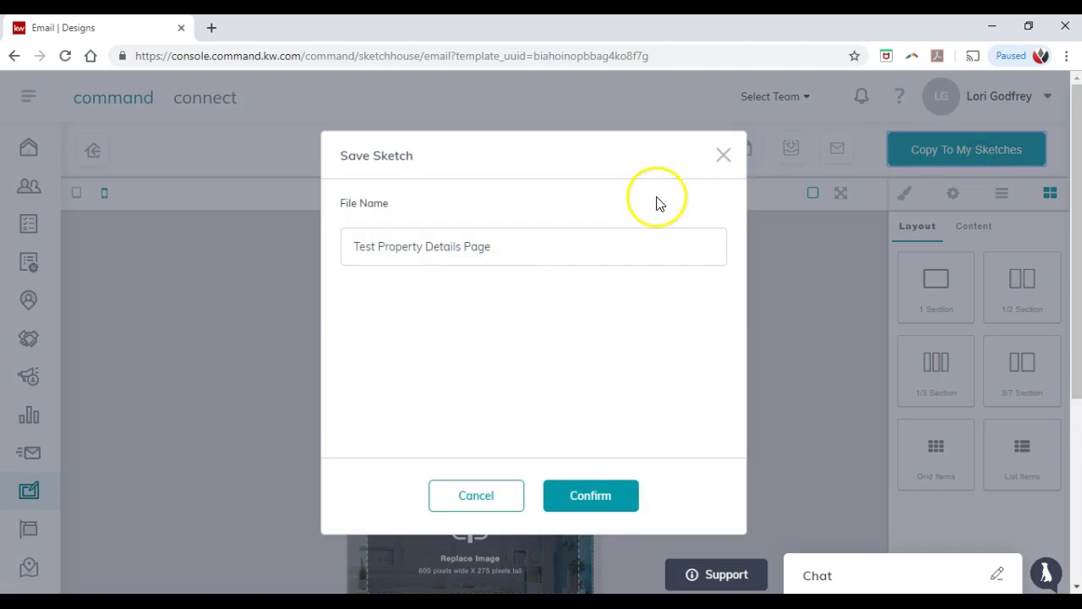
click(720, 155)
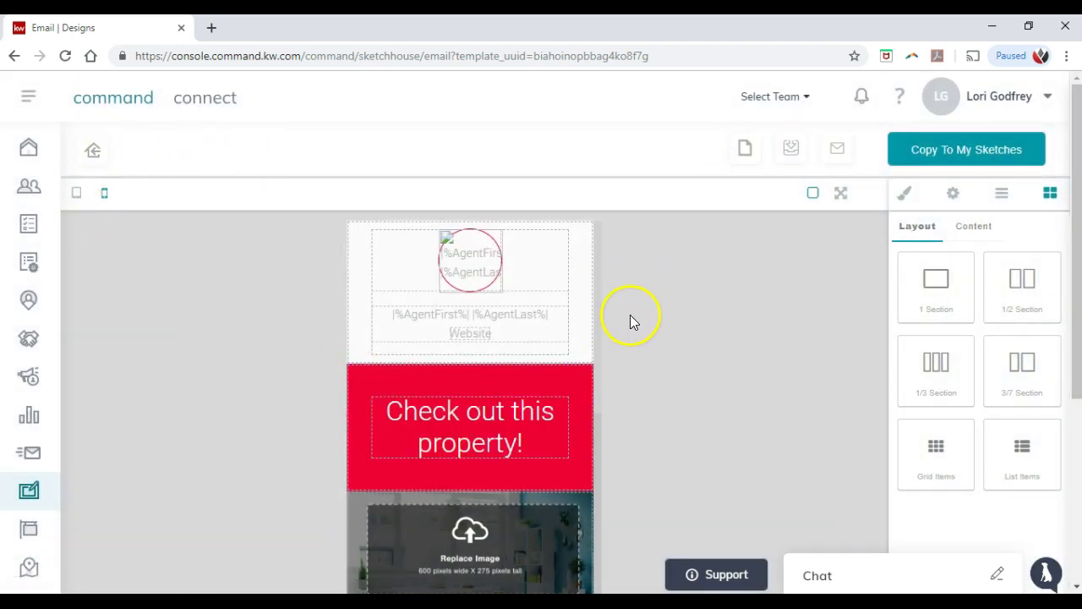
click(742, 150)
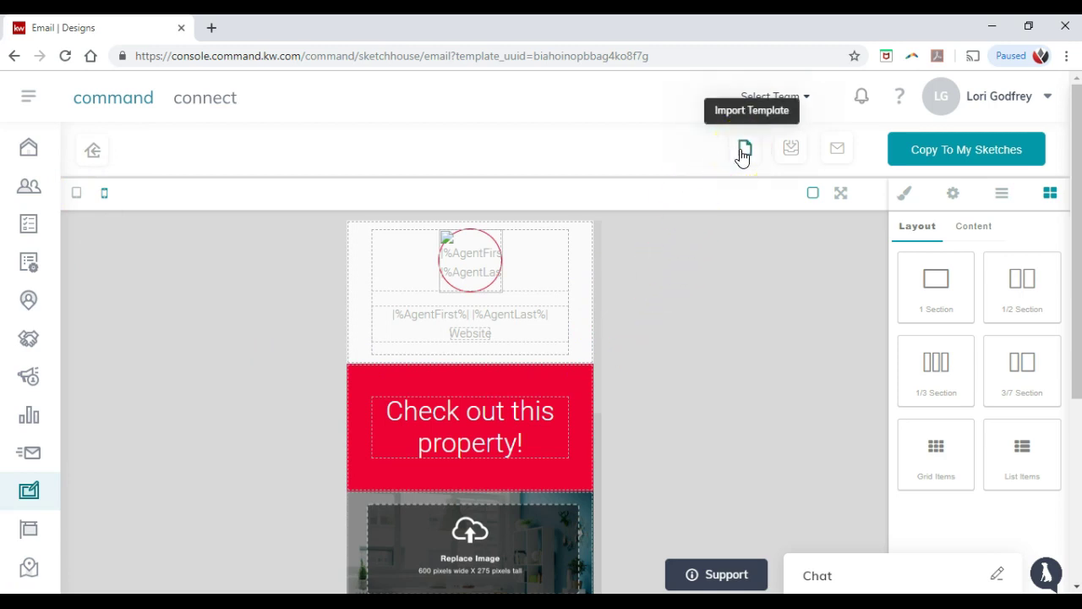
click(790, 151)
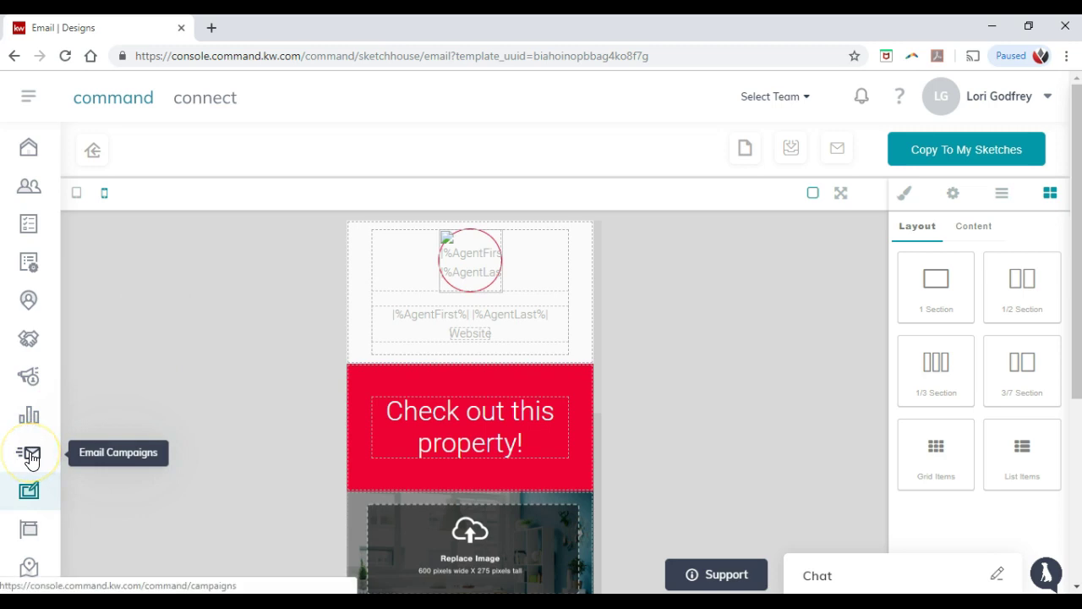
click(95, 152)
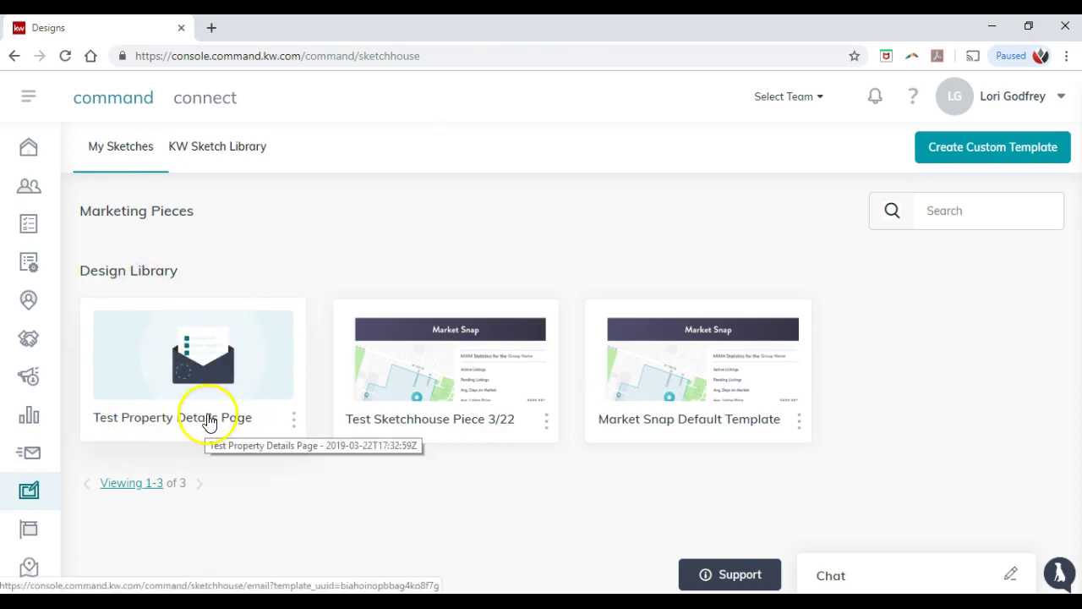
Step: Delete the 'Test Sketchhouse Piece 3/22' sketch and return to the Command dashboard
click(545, 420)
click(507, 447)
click(562, 431)
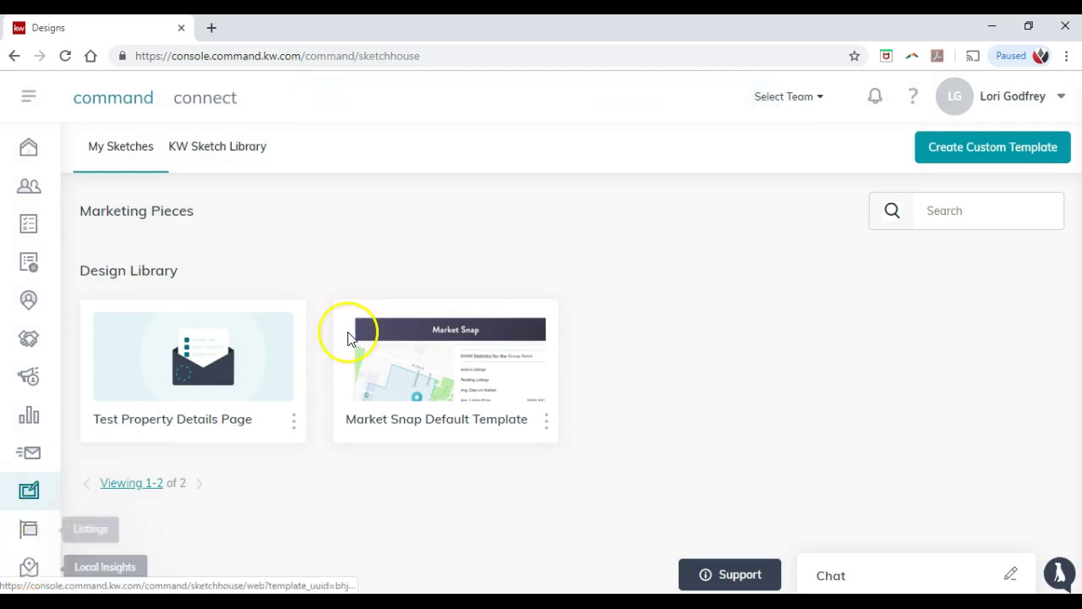
click(151, 102)
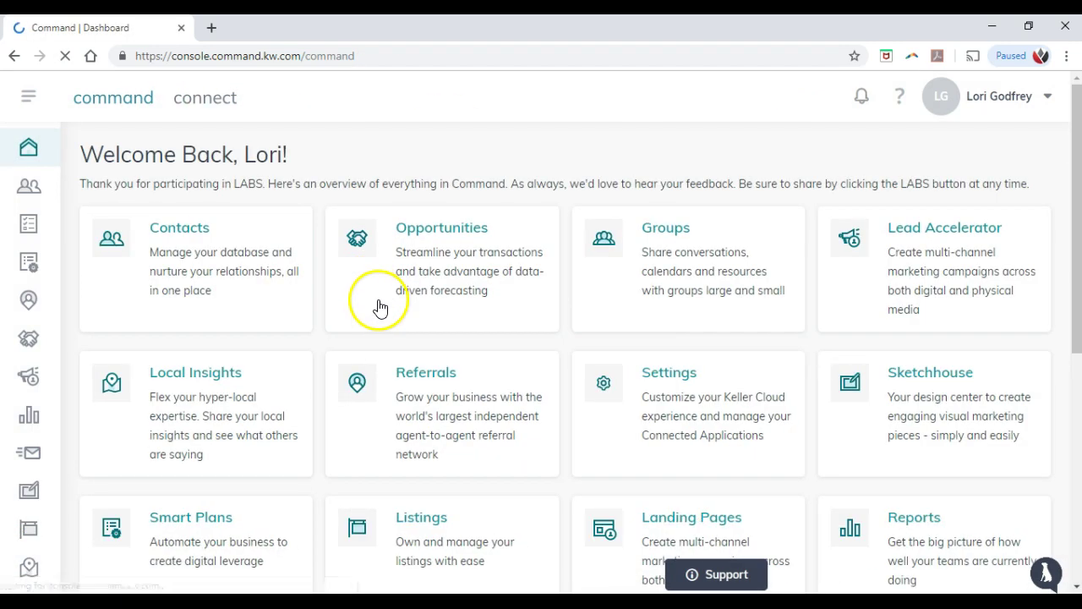
Step: In Landing Pages, browse the Select Page or Template list, then cancel creating a page
click(631, 509)
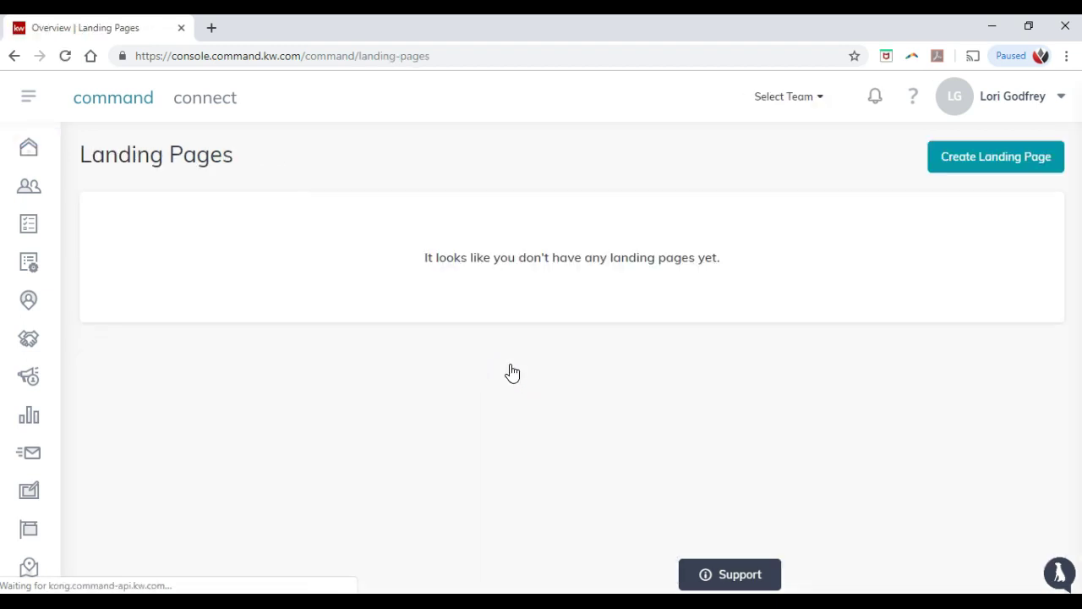
click(993, 165)
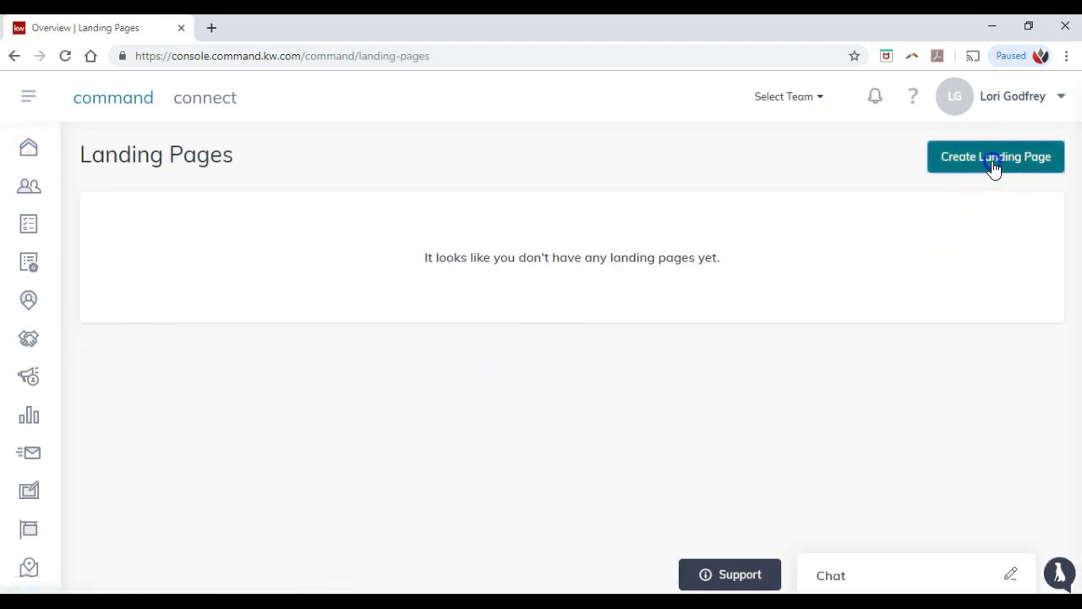
click(549, 331)
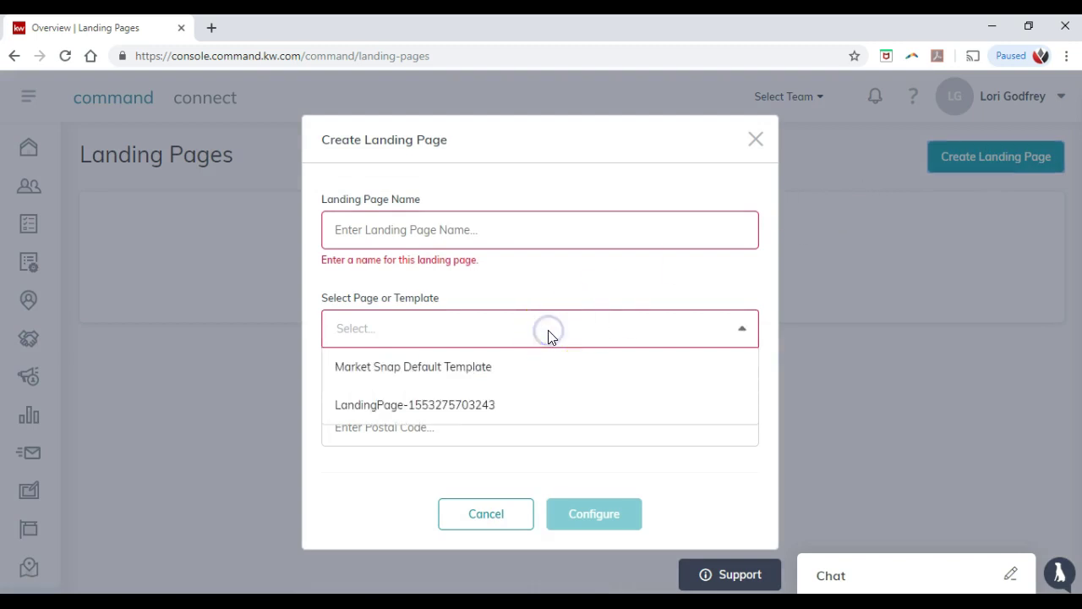
click(548, 335)
click(548, 336)
click(382, 485)
click(485, 328)
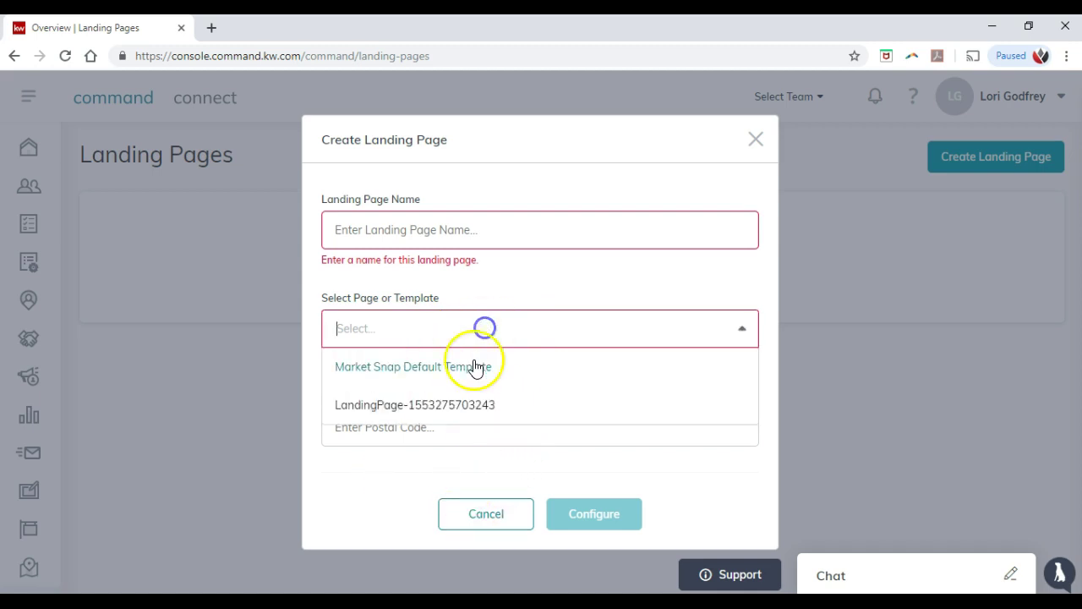
click(503, 519)
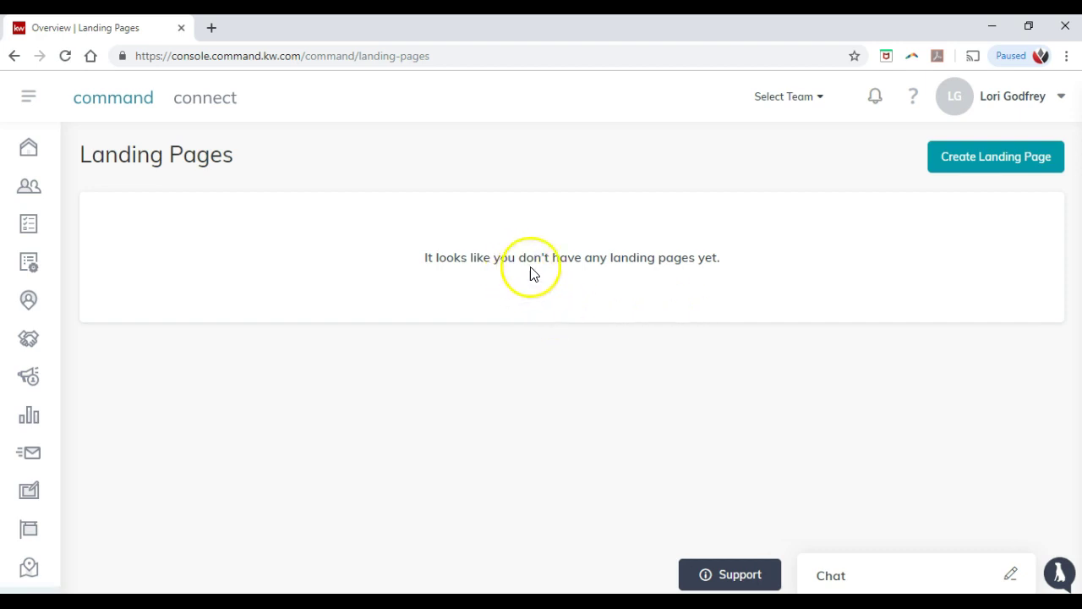
Step: Check the account menu, then go to the Contacts list
click(1023, 102)
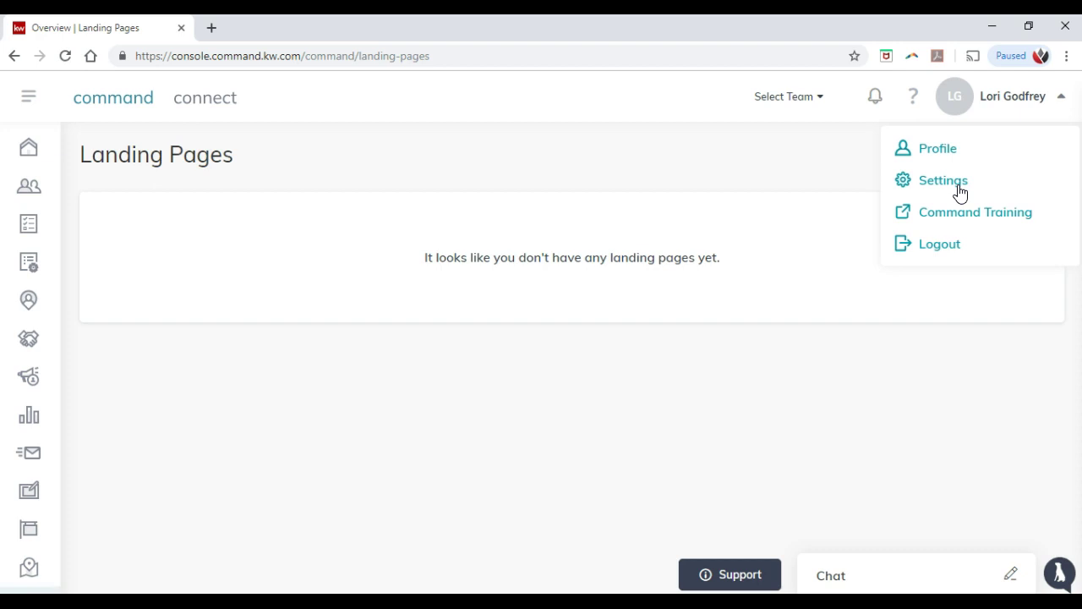
click(538, 164)
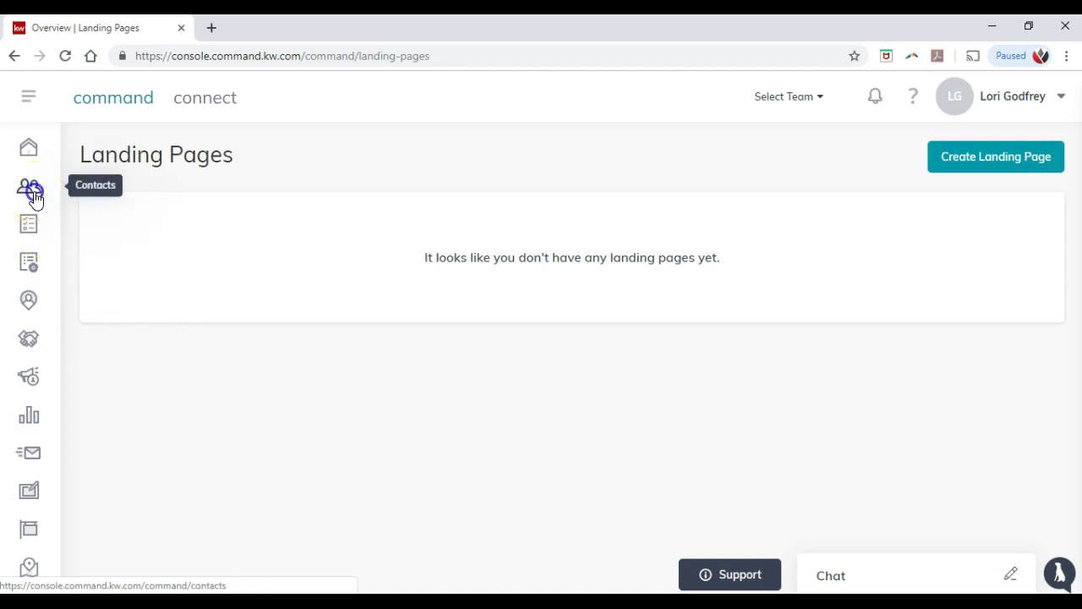
click(28, 187)
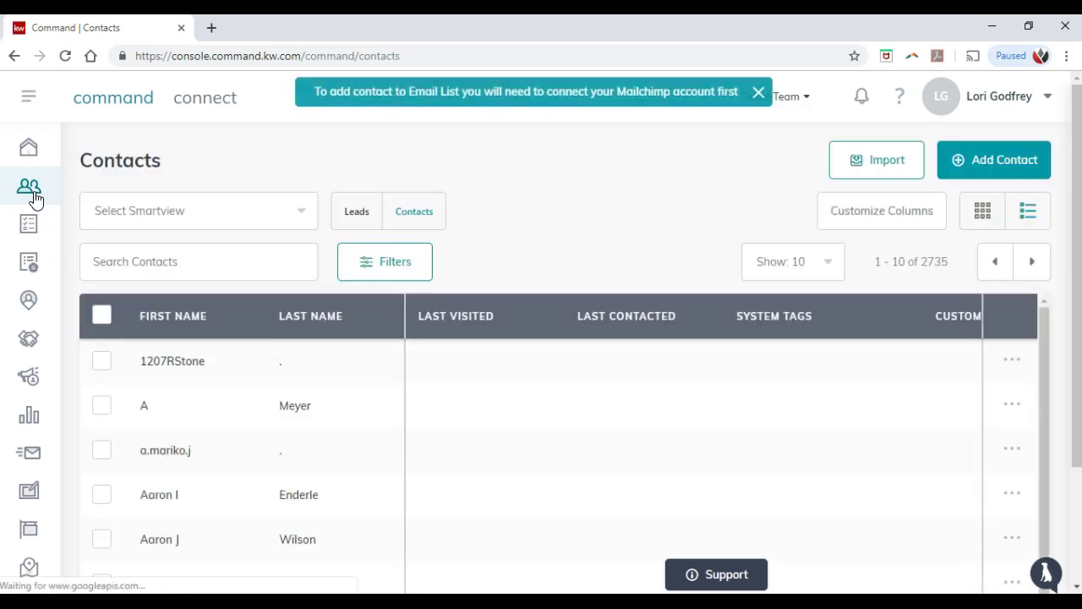
Step: Search contacts by the client's full name, then trim it to the first name for 34 matches
click(150, 251)
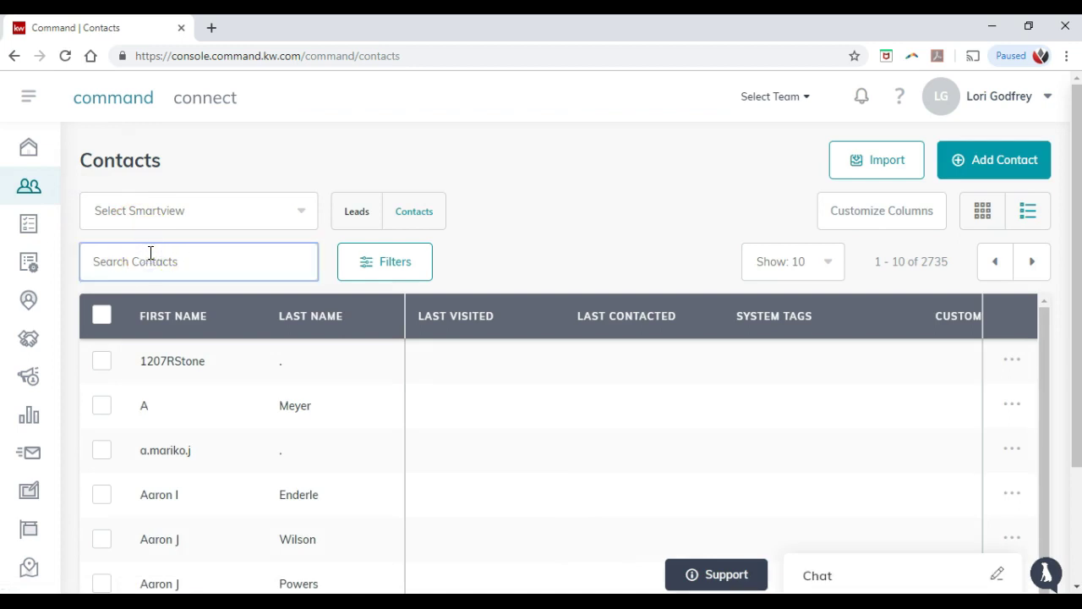
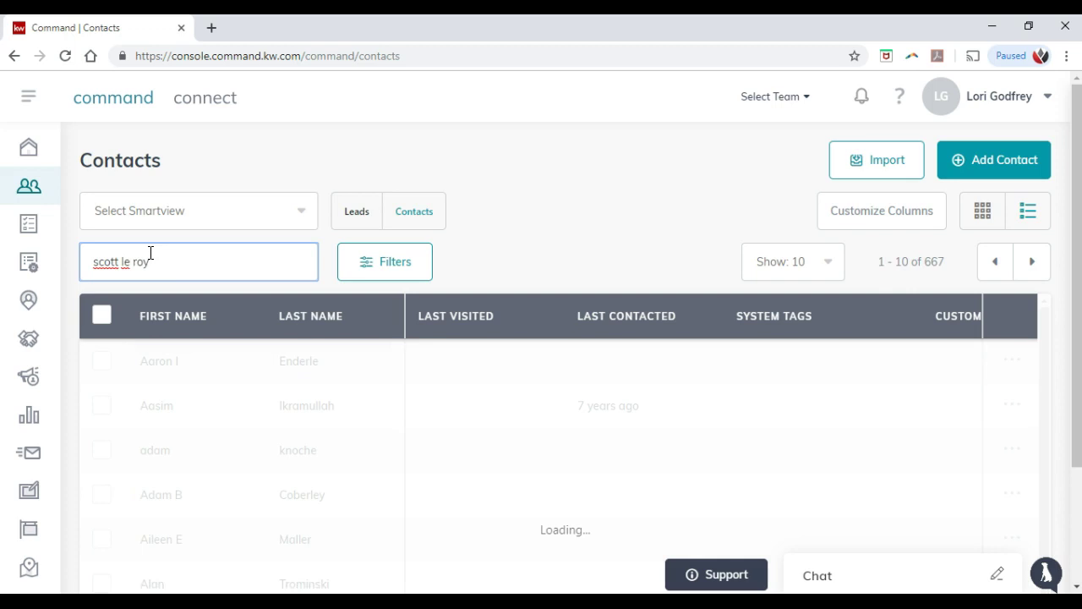
click(160, 258)
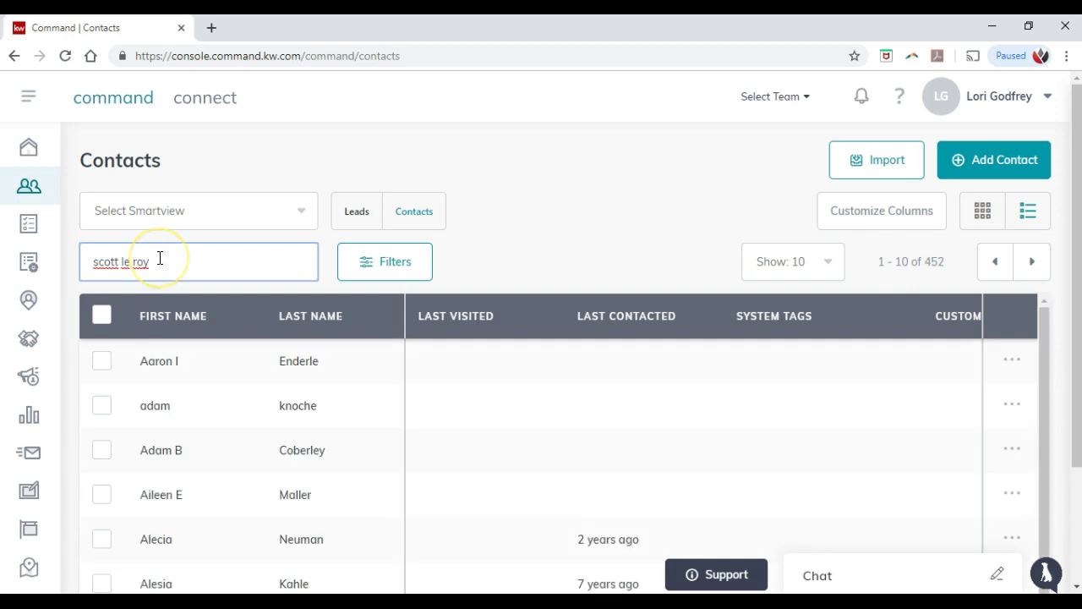
key(BackSpace)
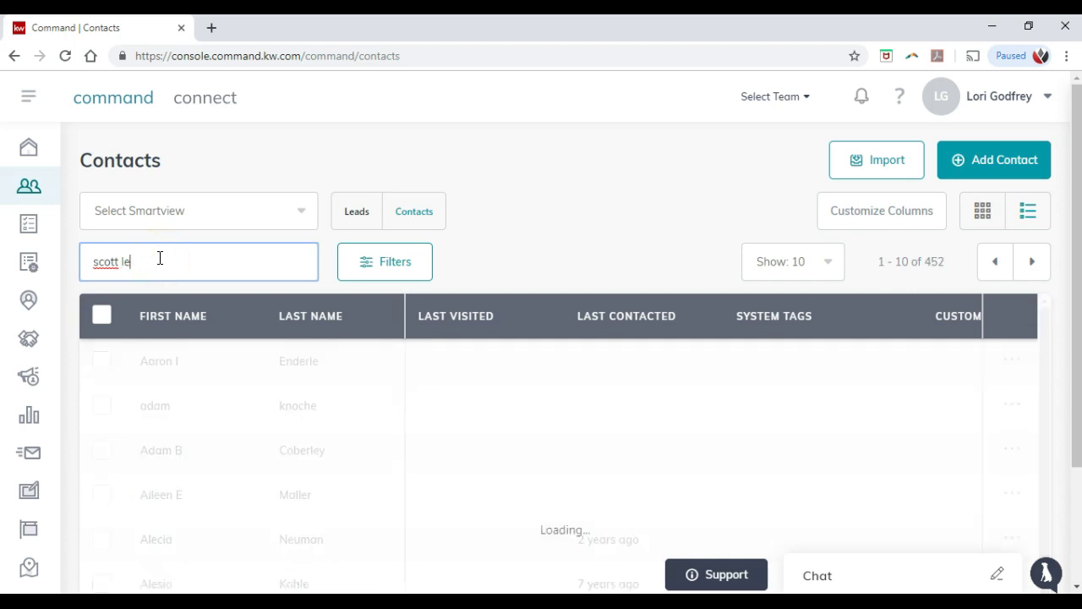
click(162, 258)
key(BackSpace)
key(BackSpace)
key(BackSpace)
click(247, 414)
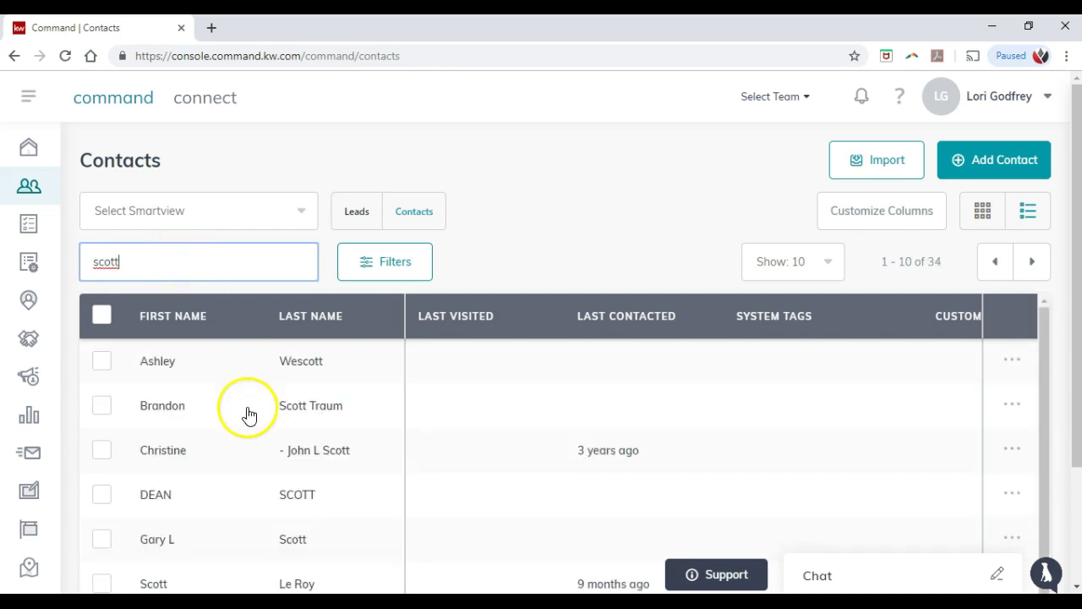
scroll(270, 440, down, 1)
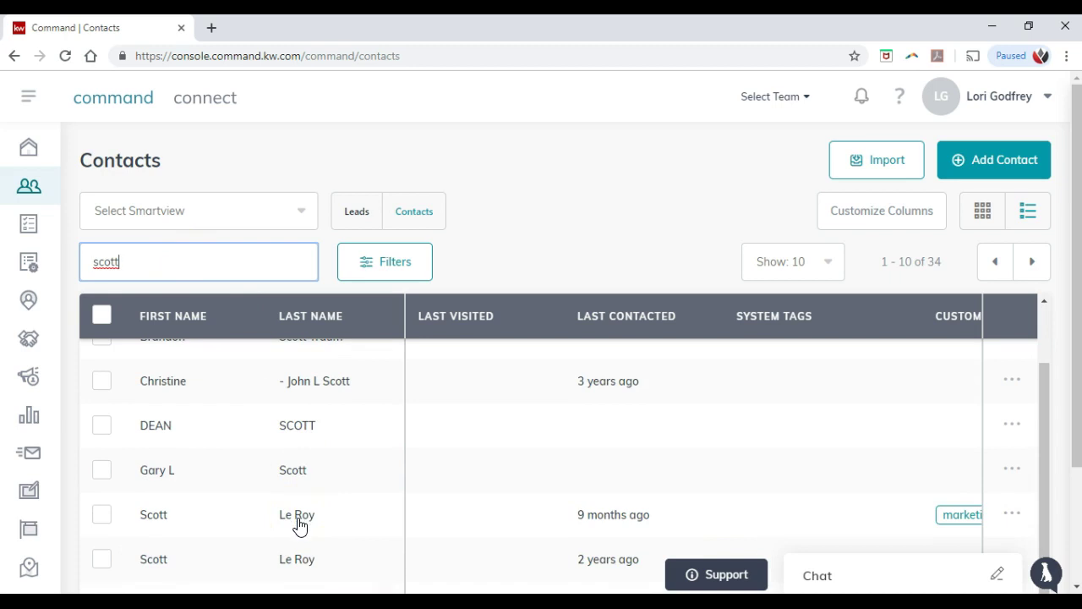
Step: Open the client's Le Roy contact record, view Notes and Opportunities, and scroll to Neighborhoods
click(217, 517)
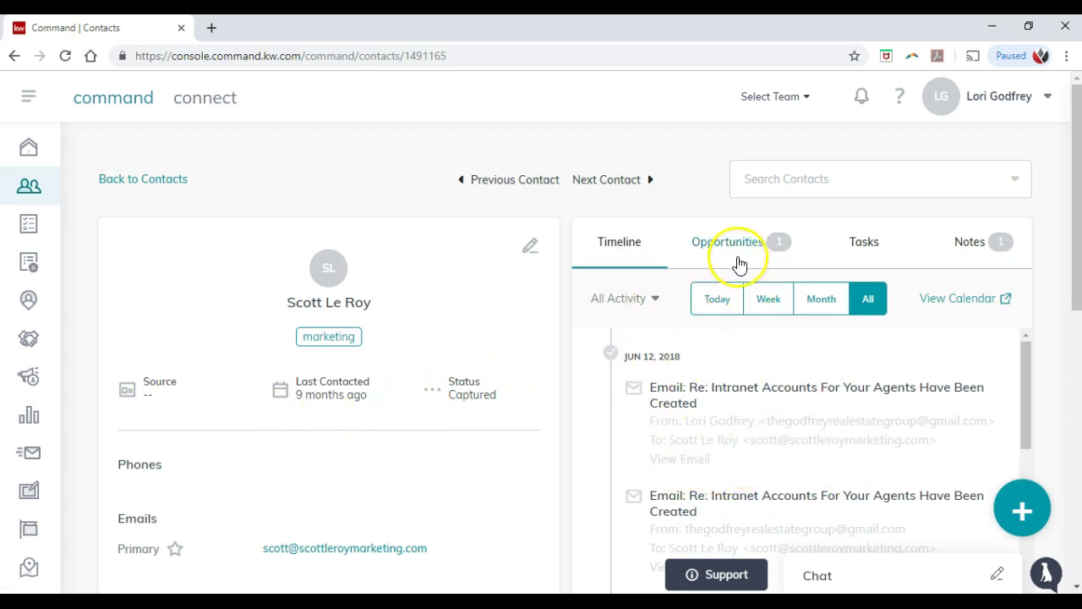
click(976, 256)
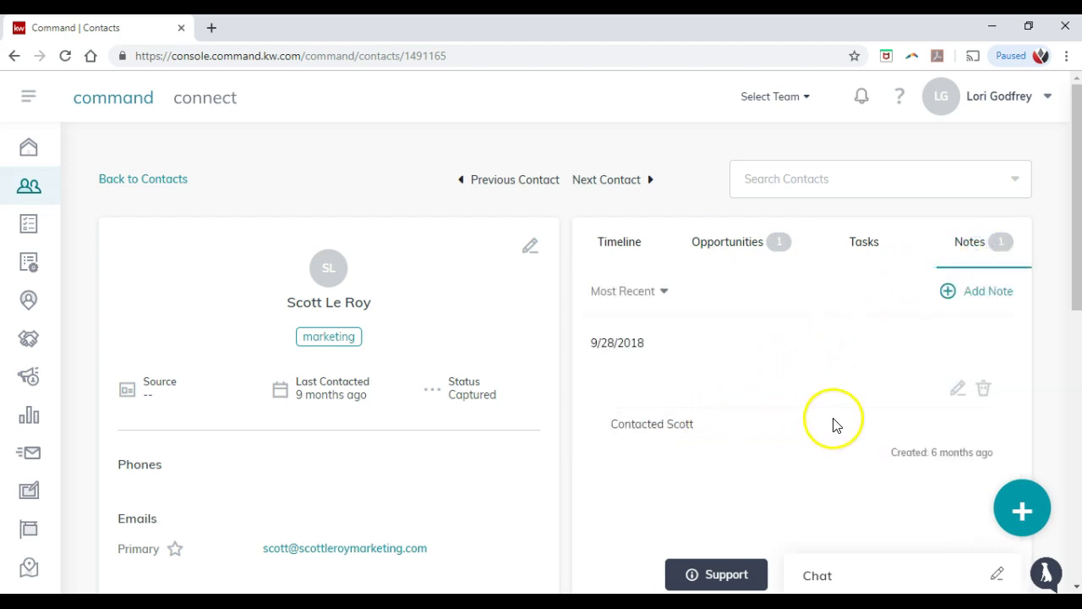
click(783, 251)
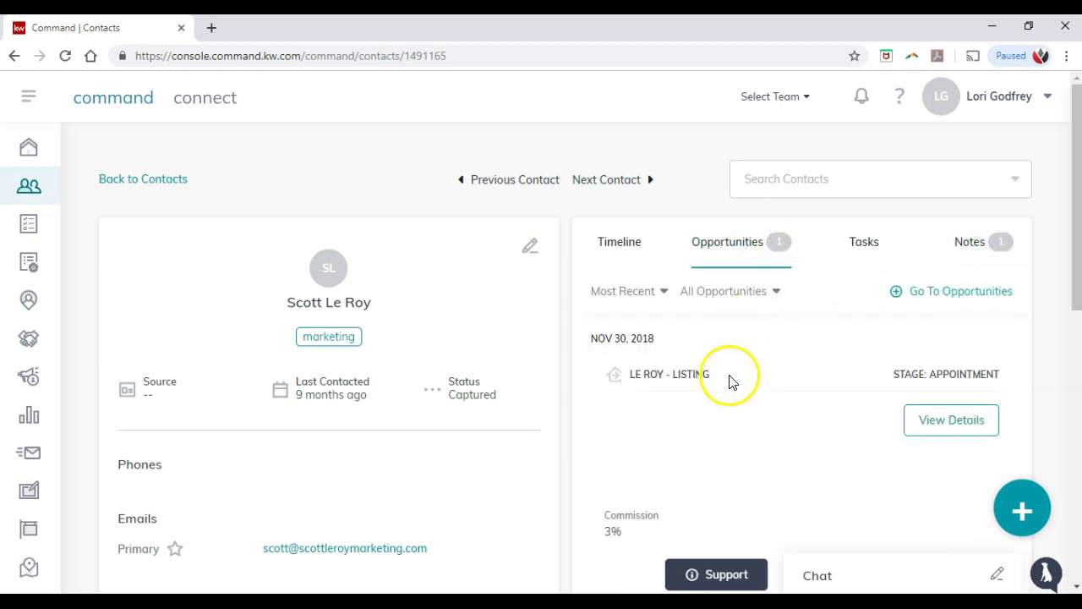
scroll(329, 410, down, 4)
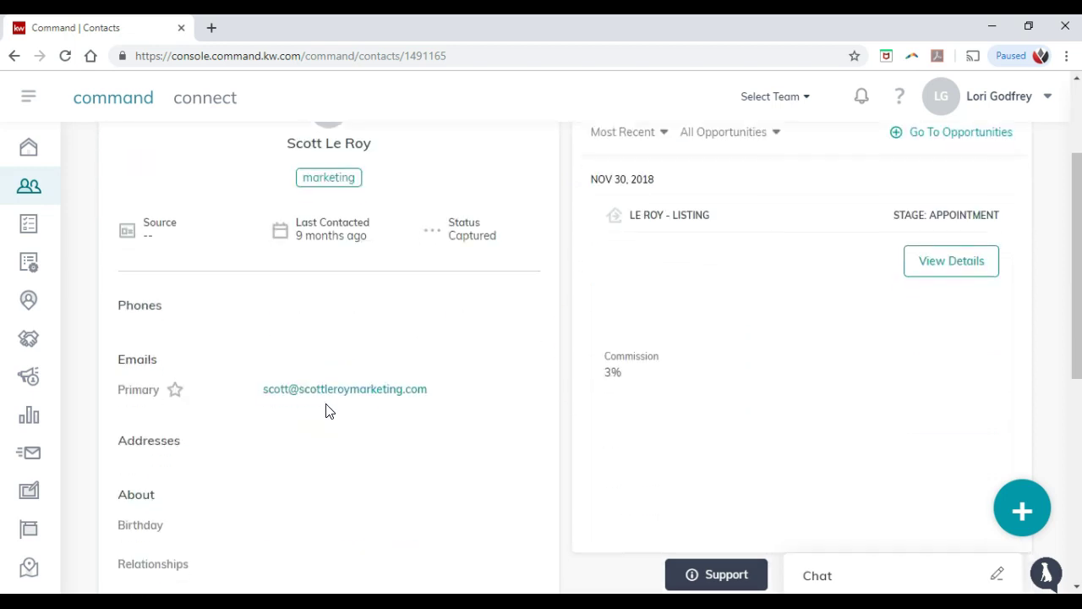
scroll(329, 411, down, 2)
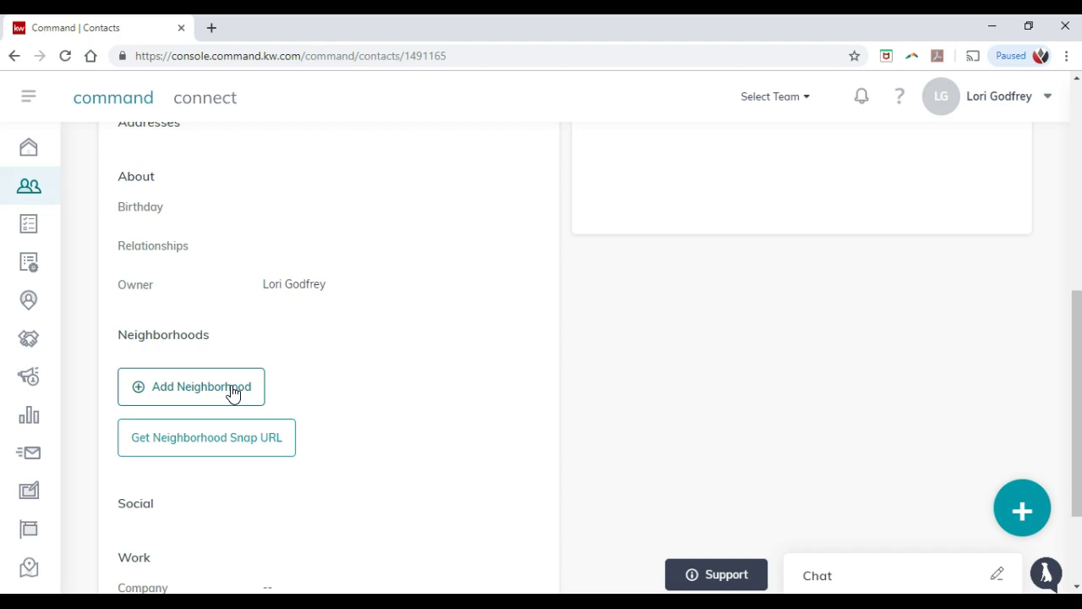
Step: Search the neighborhoods for 'orlando' and tag the contact with Downtown Orlando - Orlando
click(234, 393)
click(225, 439)
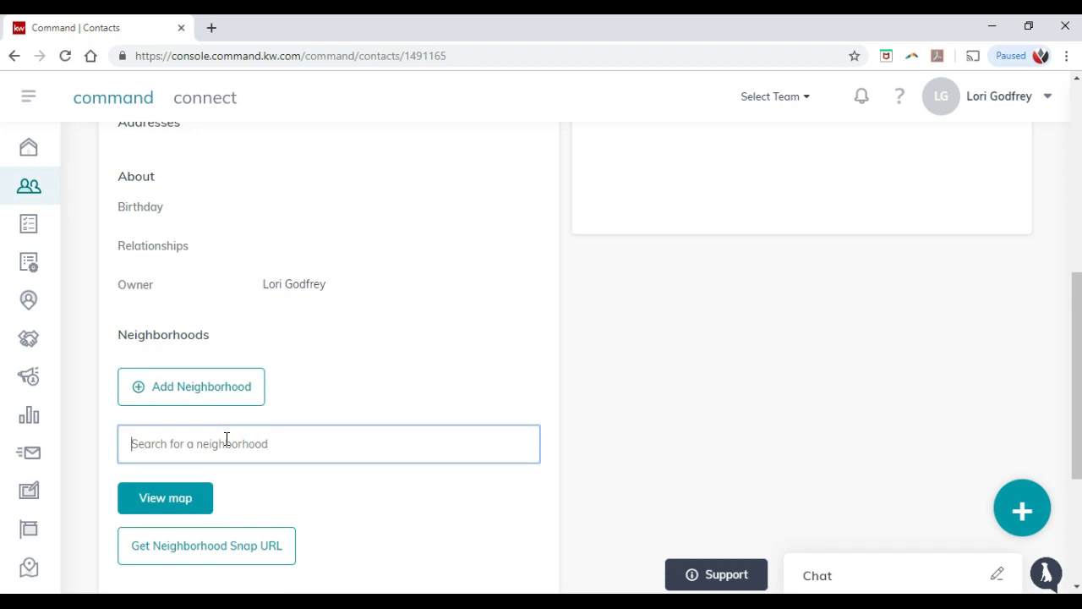
text(32803)
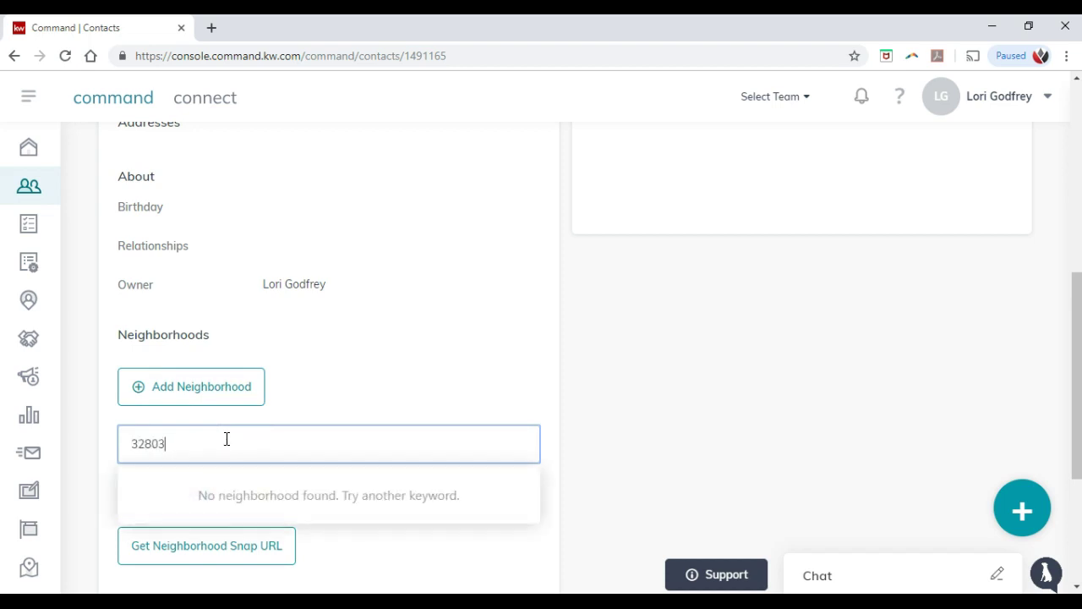
key(ctrl+a)
text(orla)
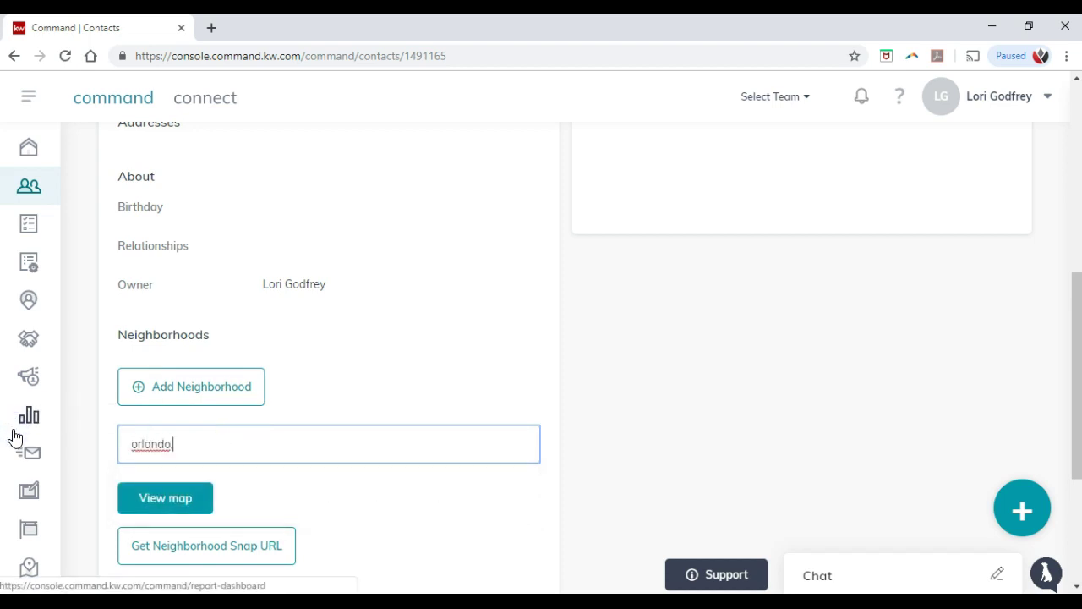
click(197, 441)
key(BackSpace)
key(BackSpace)
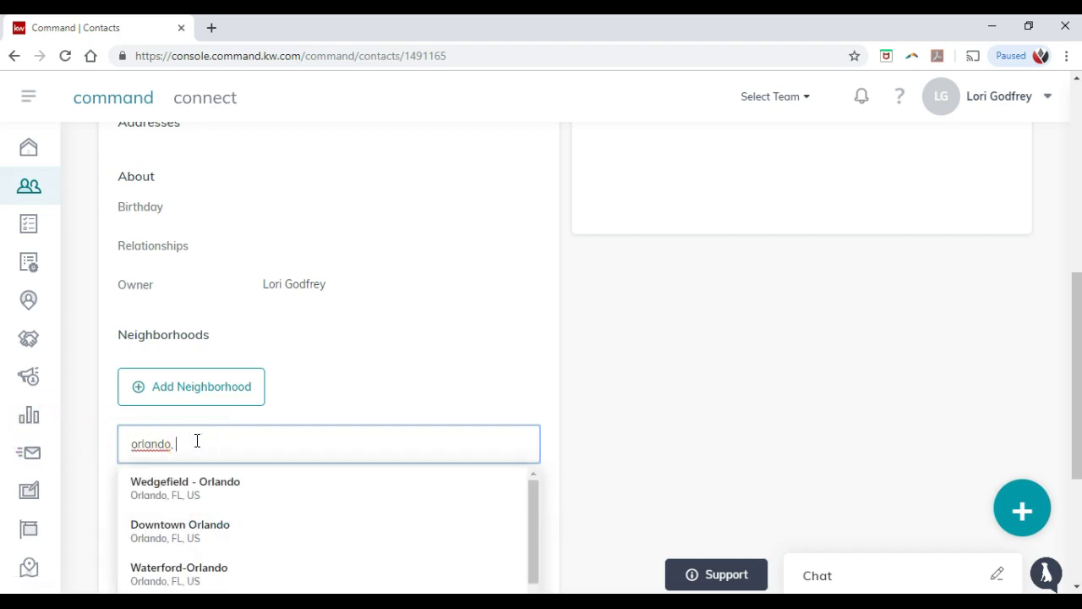
scroll(253, 392, down, 1)
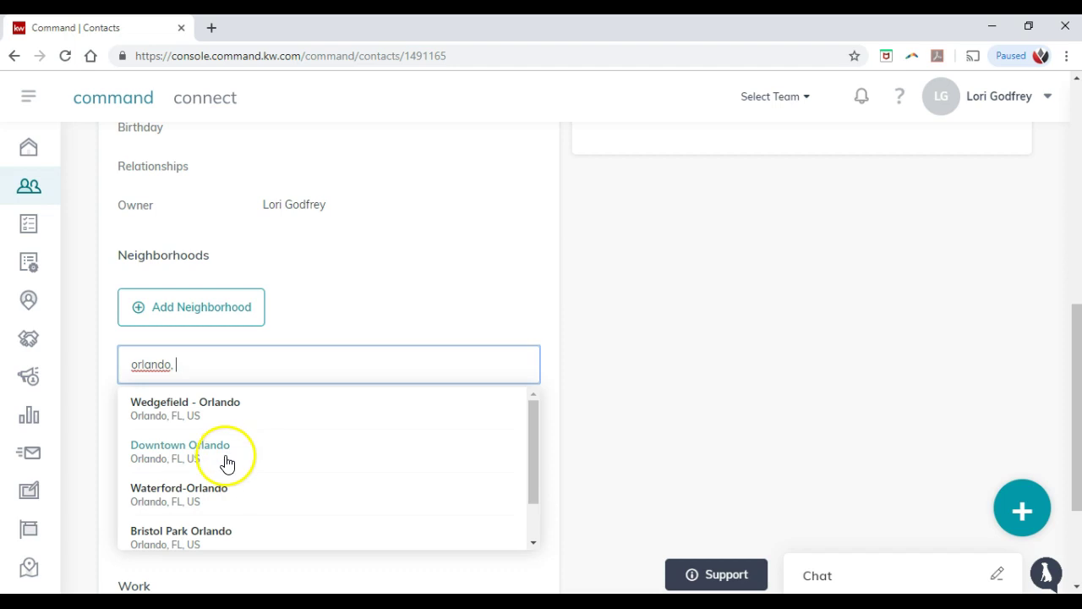
click(226, 460)
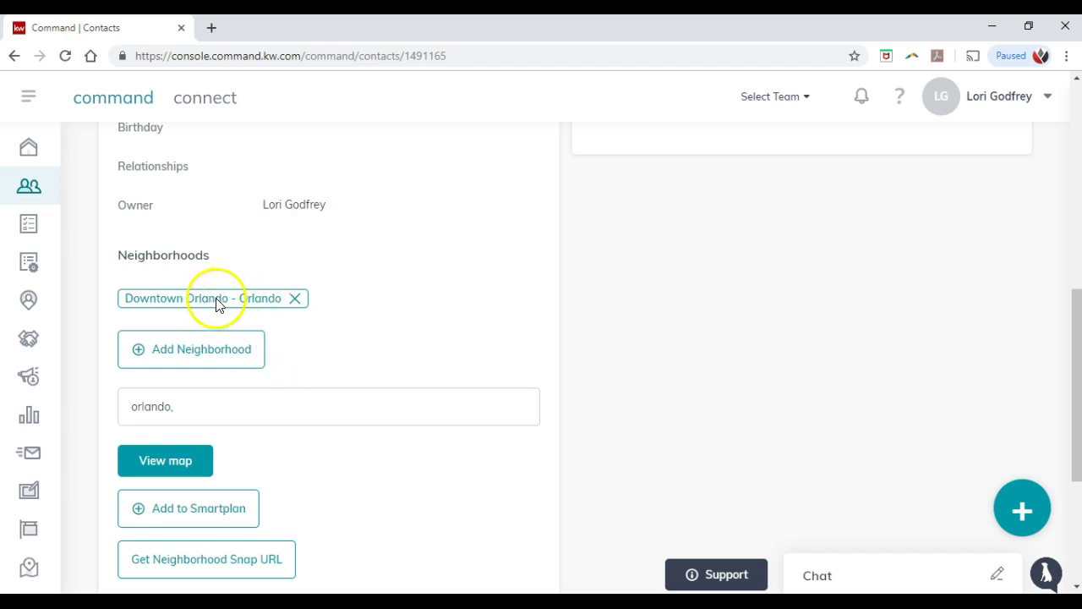
scroll(227, 328, down, 1)
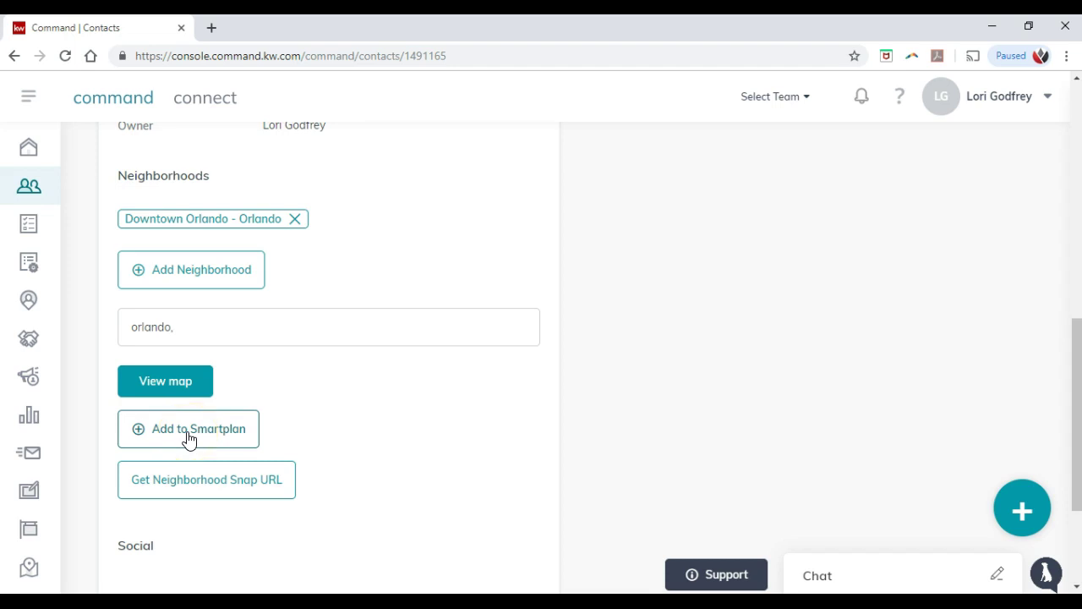
Step: Generate the Downtown Orlando neighborhood.kw.com Snap URL and copy it to the clipboard
click(174, 483)
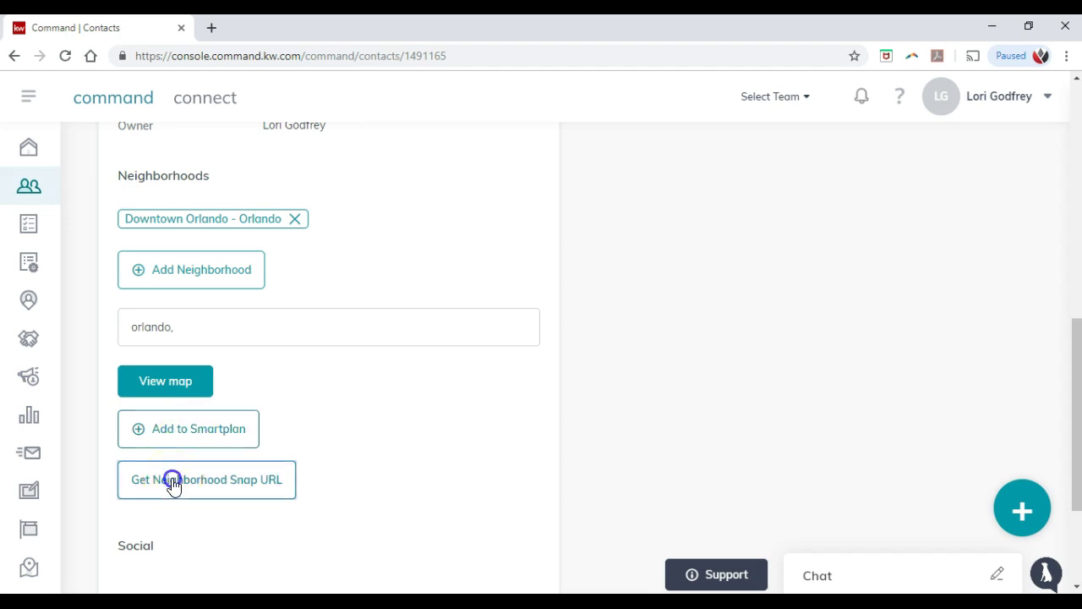
click(349, 420)
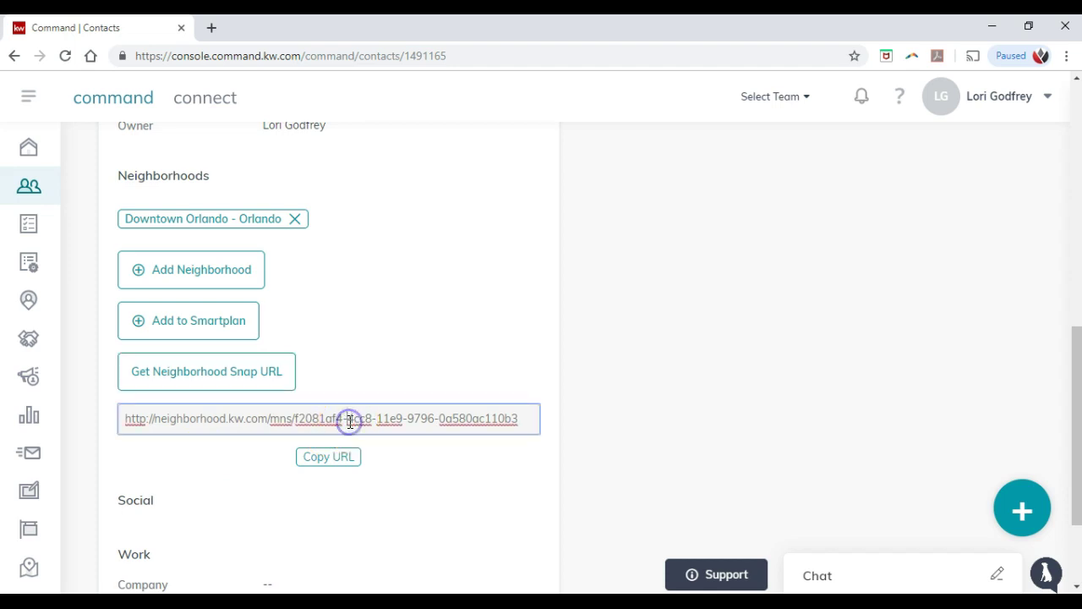
key(ctrl+a)
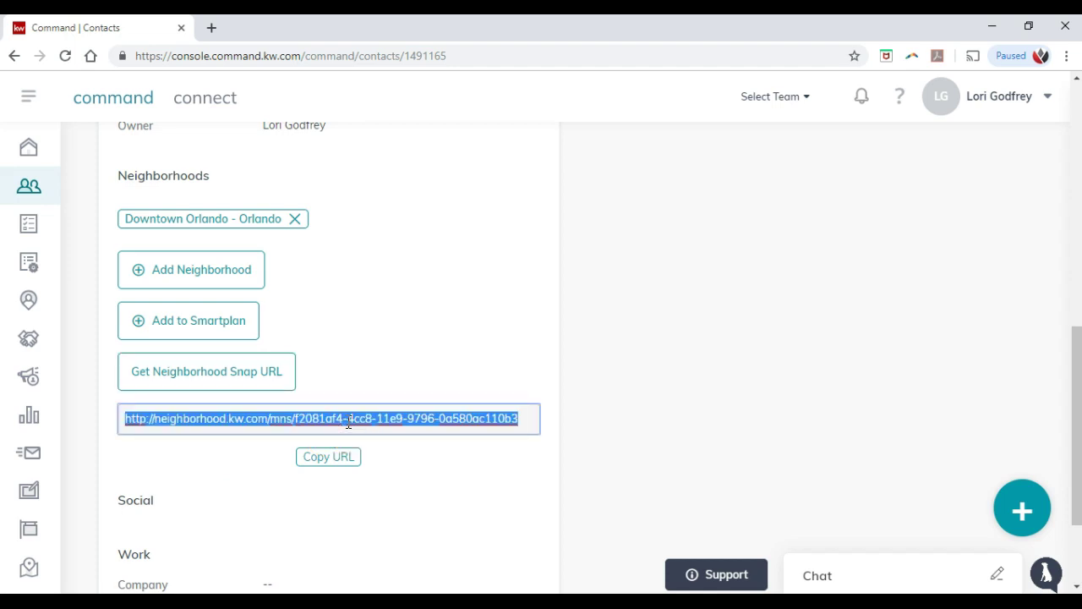
click(354, 423)
right_click(361, 418)
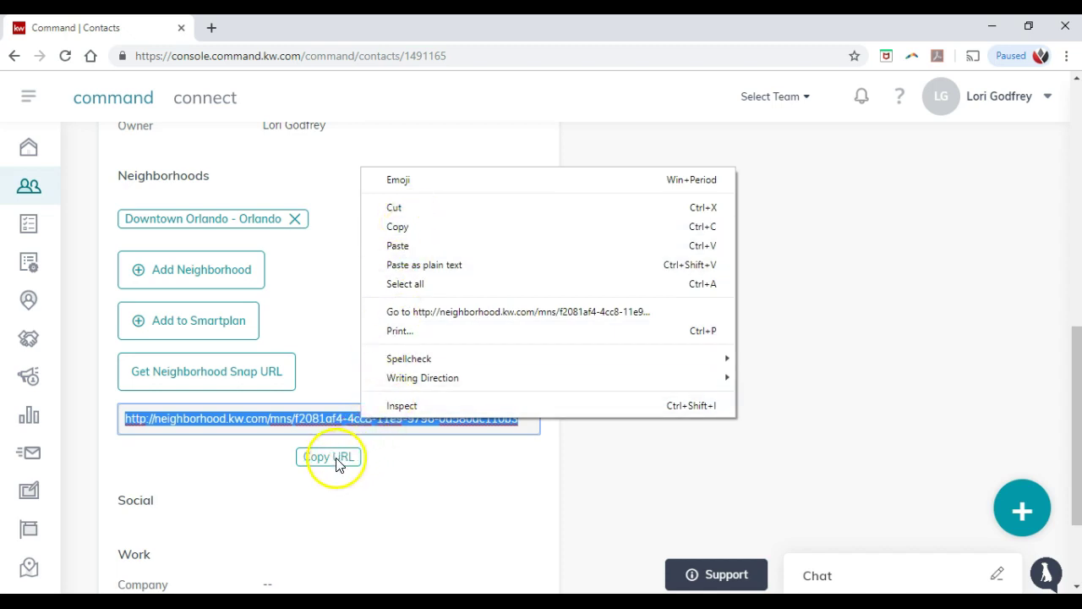
click(175, 465)
triple_click(314, 422)
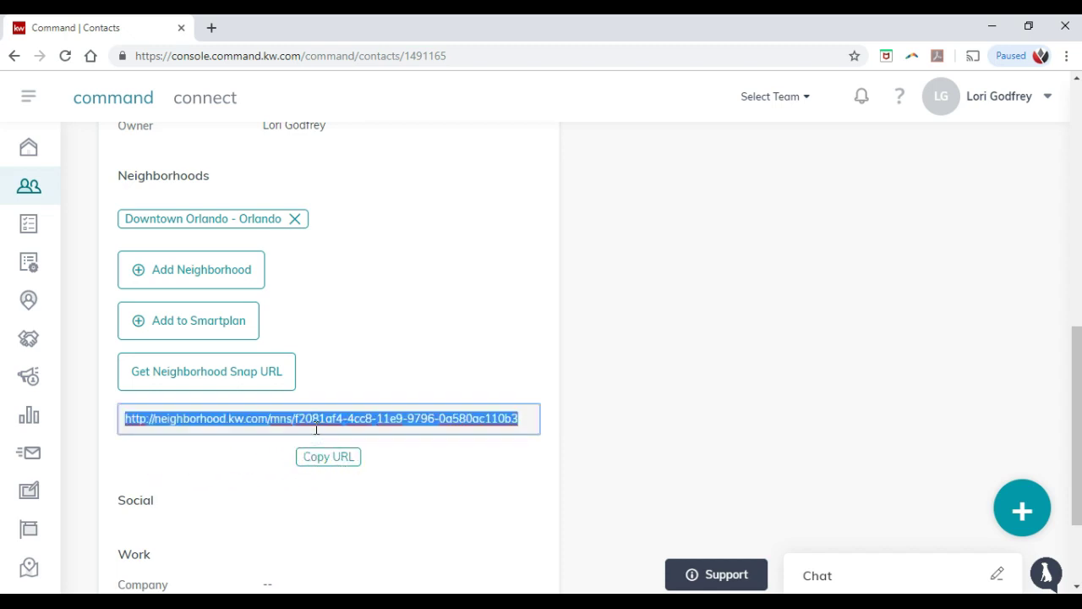
Step: Paste the copied neighborhood.kw.com Snap URL into a new Chrome tab to load Neighborhood Analysis
click(211, 27)
key(ctrl+v)
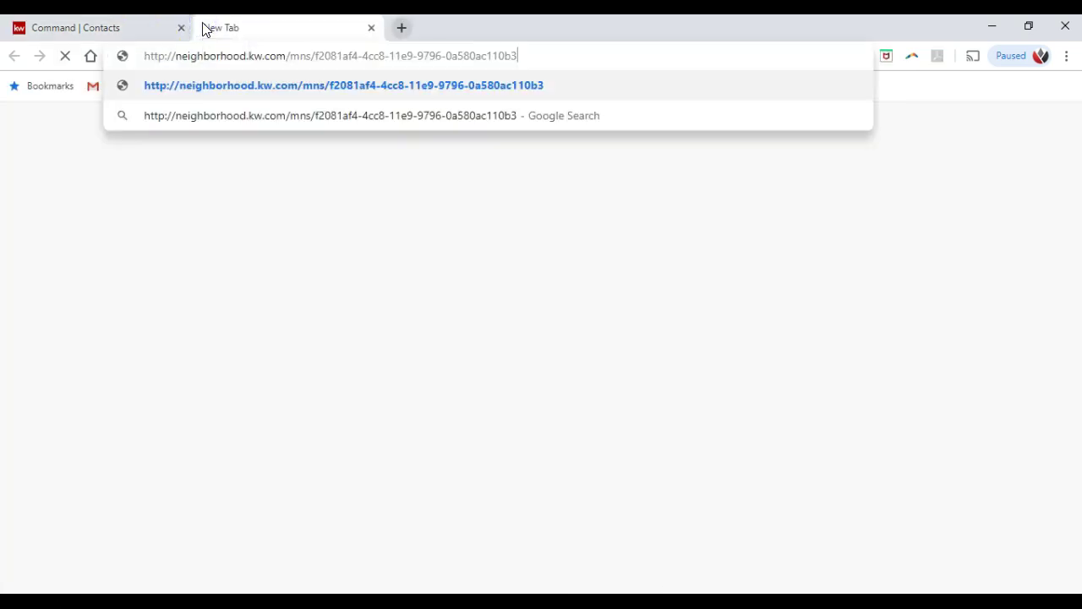
key(Return)
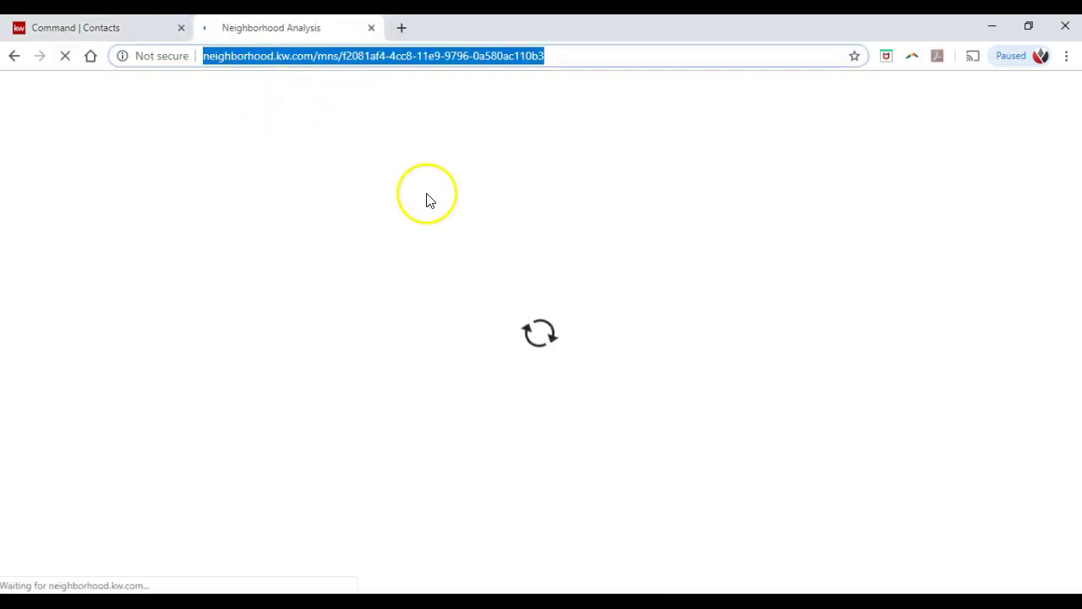
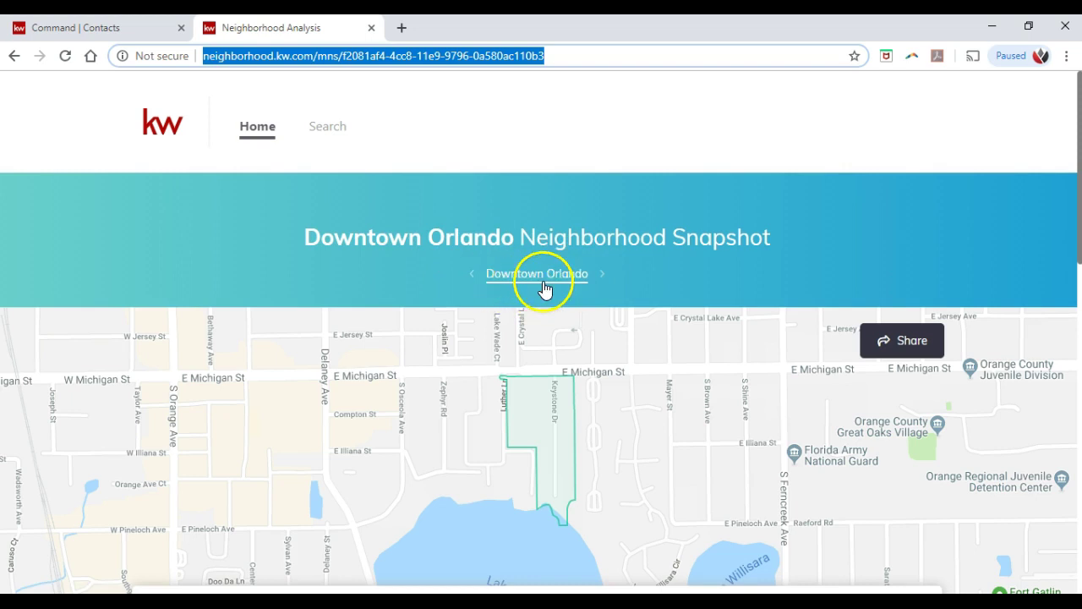
Step: Return to the Downtown Orlando Neighborhood Analysis page and scroll through it
click(150, 22)
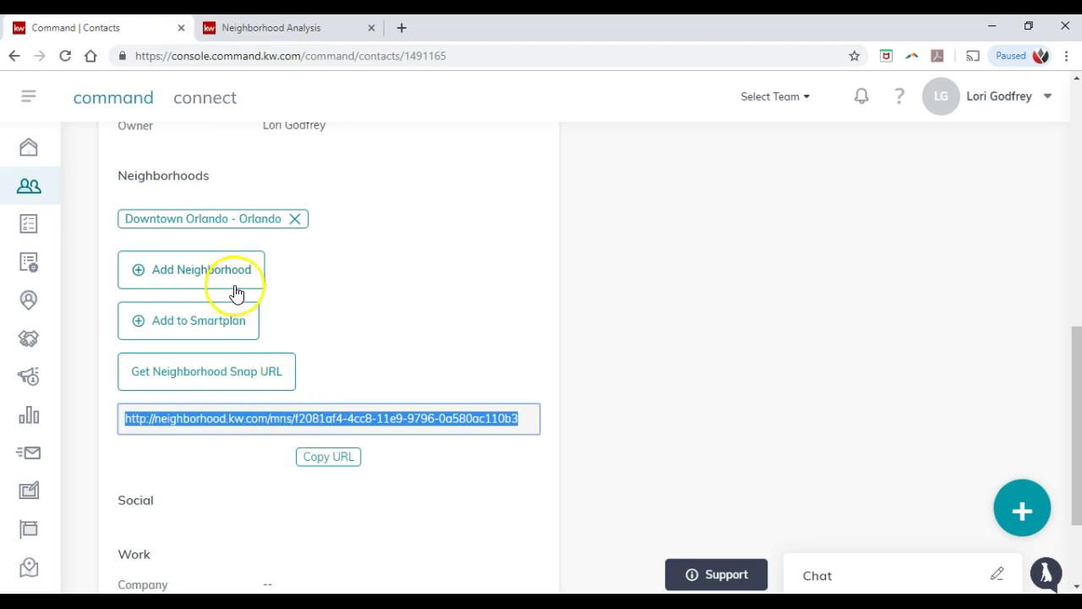
click(317, 27)
scroll(515, 285, down, 2)
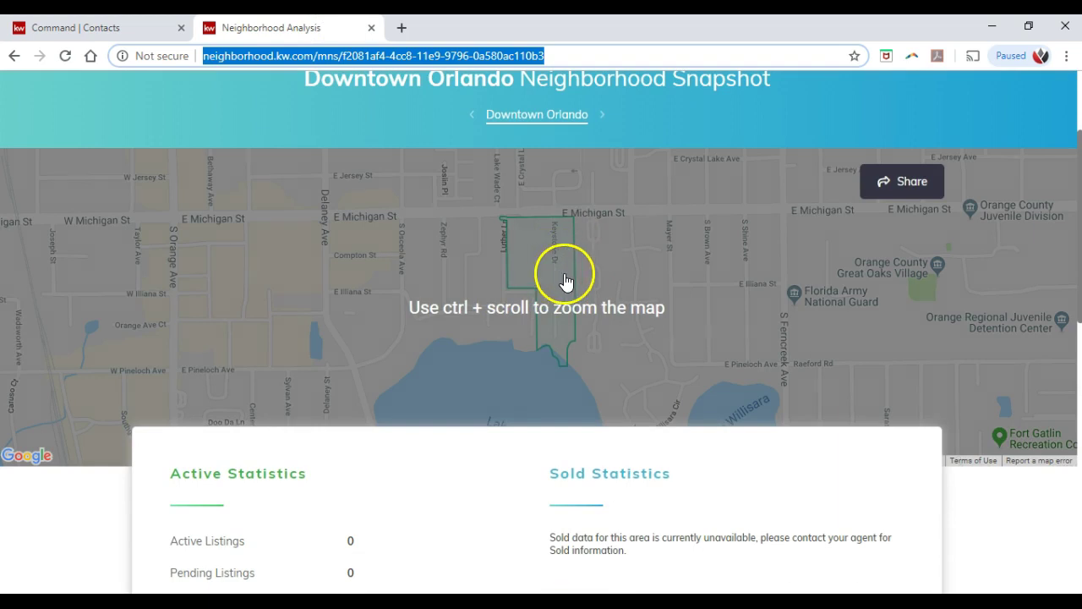
scroll(543, 285, down, 2)
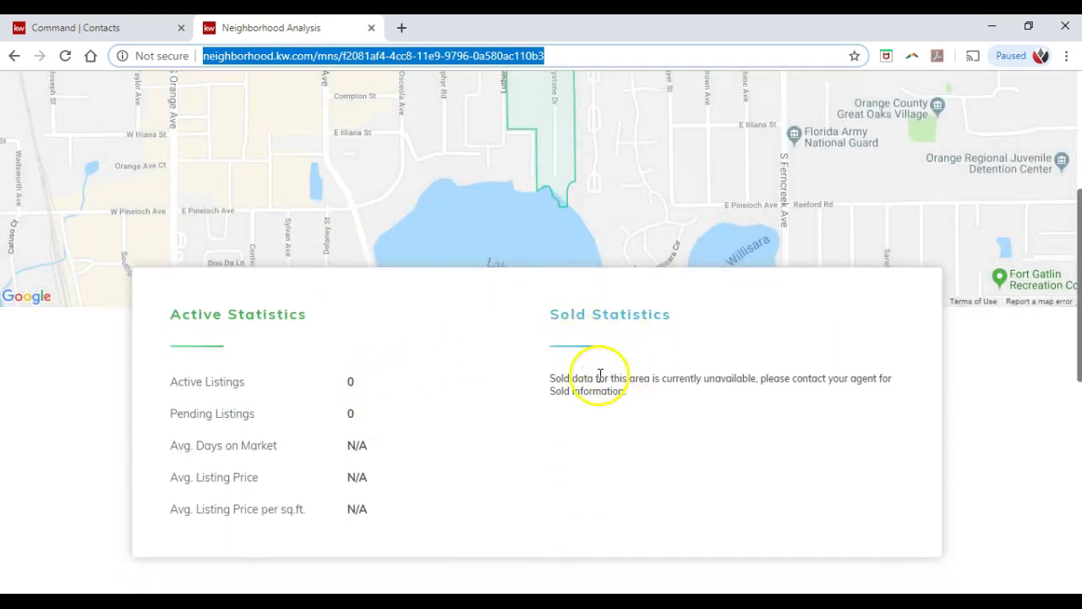
scroll(597, 372, down, 2)
scroll(590, 331, down, 4)
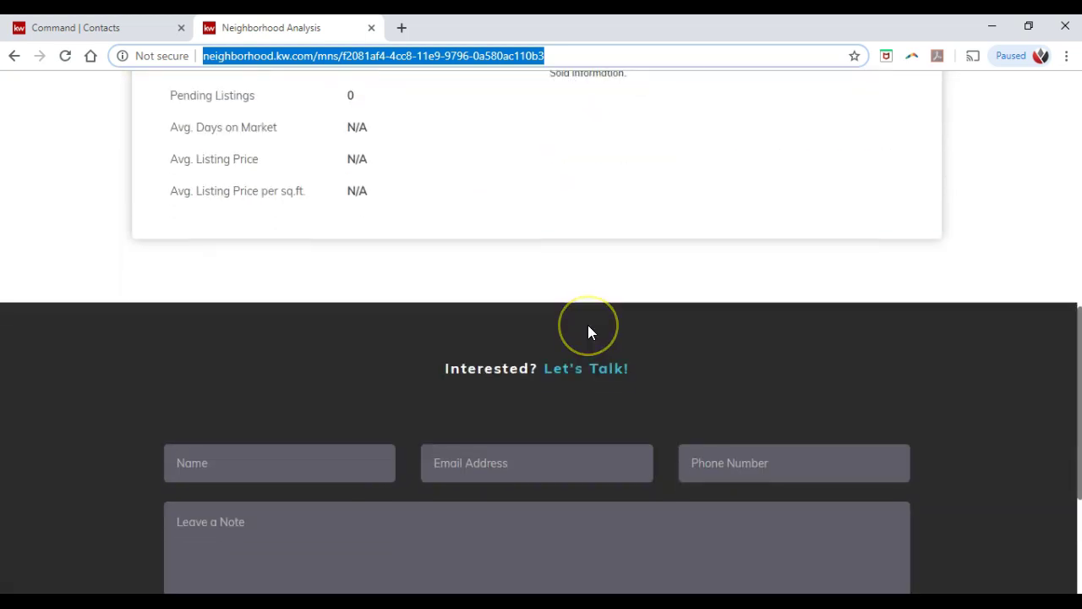
scroll(510, 417, up, 9)
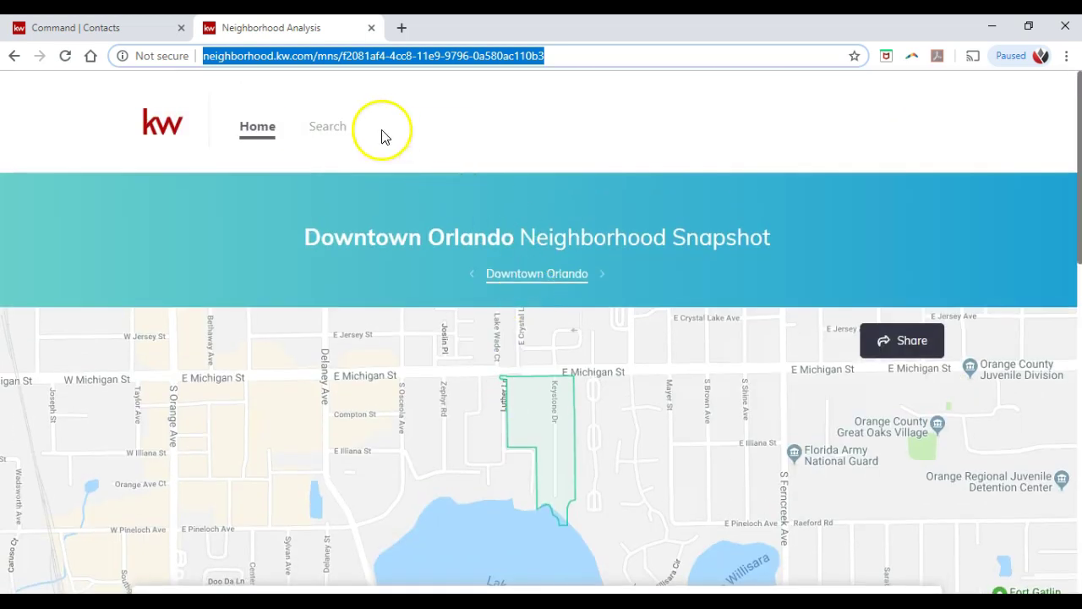
Step: Browse the neighborhood's property search results, then go back to the snapshot's home page
click(338, 128)
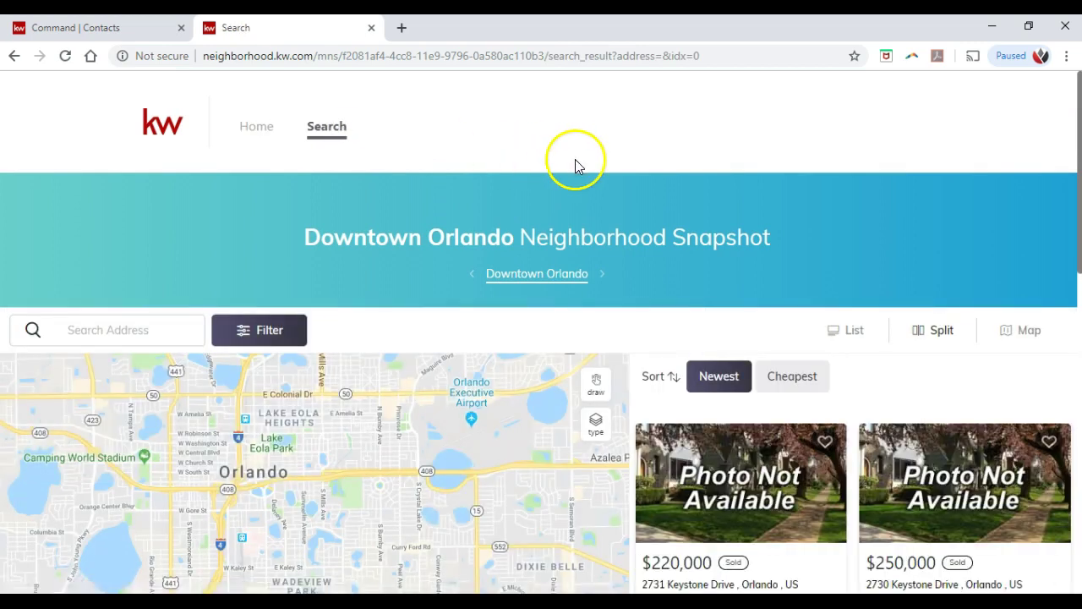
scroll(575, 159, down, 1)
scroll(601, 165, down, 1)
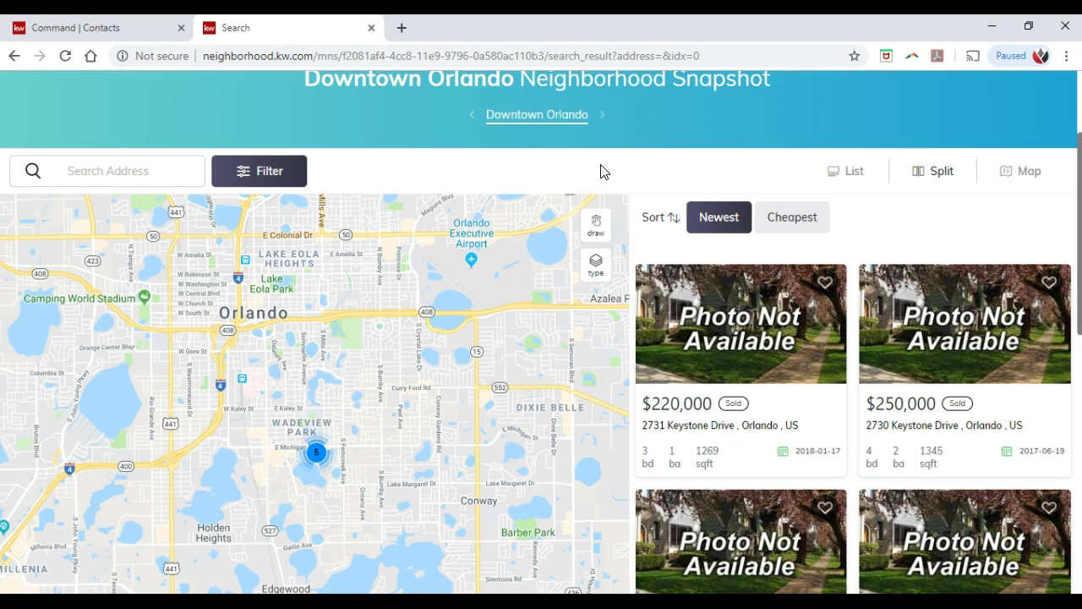
scroll(761, 266, down, 4)
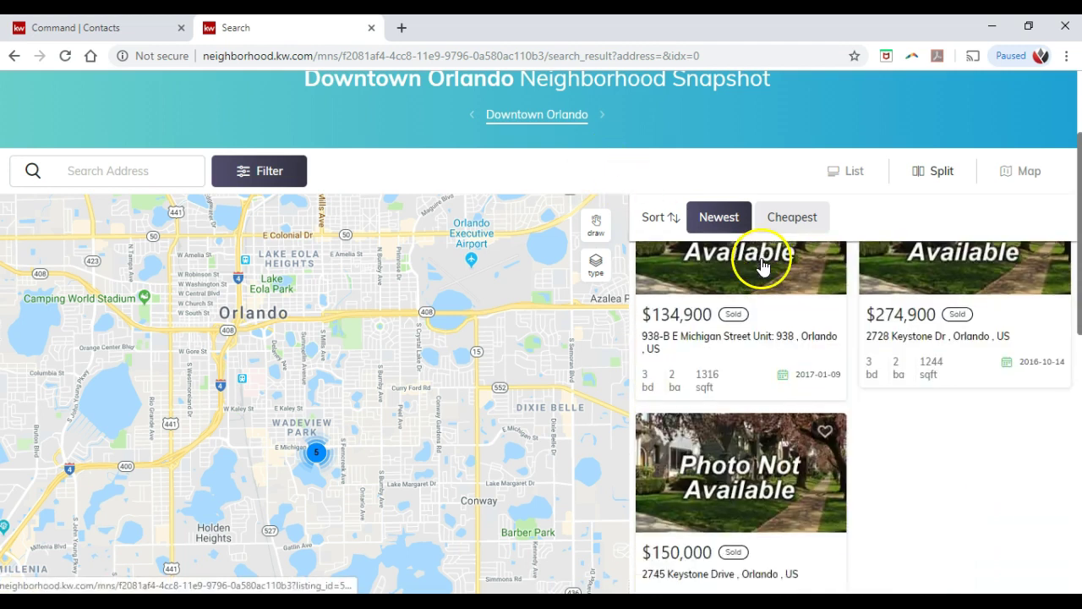
mouse_move(317, 454)
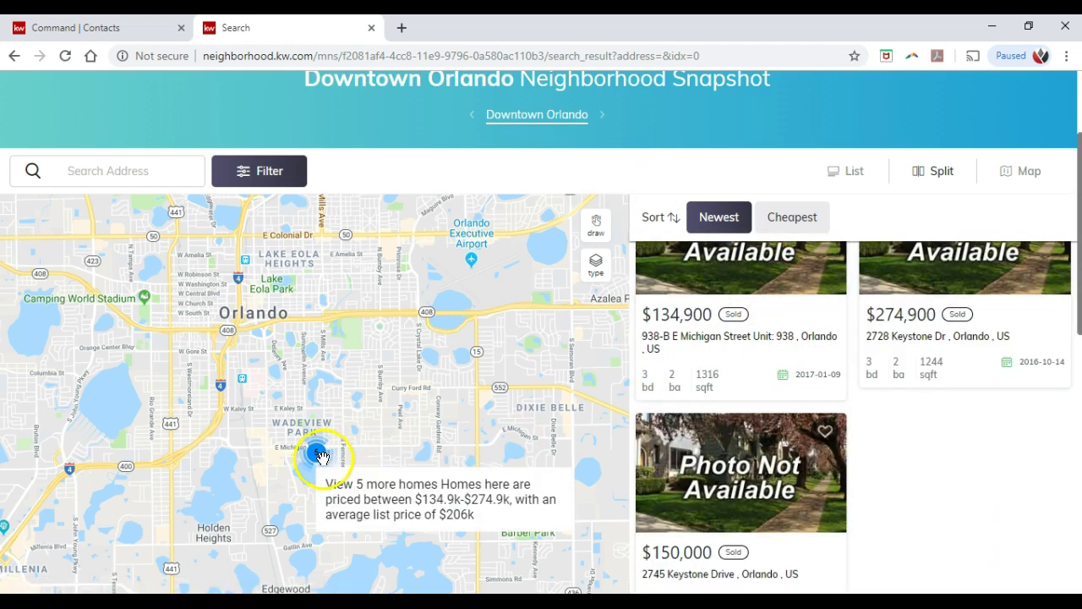
scroll(877, 313, up, 4)
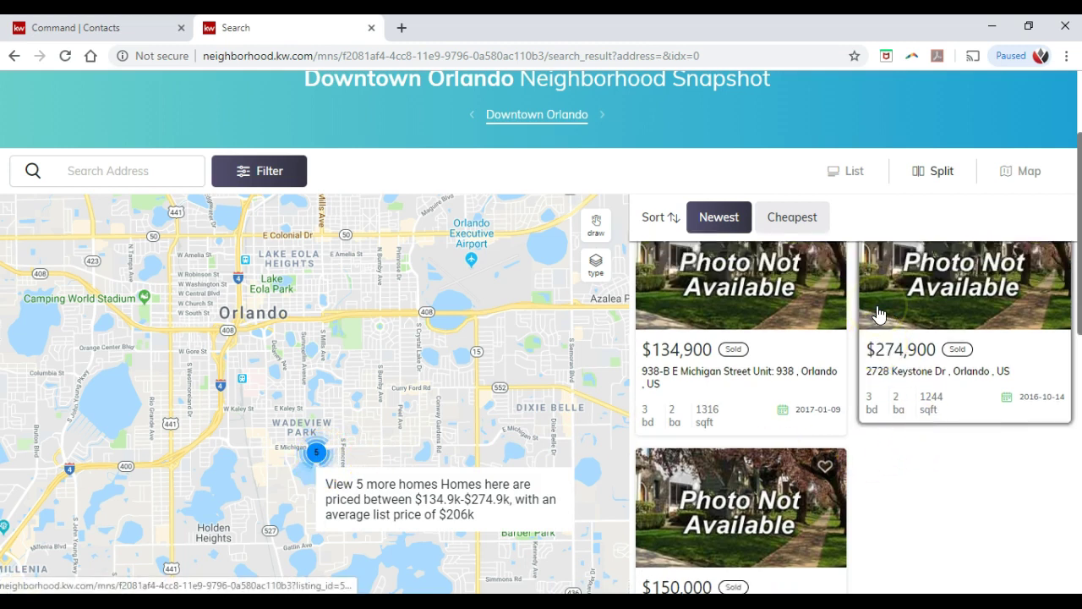
scroll(744, 220, up, 2)
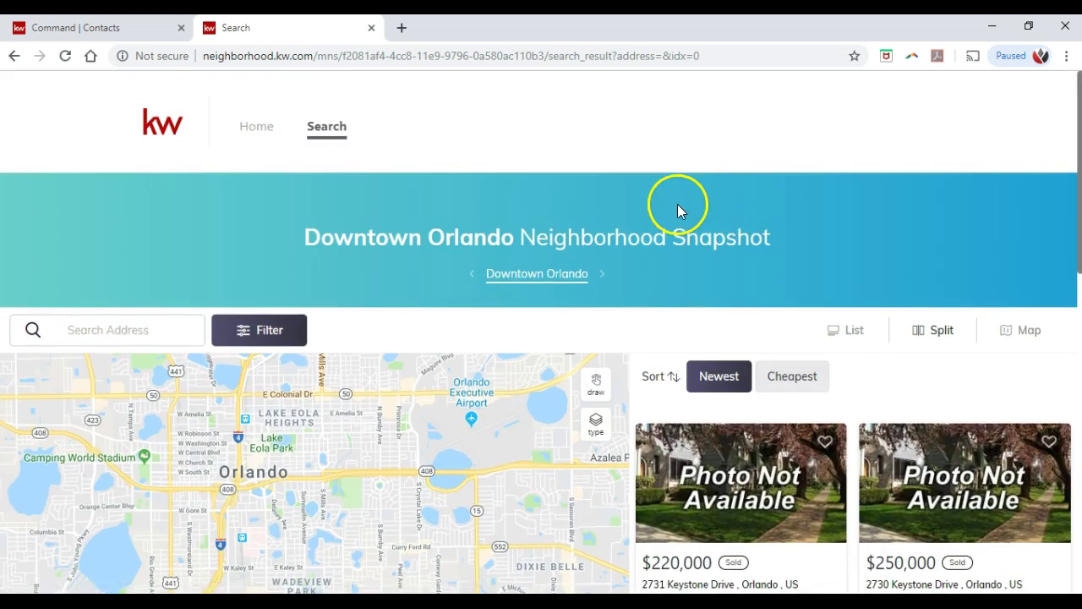
click(251, 133)
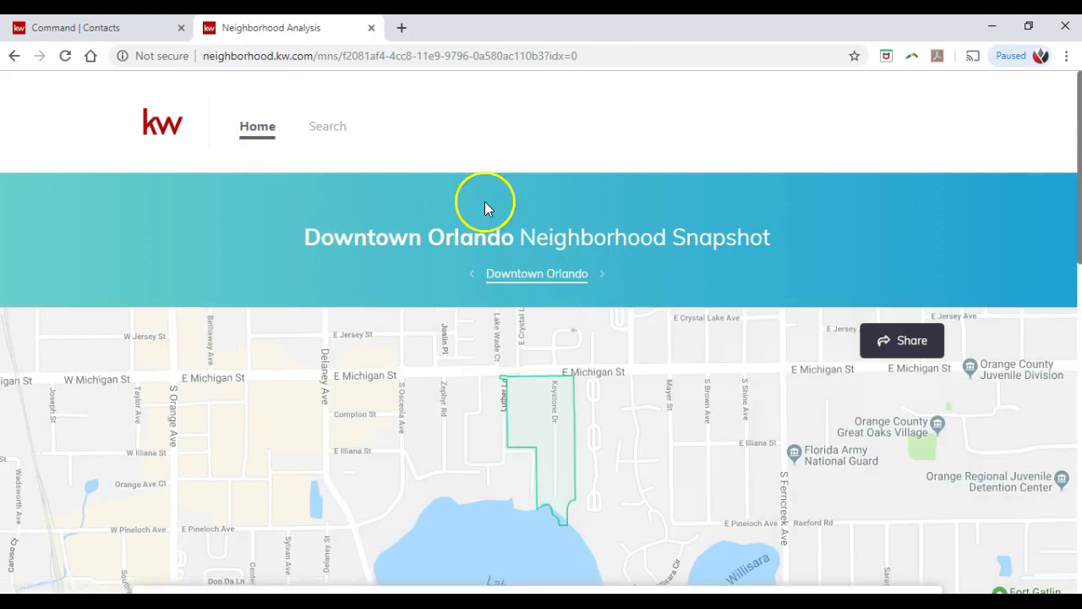
Step: Close the Neighborhood Analysis tab and go to the KW Command dashboard
click(371, 28)
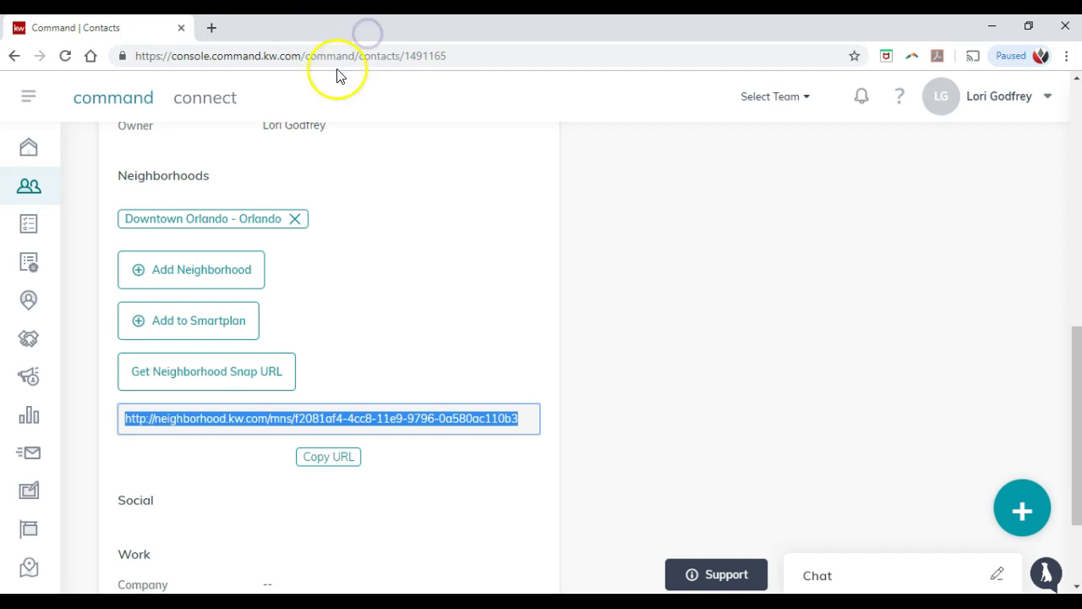
click(331, 269)
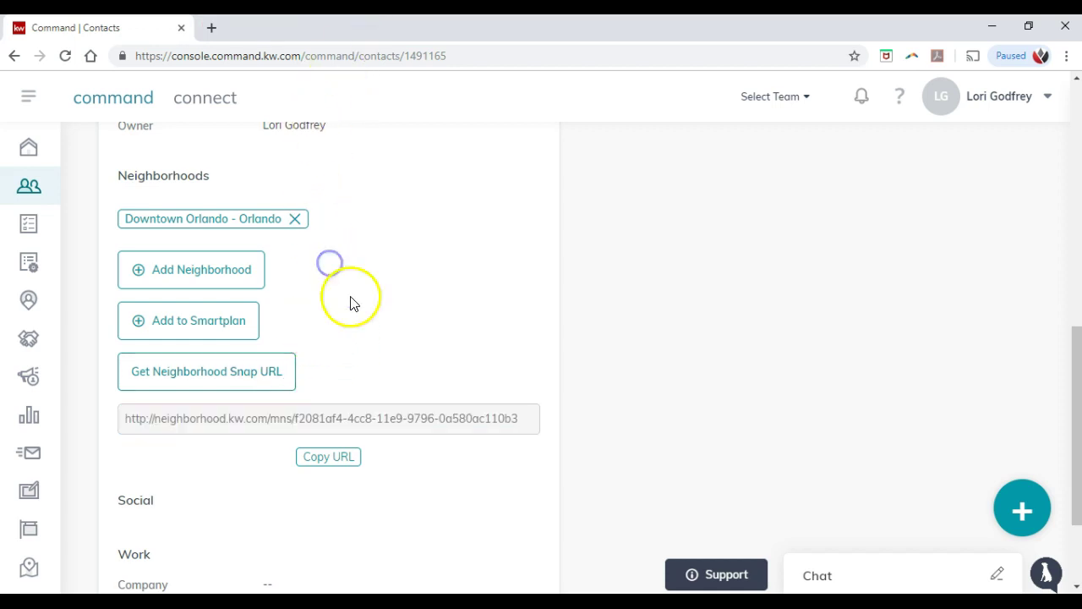
scroll(379, 320, down, 2)
scroll(378, 320, up, 10)
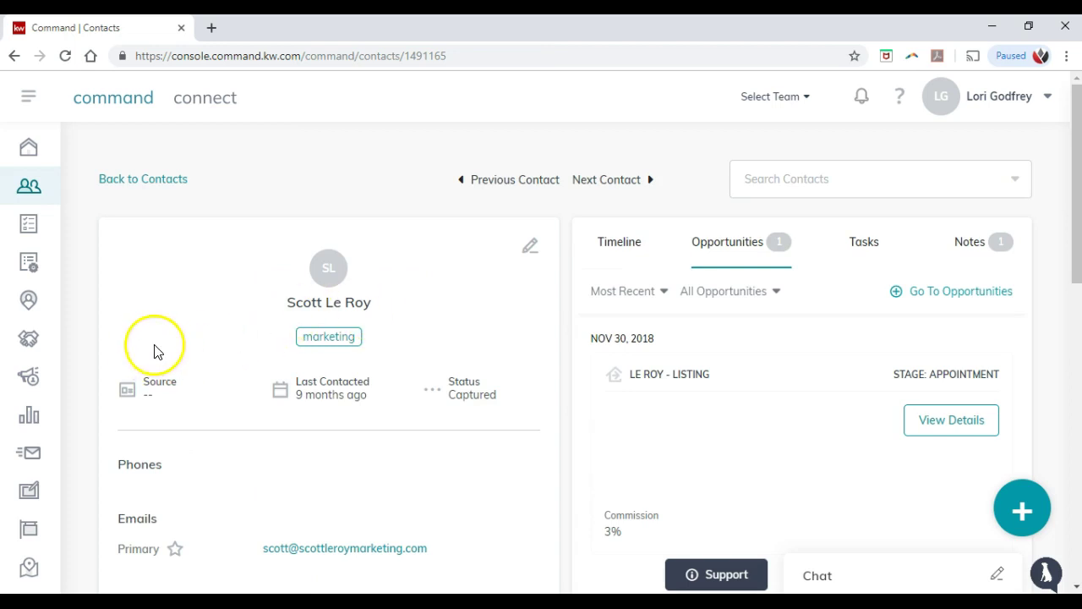
click(34, 157)
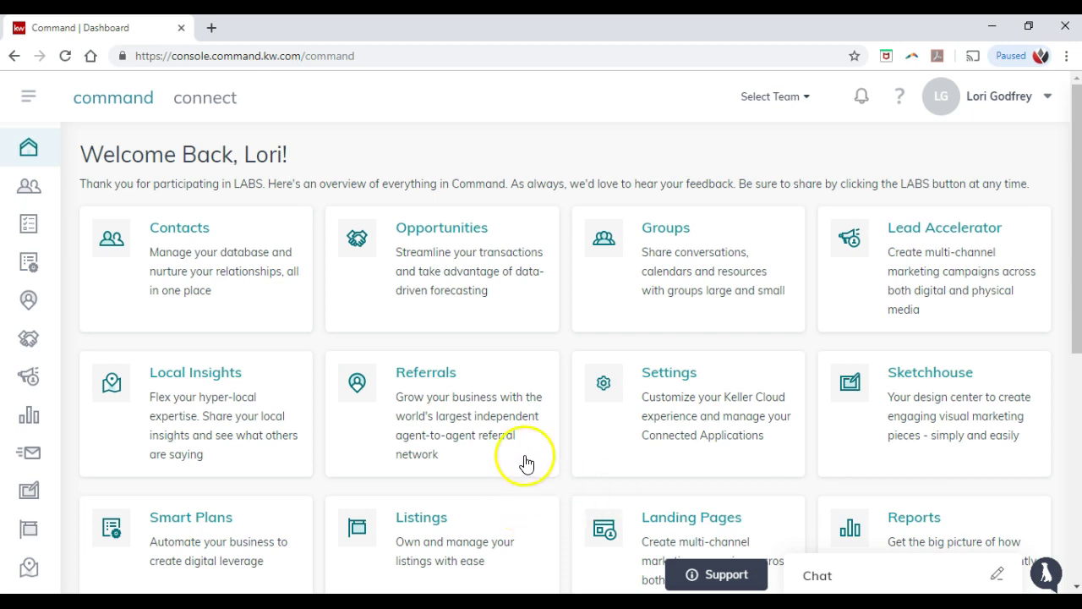
scroll(512, 406, down, 1)
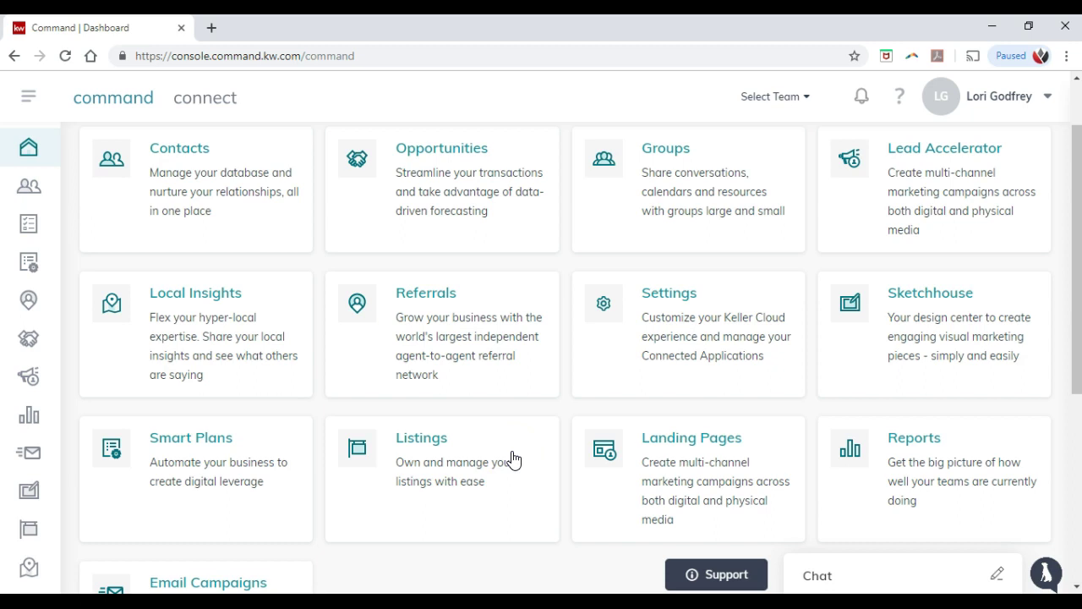
scroll(513, 459, down, 1)
Step: Open Listings from the dashboard and continue via Take me to KWLS 2.0 to the My KWLS summary
click(481, 404)
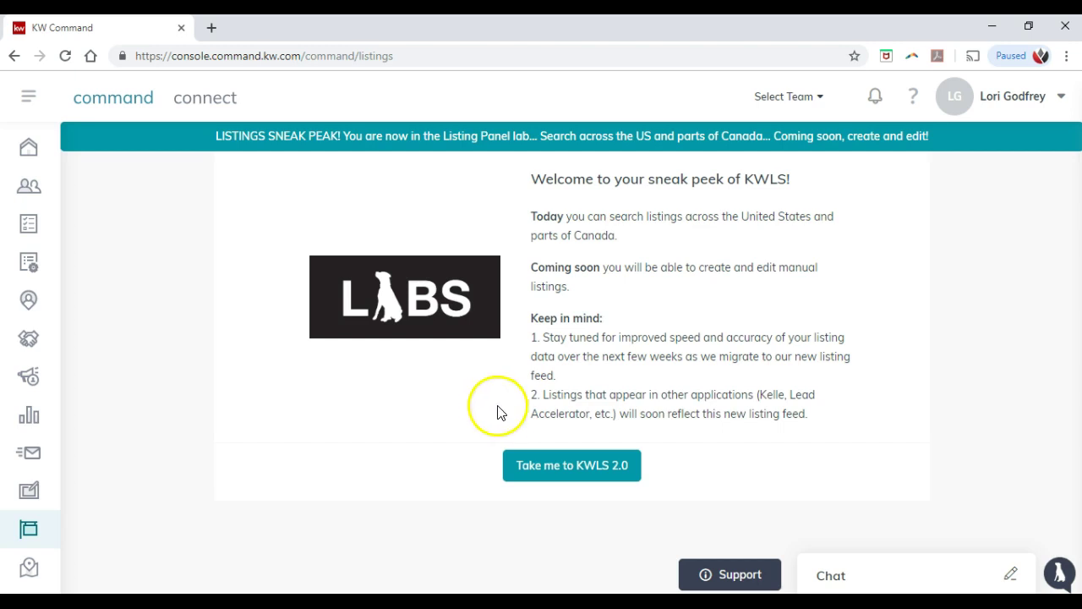
click(594, 472)
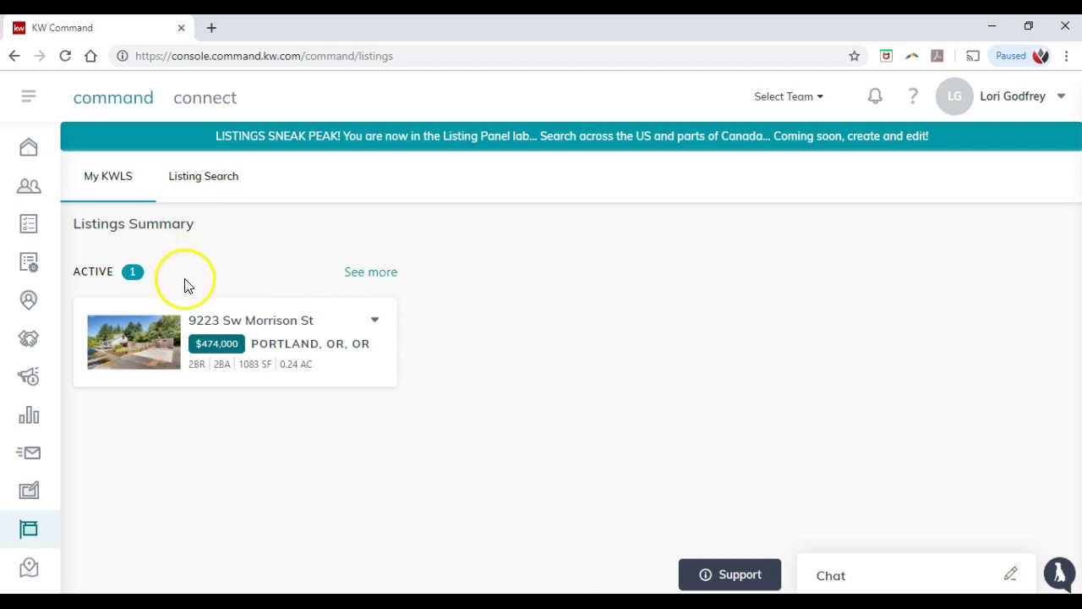
Step: Open the active listing's full results and try the Expanded, Gallery and Map views, dismissing the location prompt
click(372, 276)
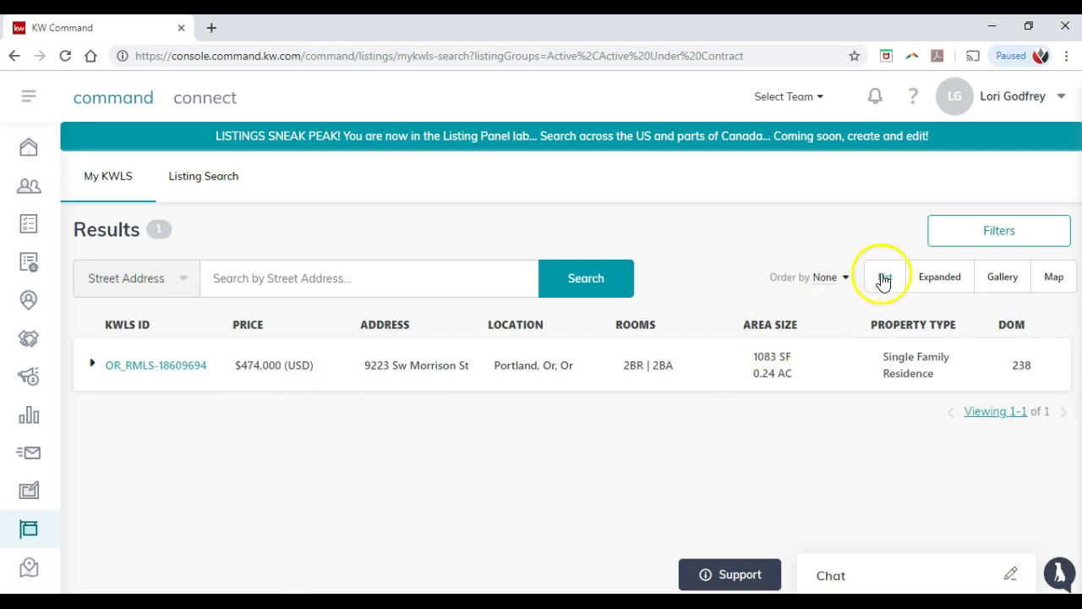
click(934, 282)
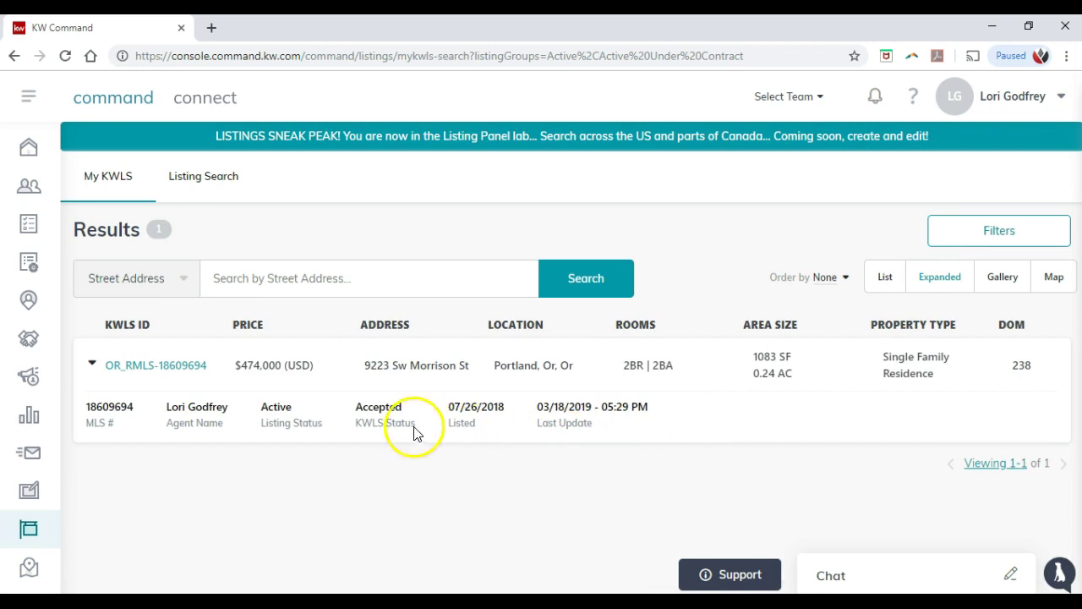
click(1003, 282)
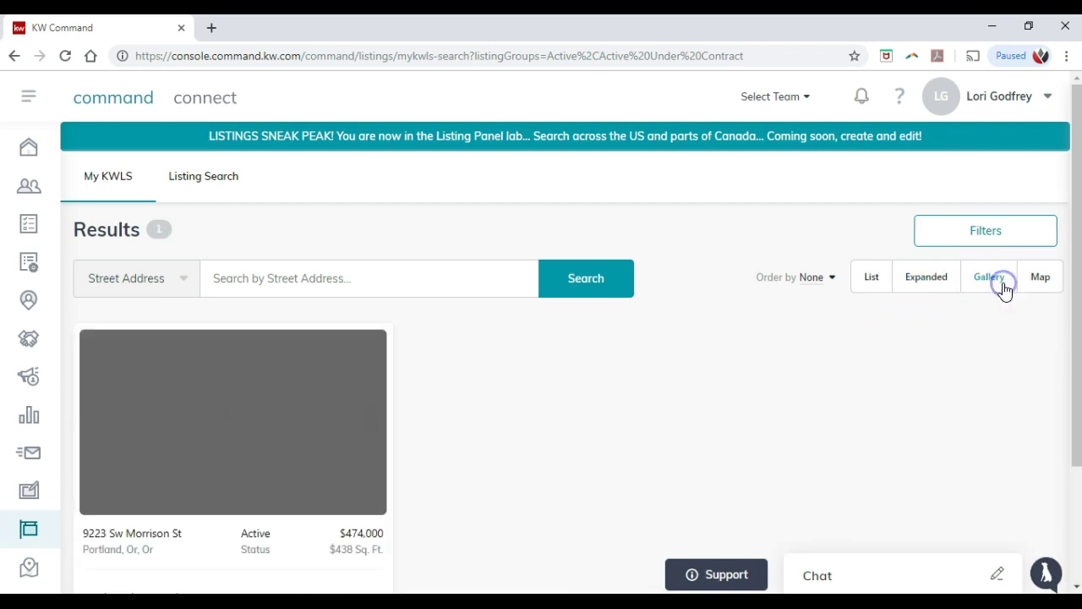
click(1037, 282)
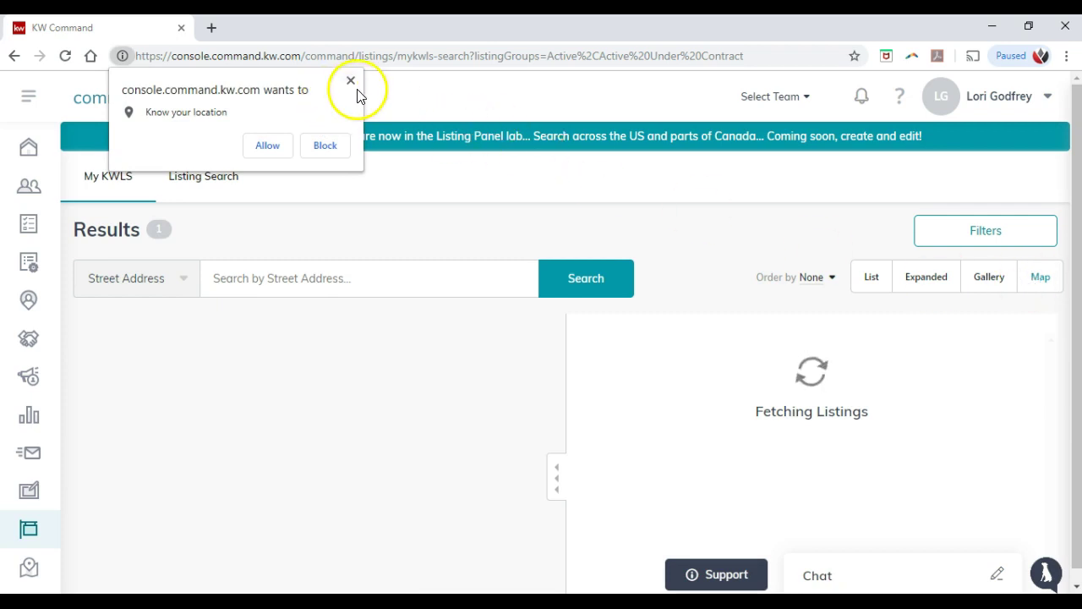
click(351, 81)
Step: Switch back to Expanded and Gallery views, then reopen the results from the My KWLS summary
click(930, 279)
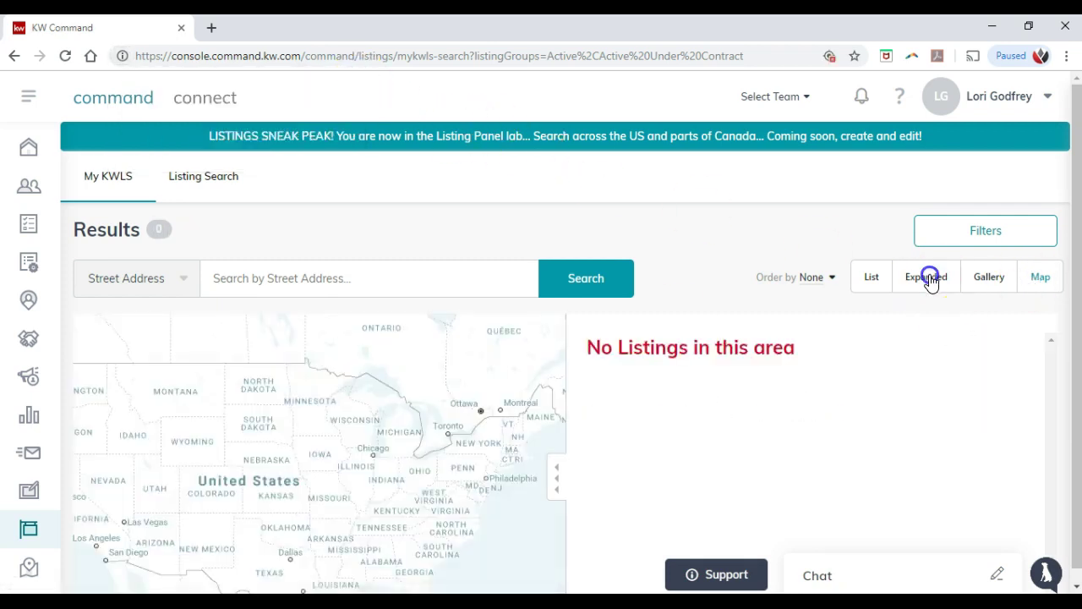
click(995, 281)
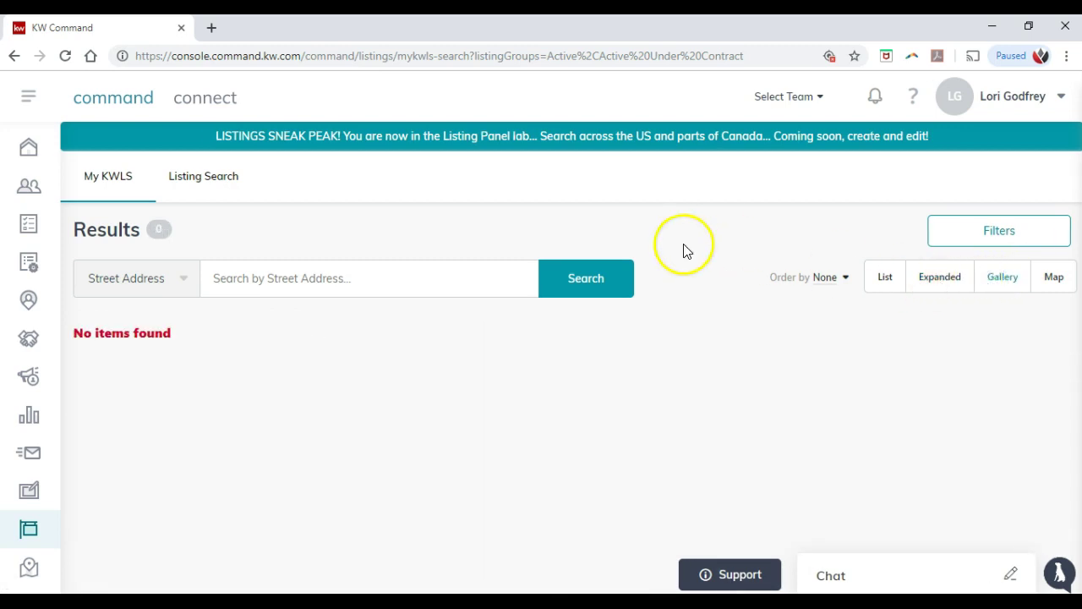
click(119, 183)
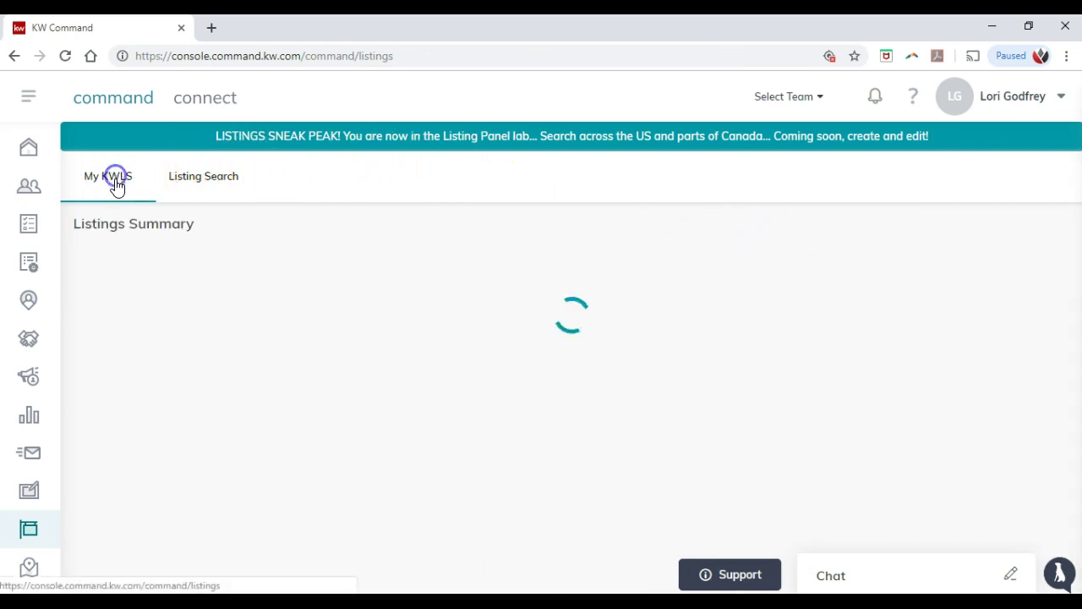
click(372, 273)
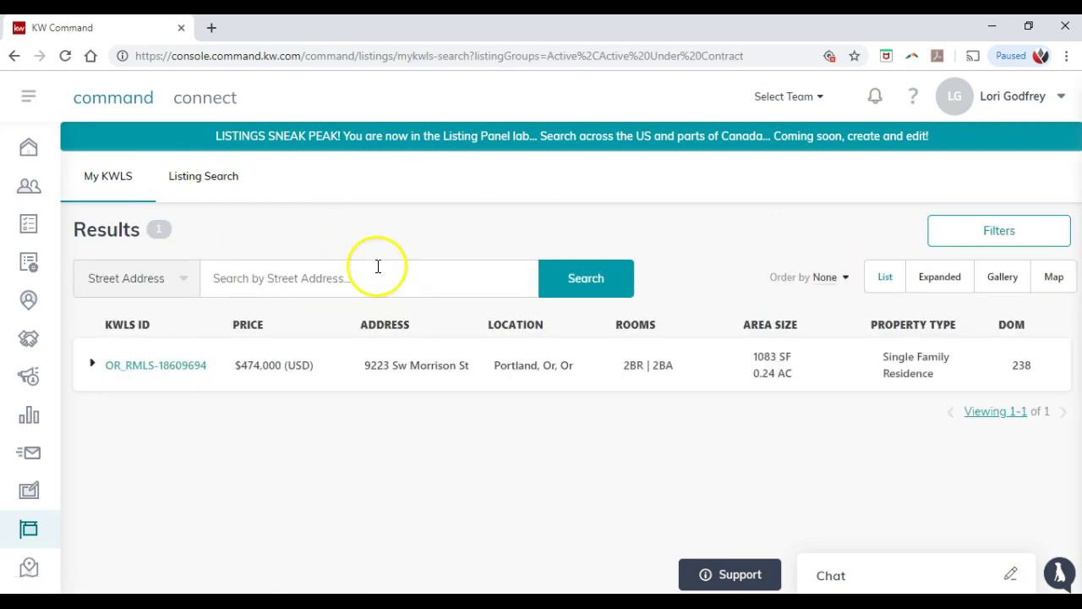
click(234, 184)
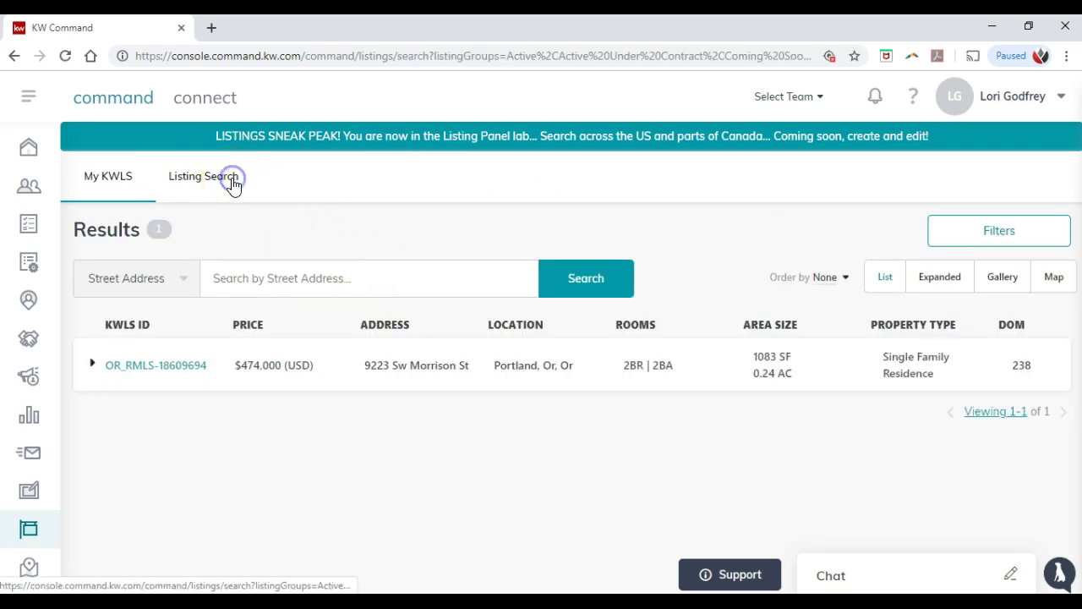
click(269, 146)
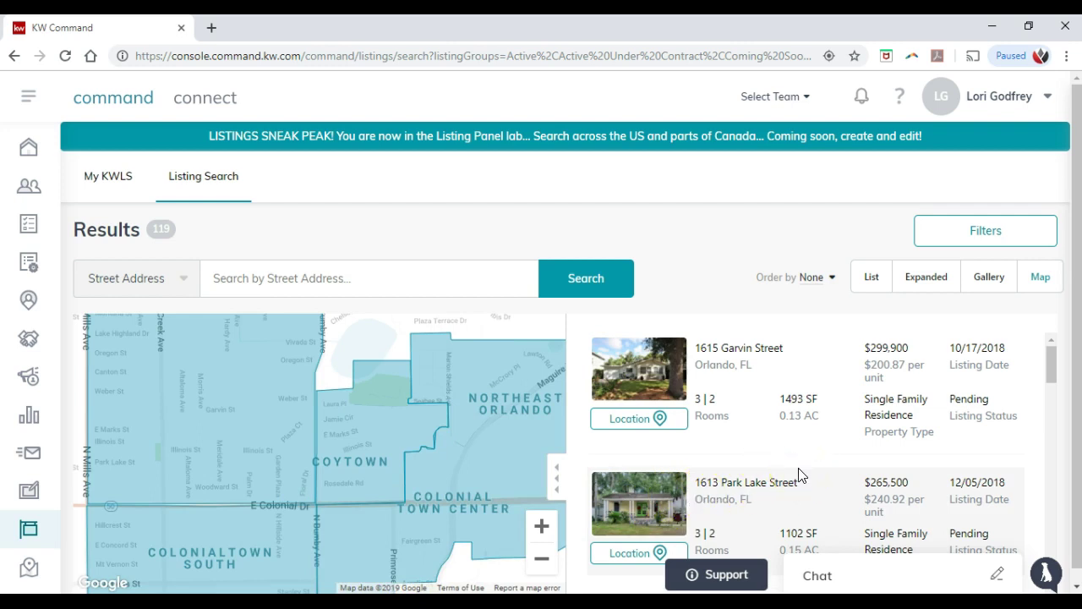
click(797, 414)
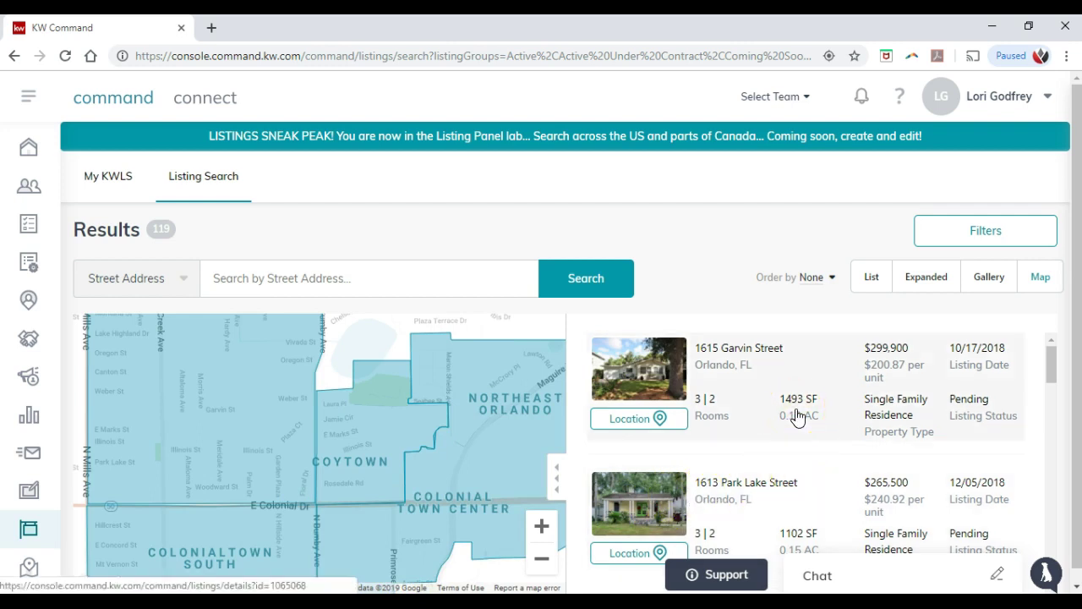
scroll(796, 417, down, 2)
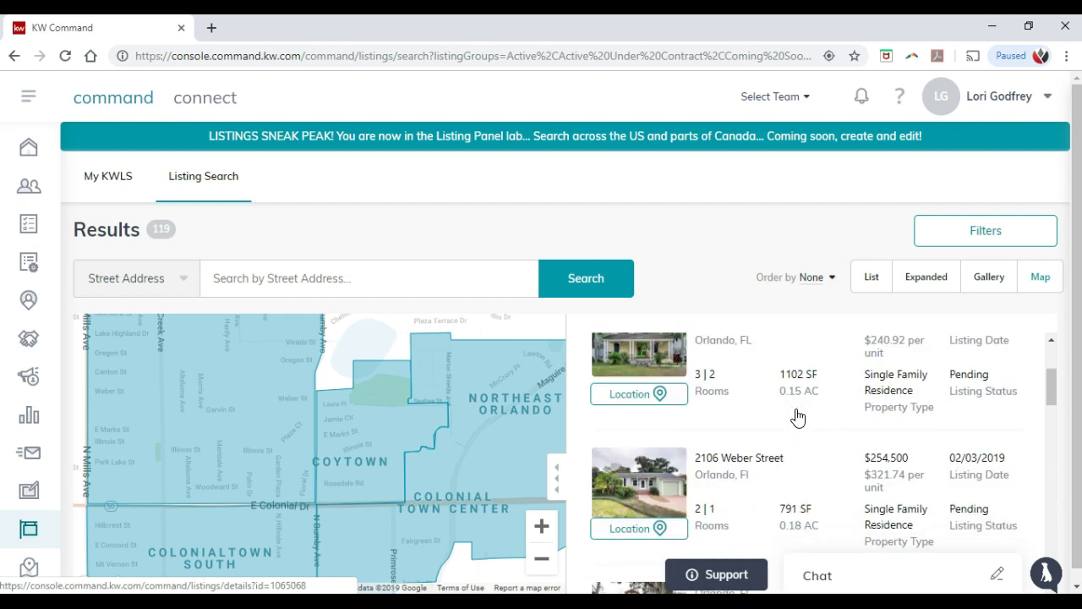
scroll(797, 417, down, 1)
scroll(797, 416, down, 2)
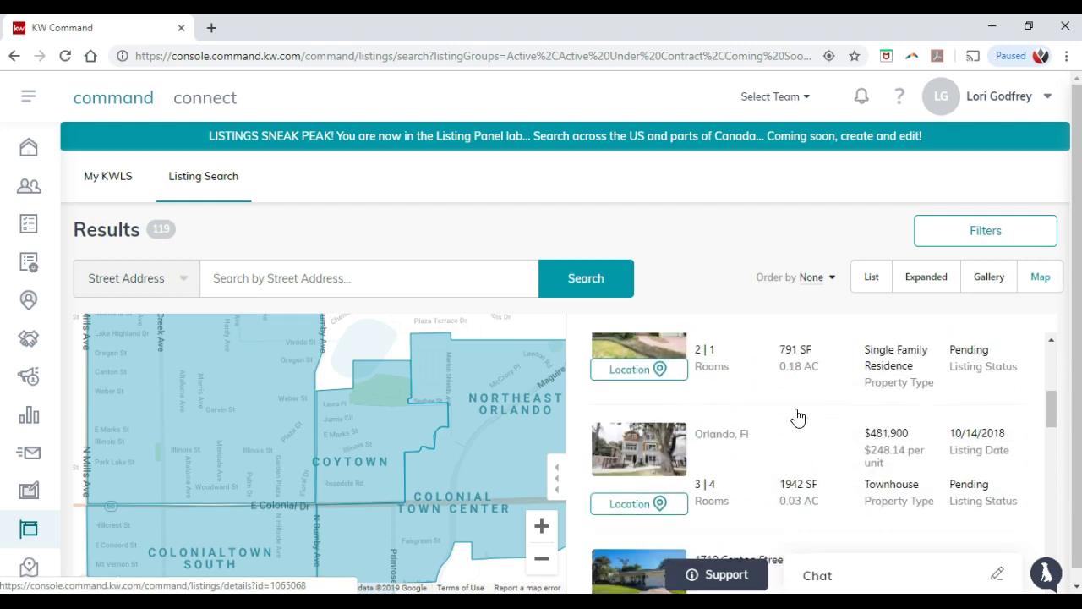
click(771, 428)
scroll(762, 428, down, 3)
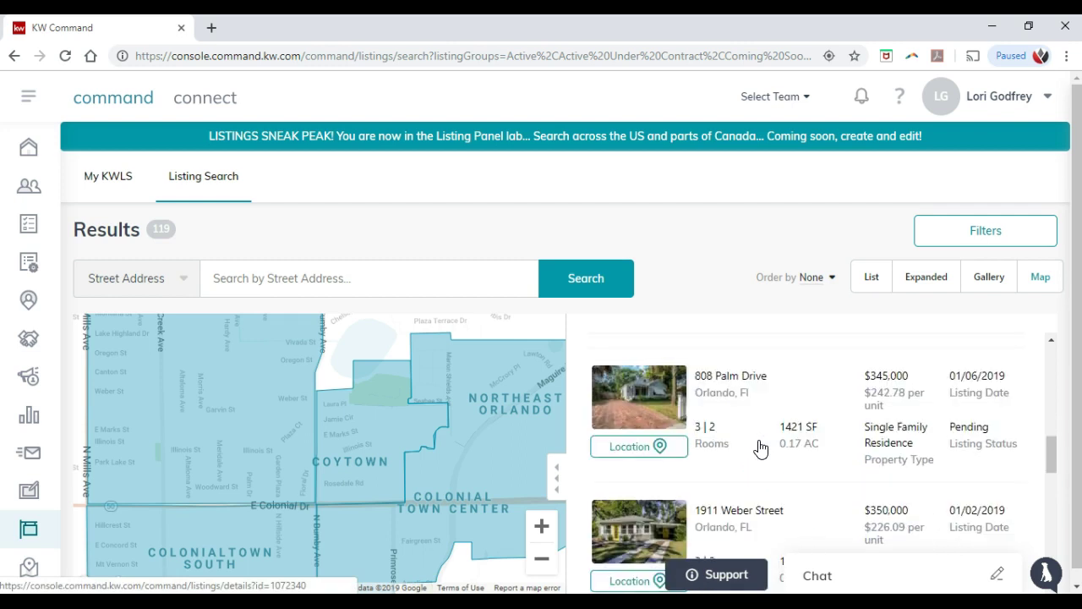
scroll(760, 447, down, 3)
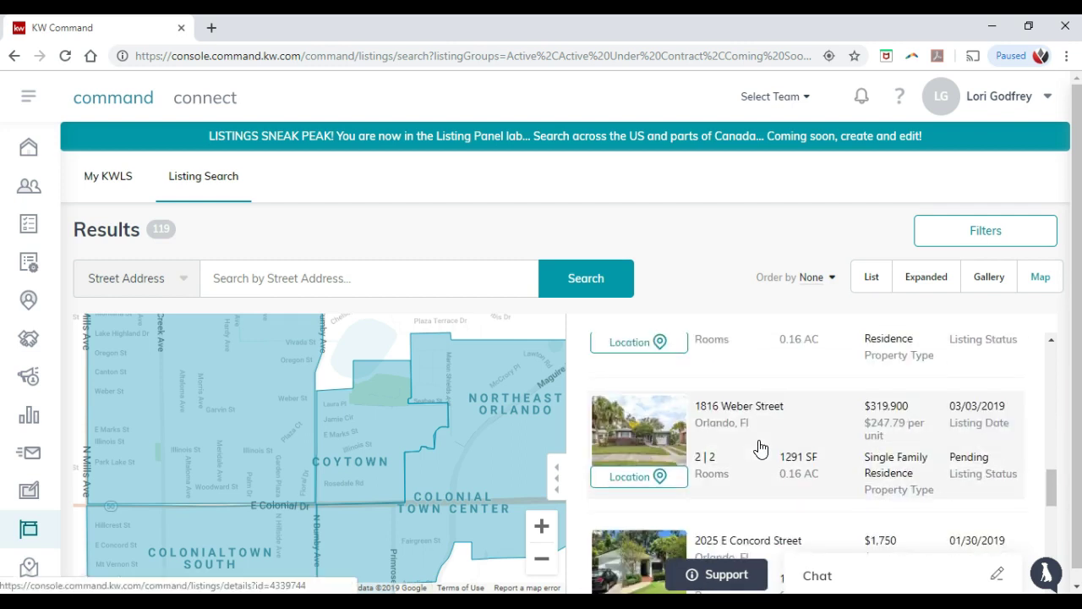
click(437, 287)
click(242, 288)
click(189, 286)
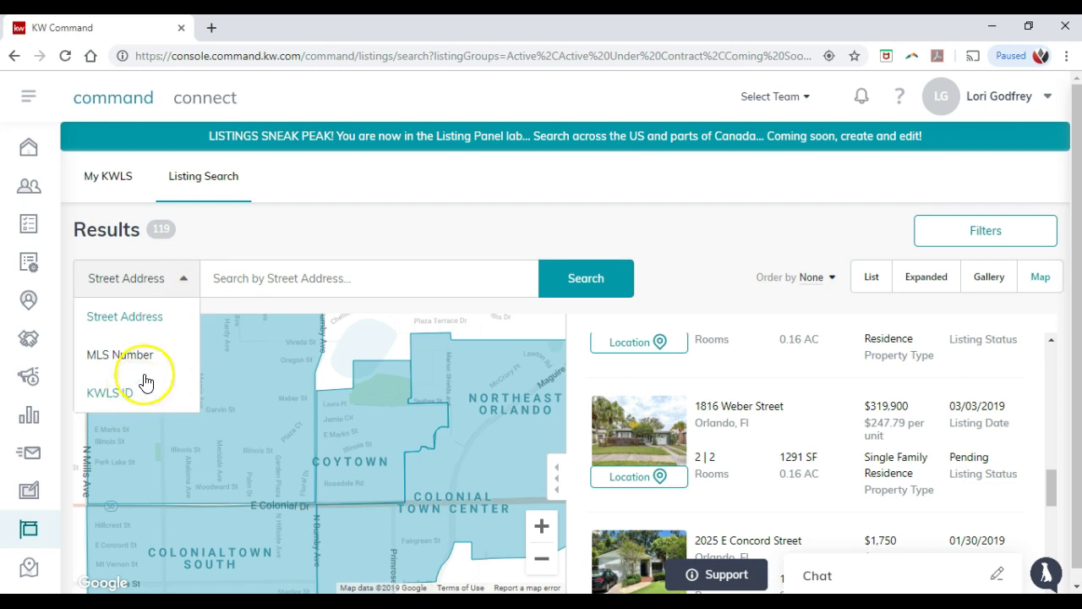
click(241, 246)
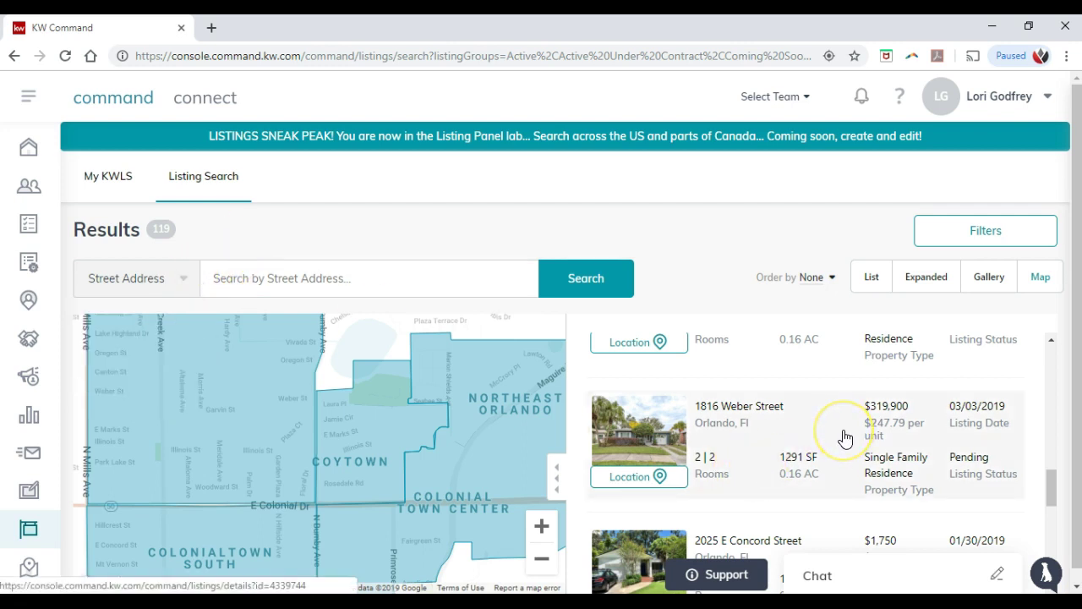
scroll(846, 437, up, 10)
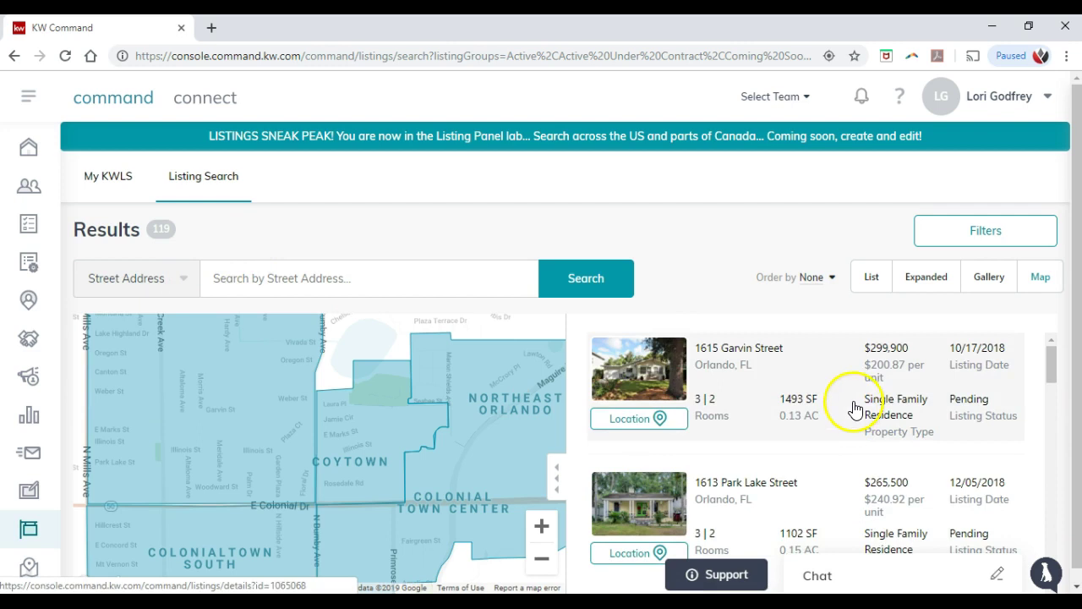
click(855, 405)
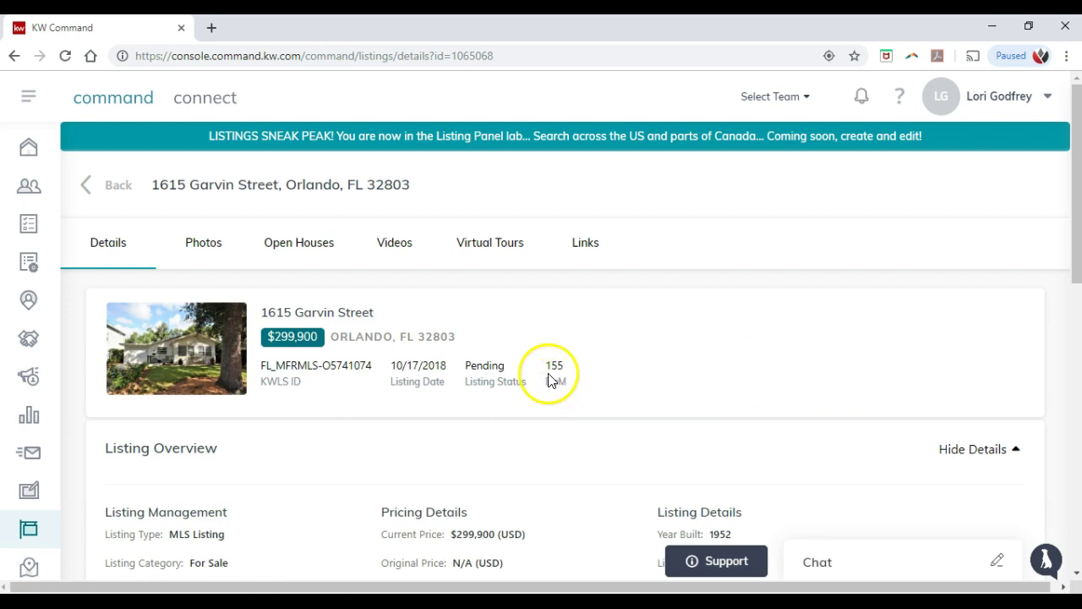
scroll(550, 380, down, 1)
scroll(548, 380, down, 3)
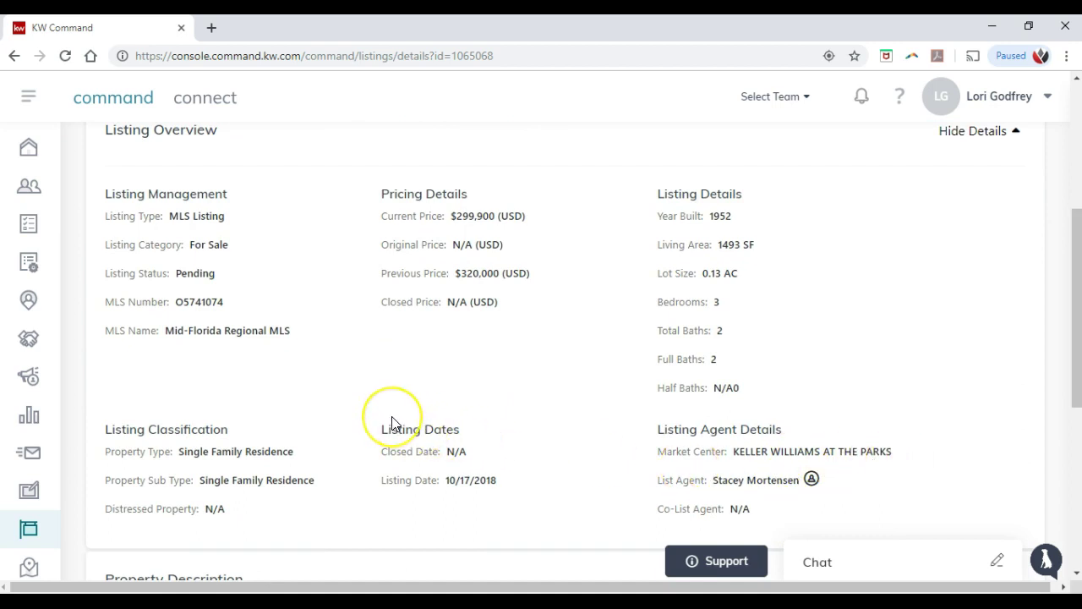
scroll(391, 422, up, 1)
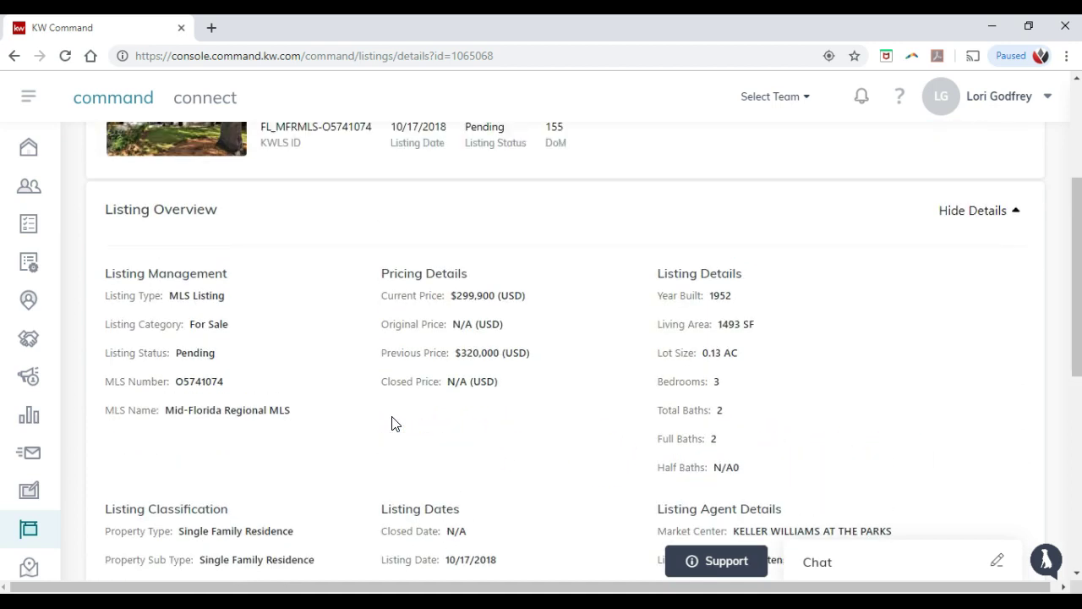
scroll(451, 422, down, 1)
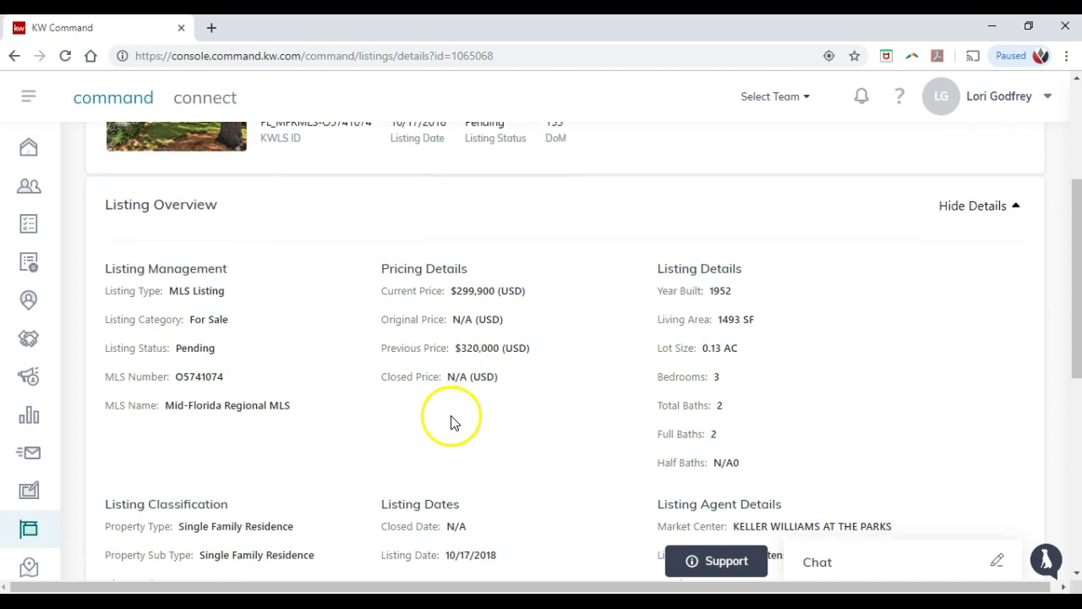
scroll(456, 427, down, 3)
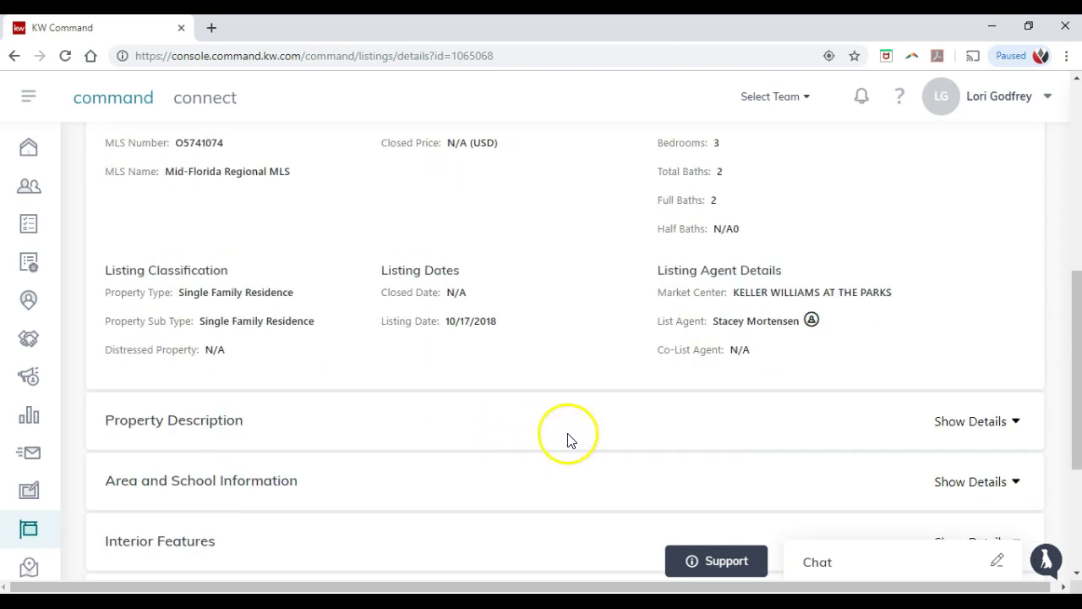
click(985, 420)
scroll(550, 366, down, 3)
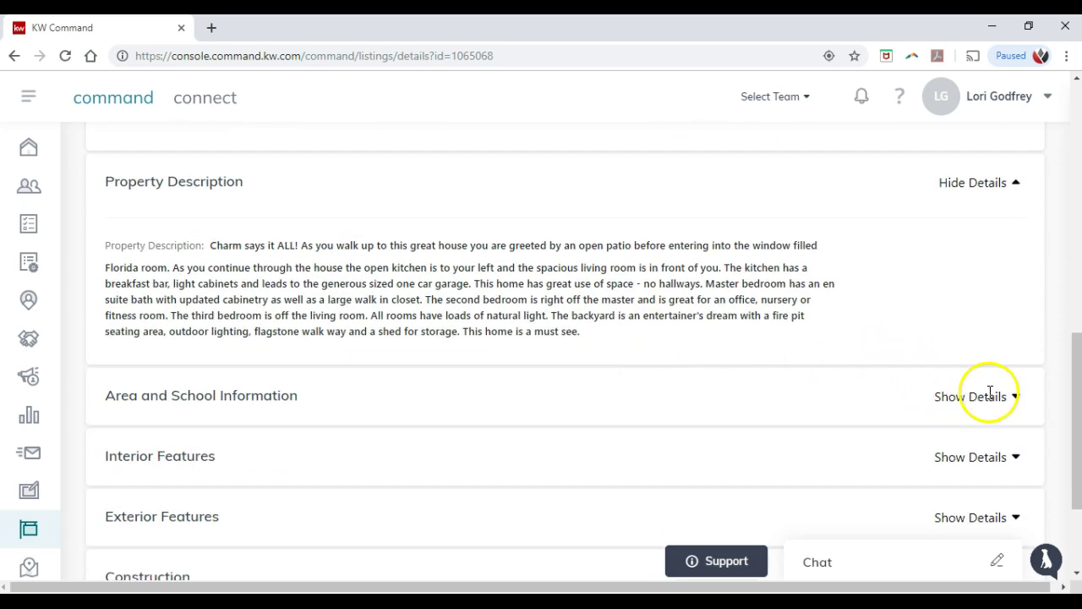
scroll(989, 393, down, 2)
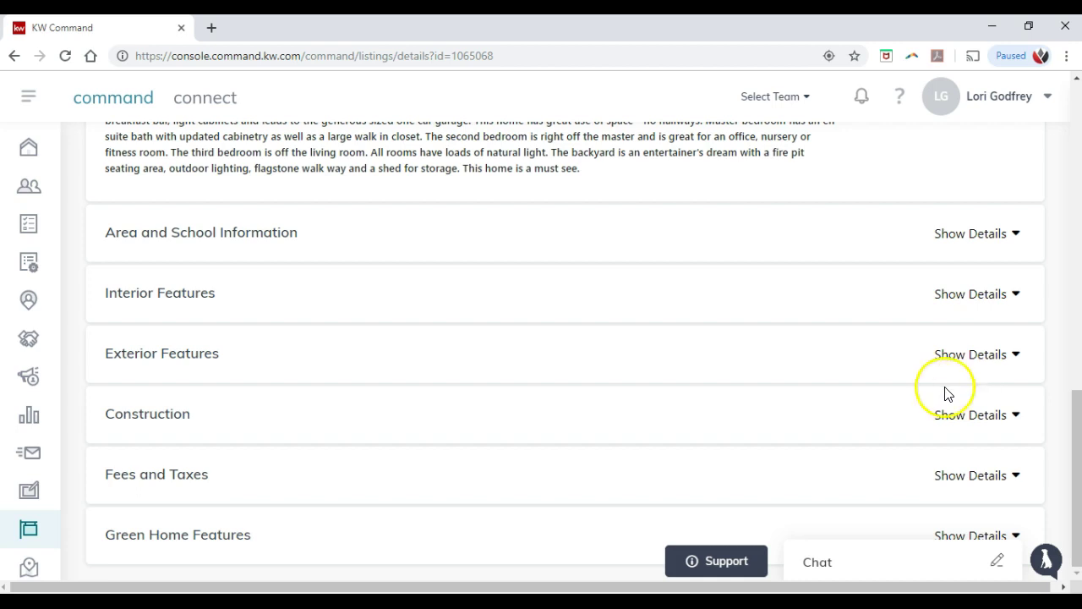
scroll(862, 397, up, 4)
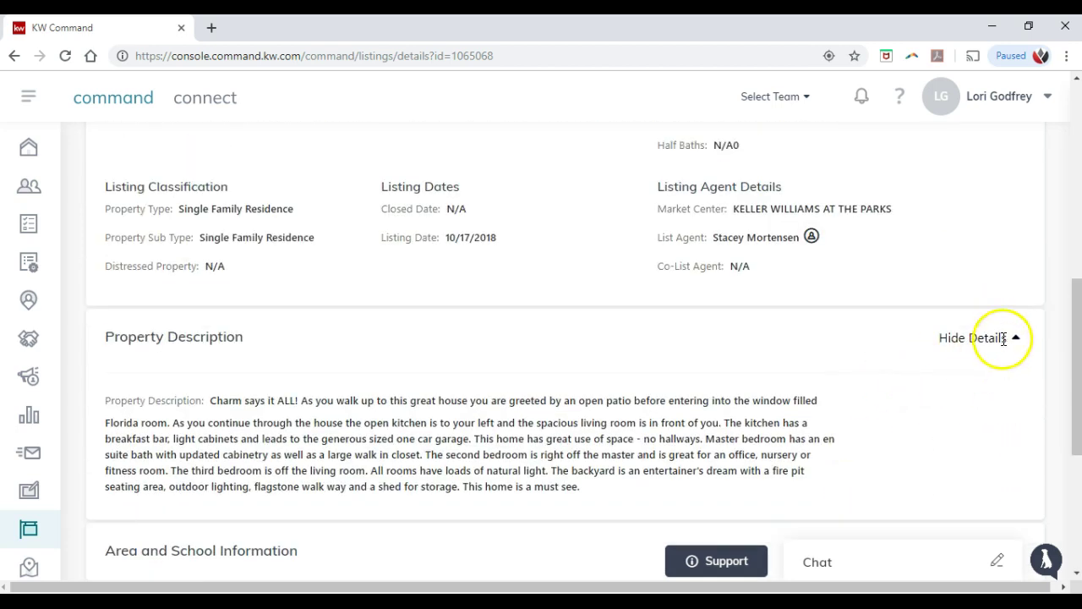
click(999, 337)
scroll(854, 355, up, 2)
scroll(849, 362, up, 5)
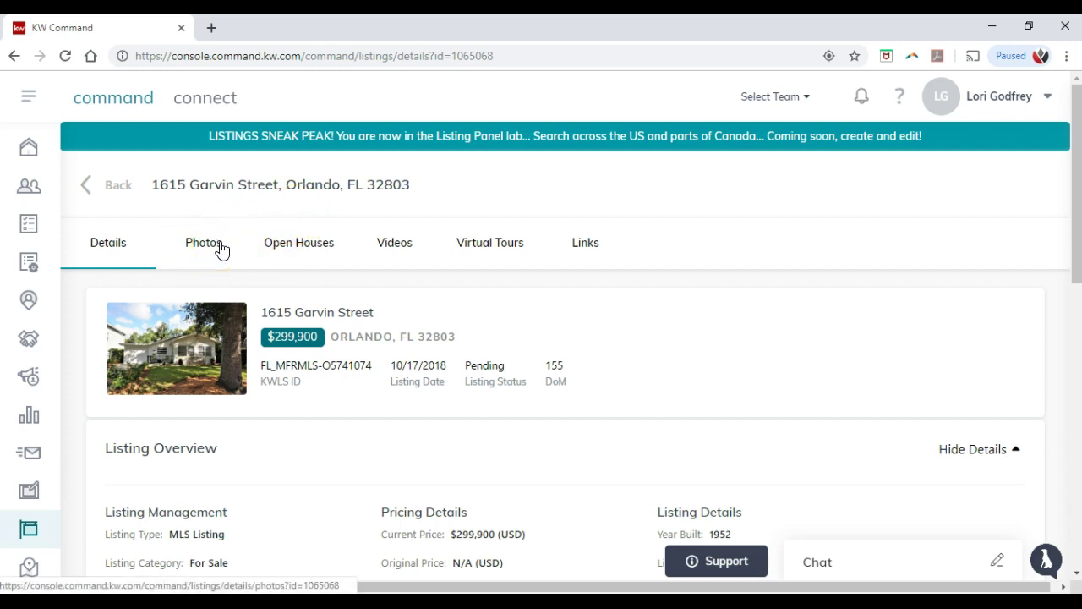
click(221, 248)
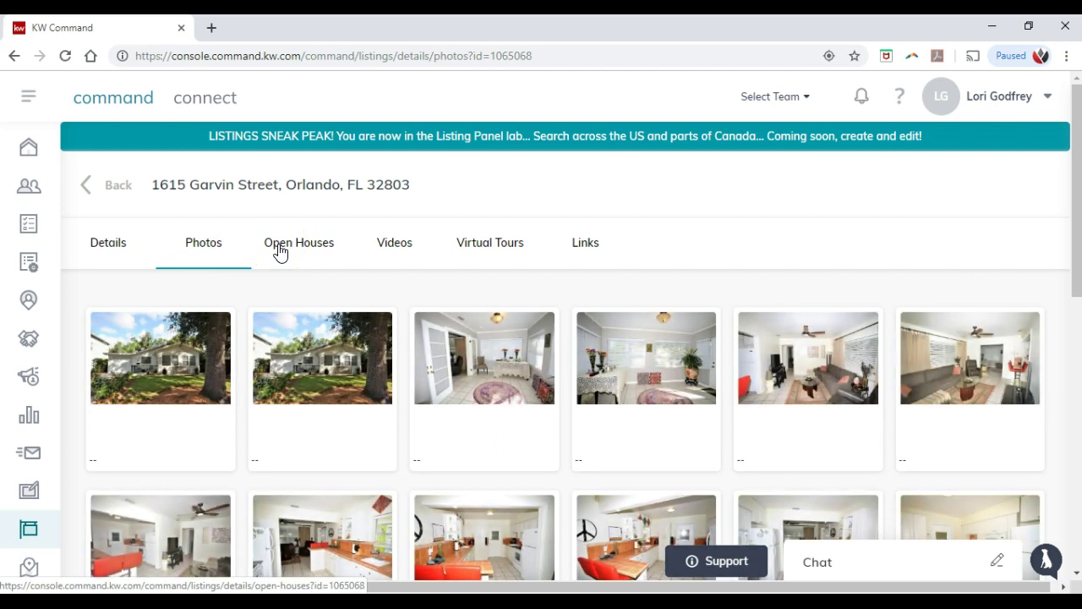
click(101, 197)
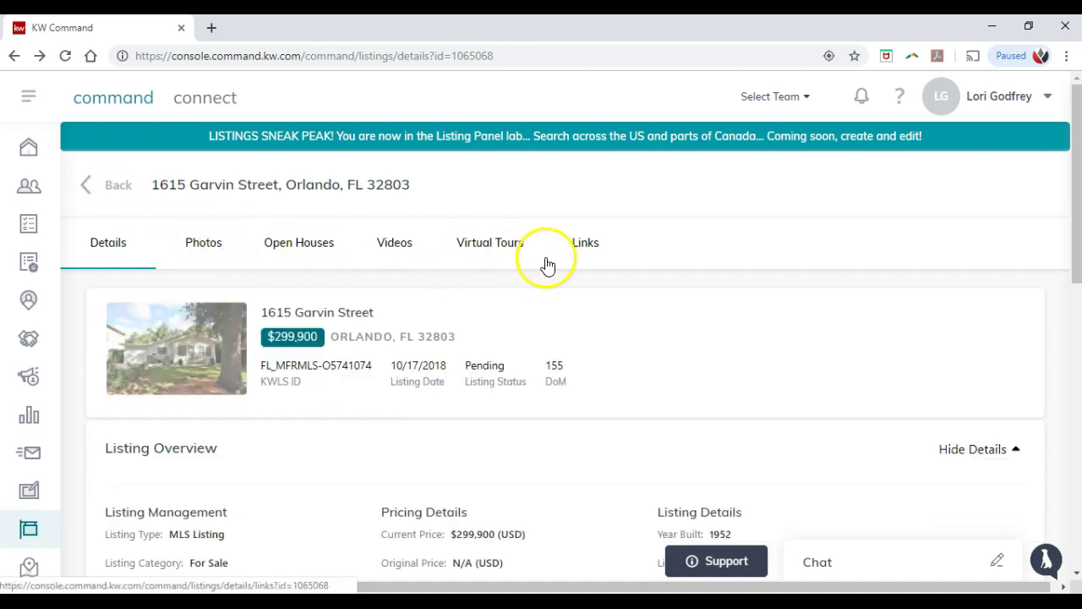
click(400, 247)
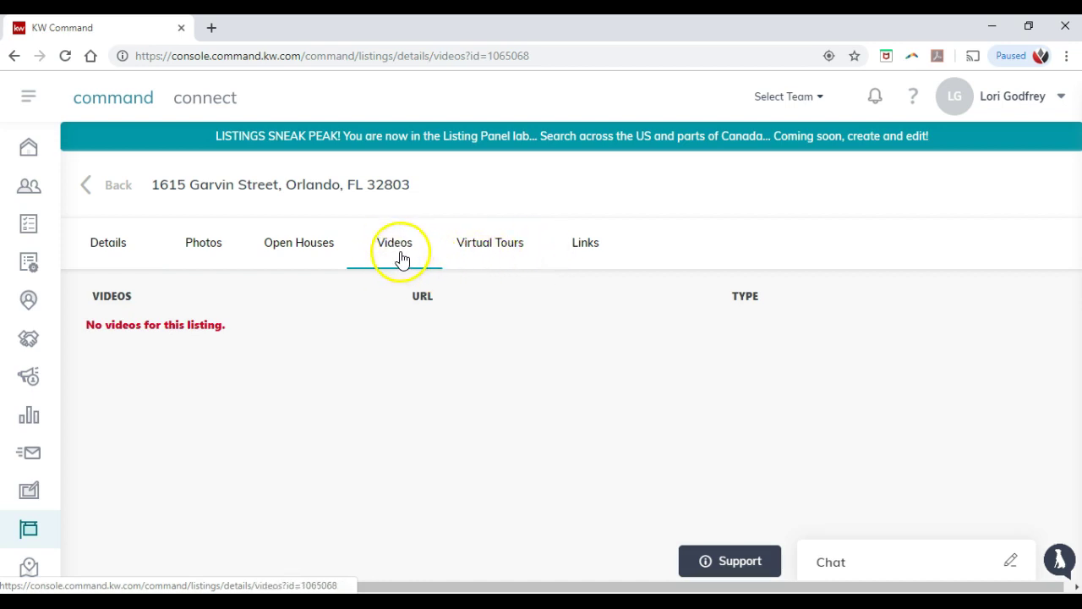
click(102, 185)
Step: Go back to the My KWLS listings summary, then open Sketchhouse's My Sketches
click(102, 185)
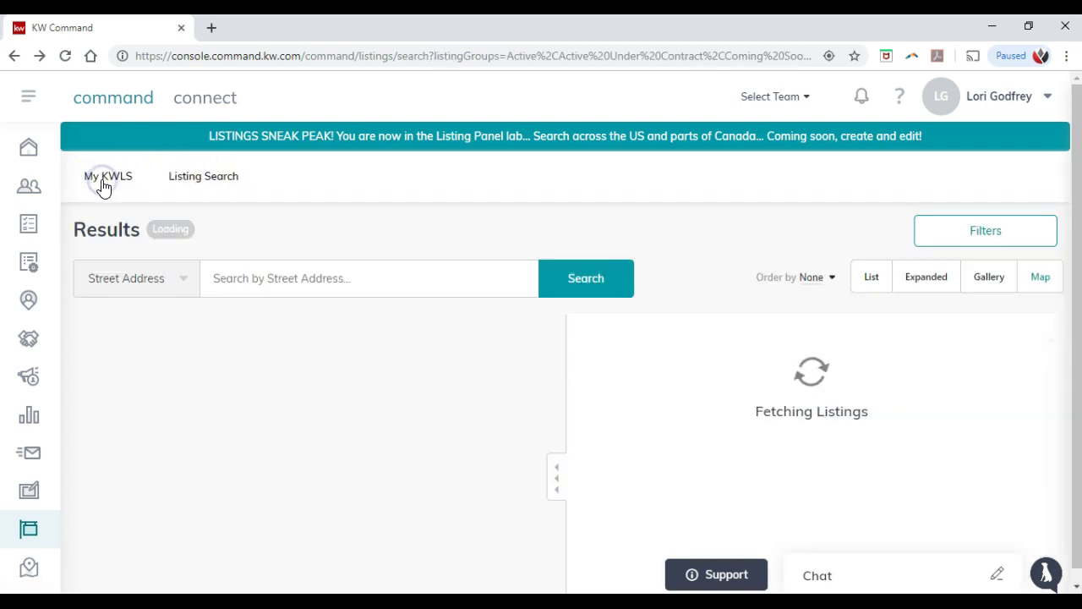
click(105, 182)
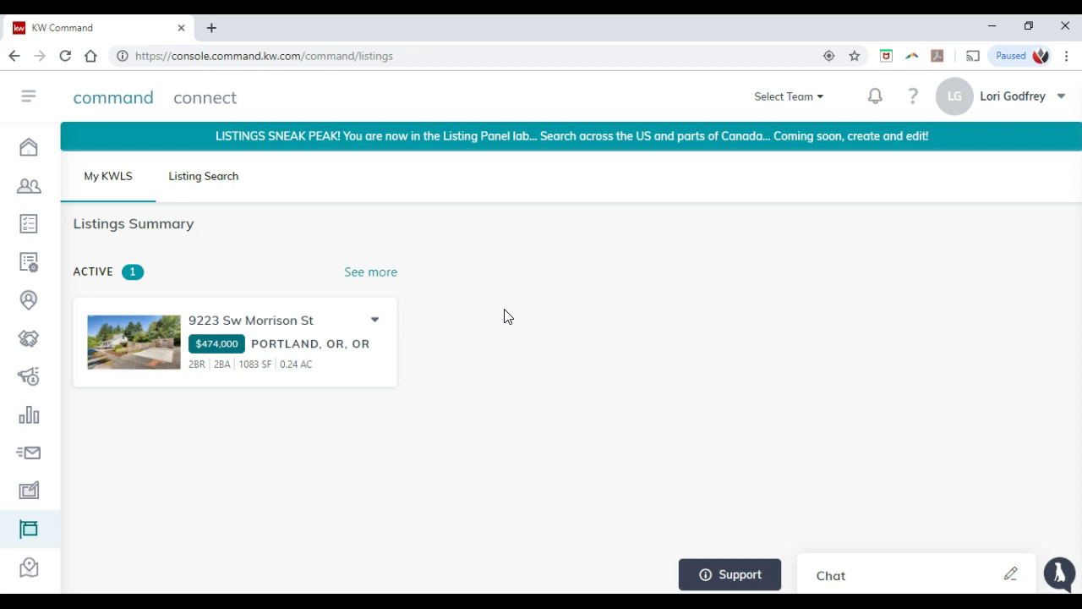
click(33, 494)
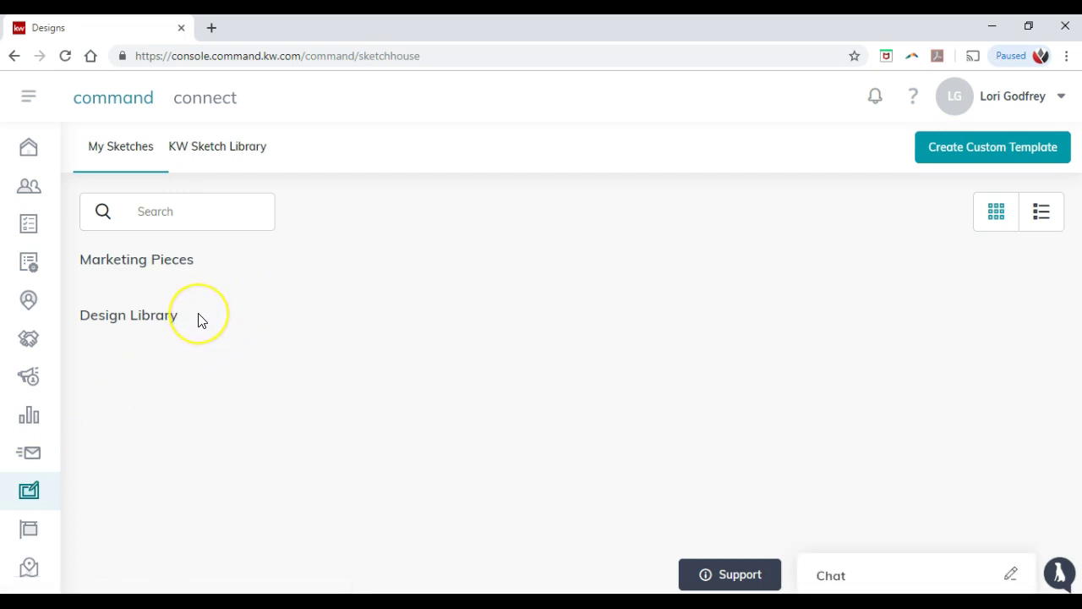
Step: Remove the 'Test Property Details Page' sketch with Delete Template, then return to the Command dashboard
click(236, 367)
click(68, 56)
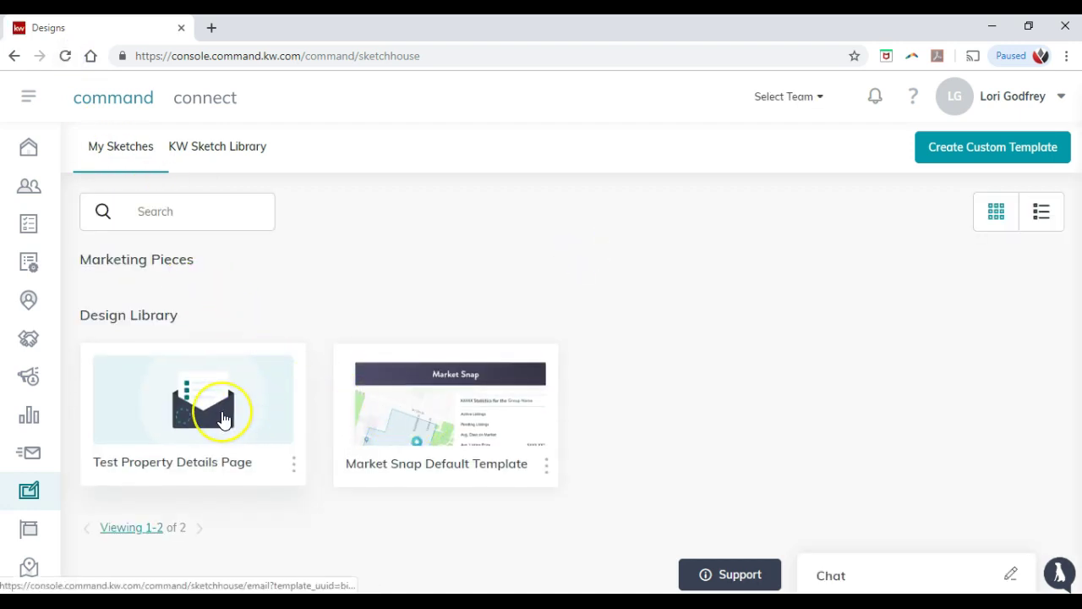
click(294, 465)
click(237, 494)
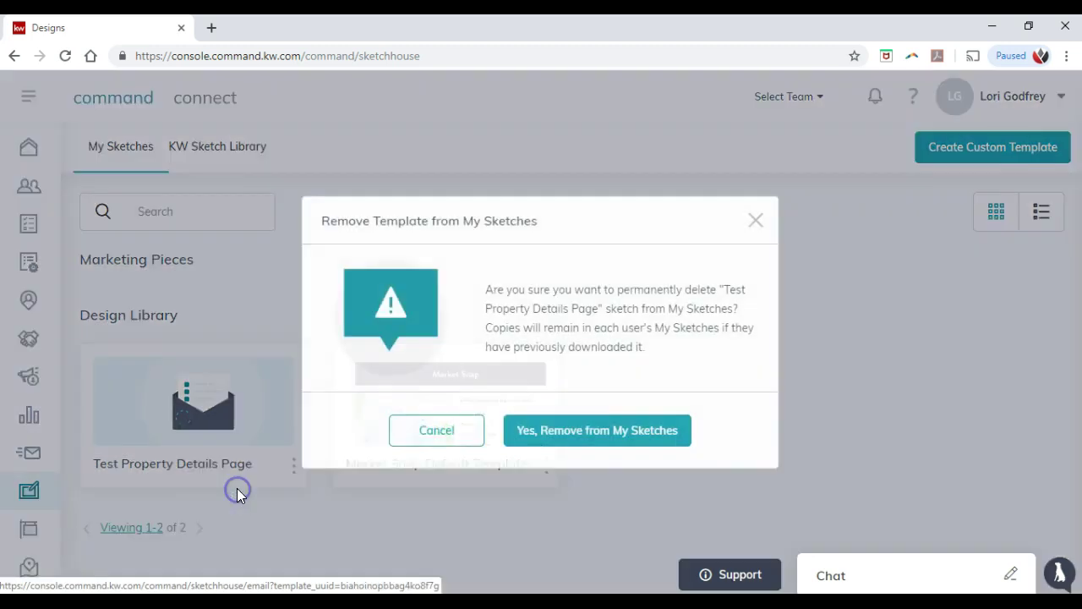
click(551, 441)
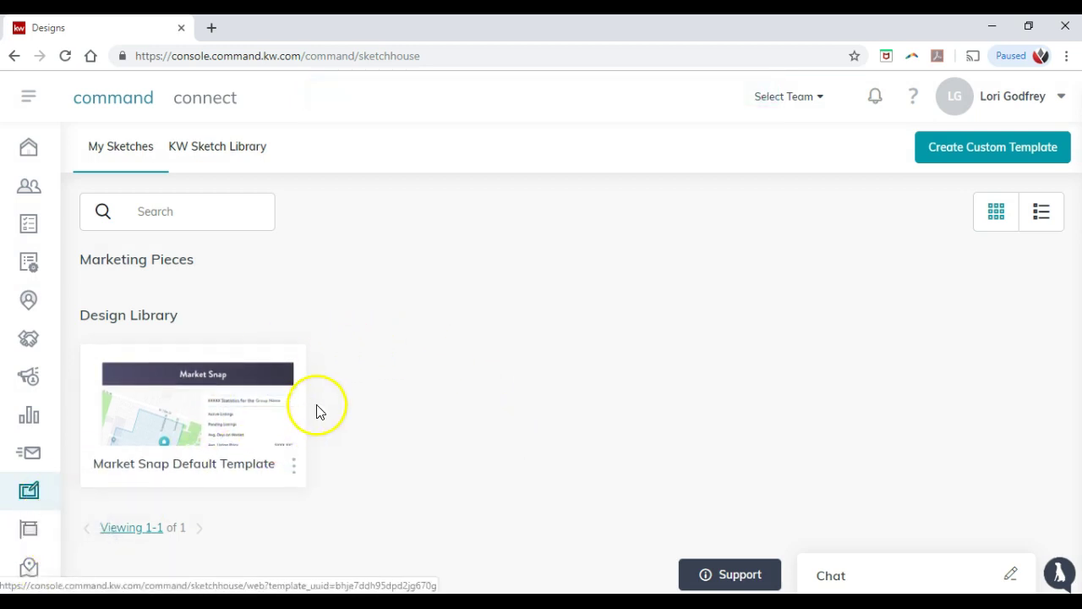
click(370, 350)
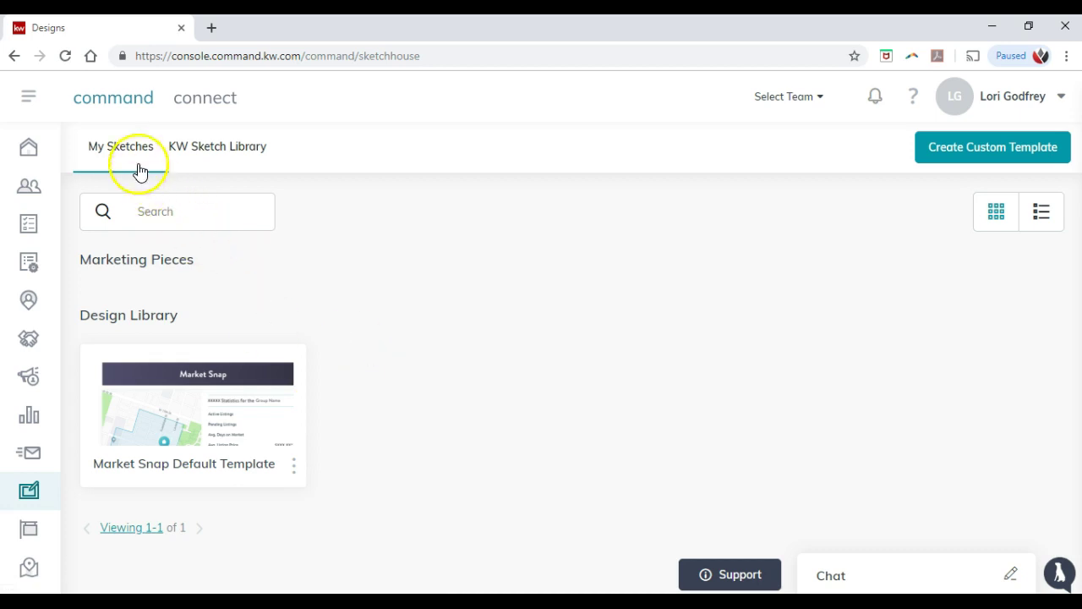
click(128, 103)
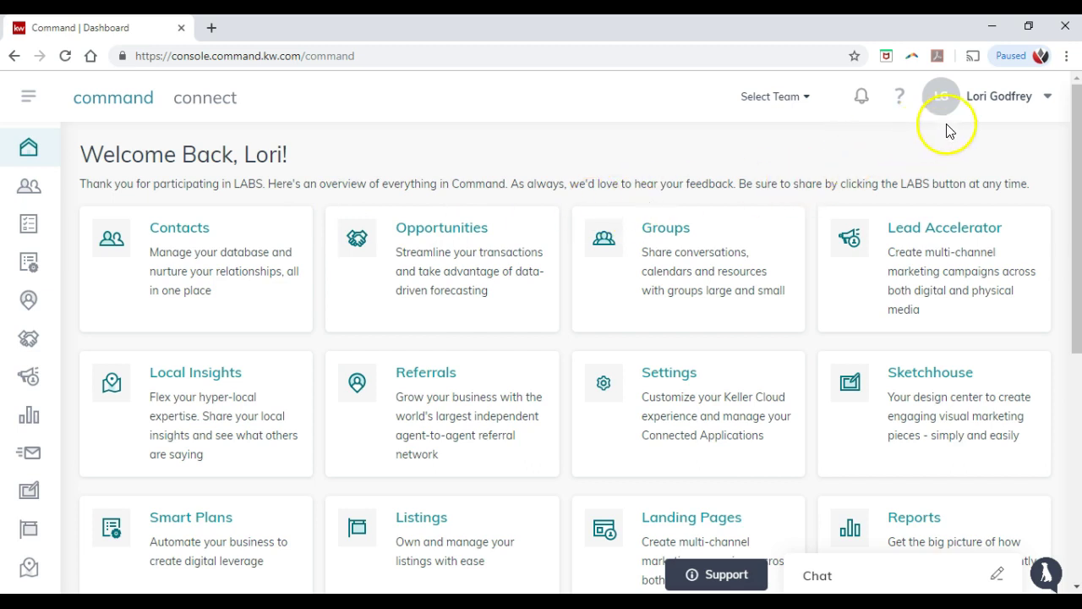
click(1034, 95)
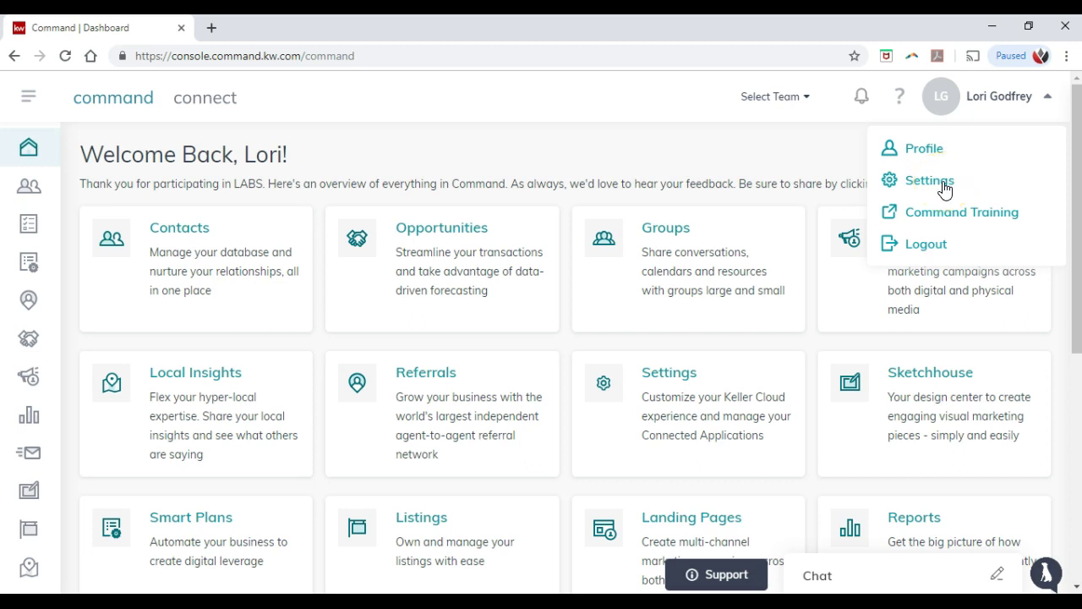
click(712, 138)
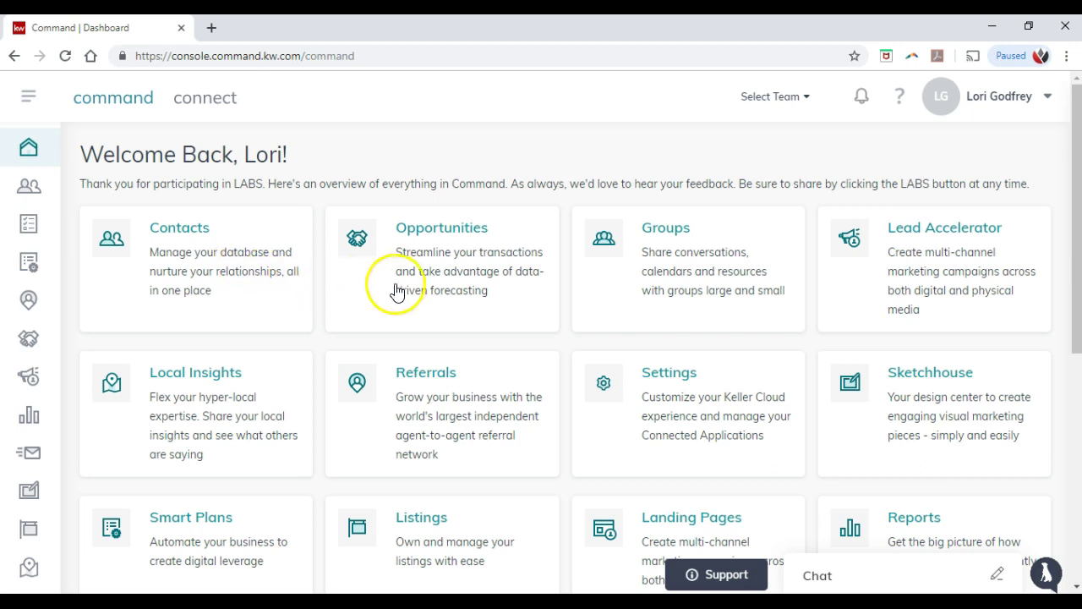
scroll(398, 290, down, 1)
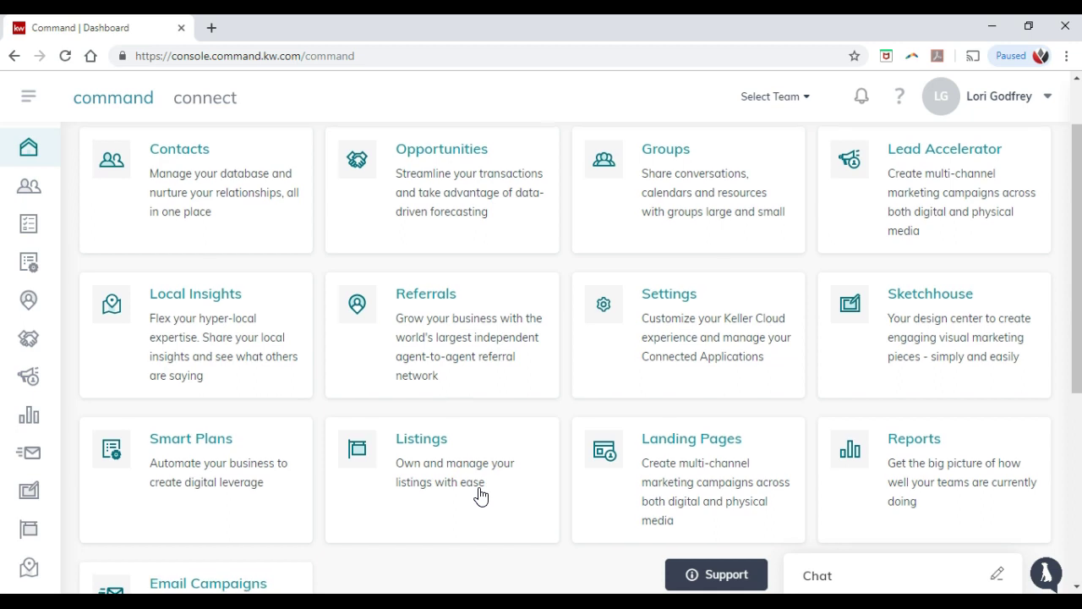
scroll(480, 495, up, 1)
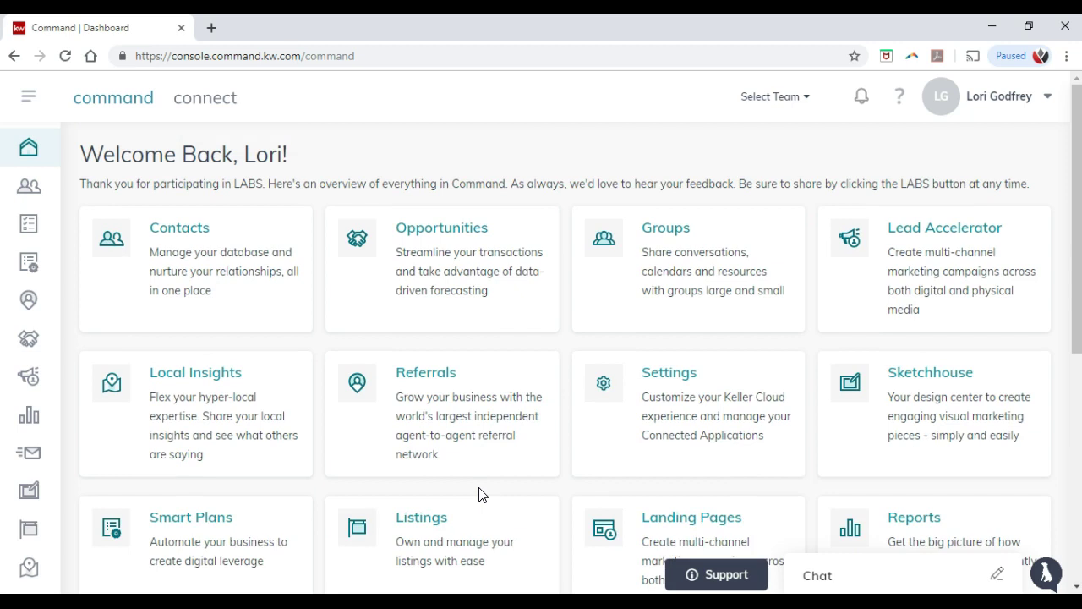